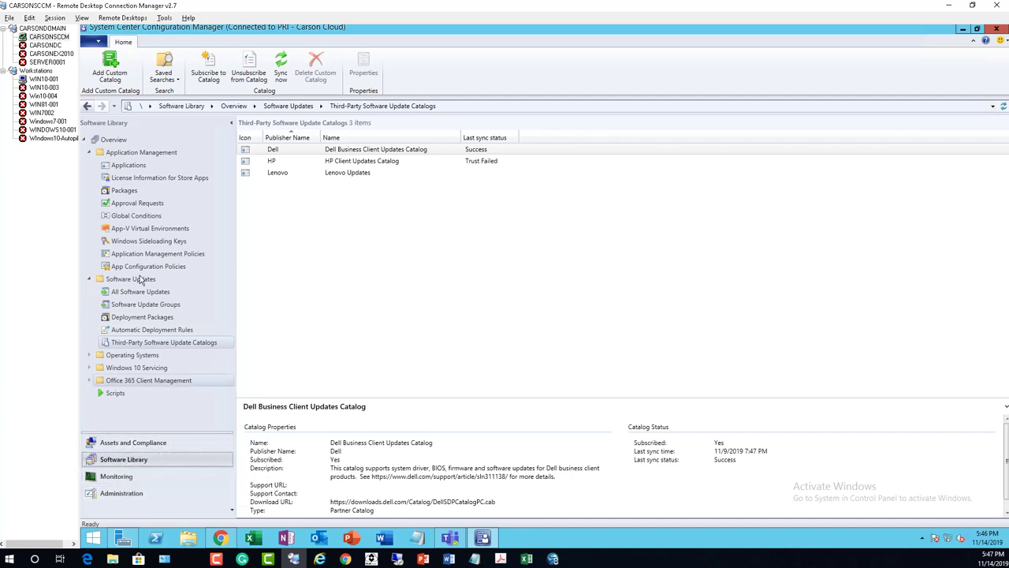
Collapse Application Management and view the Third-Party Software Update Catalogs under Software Updates
{"action": "left_click", "coordinate": [90, 153]}
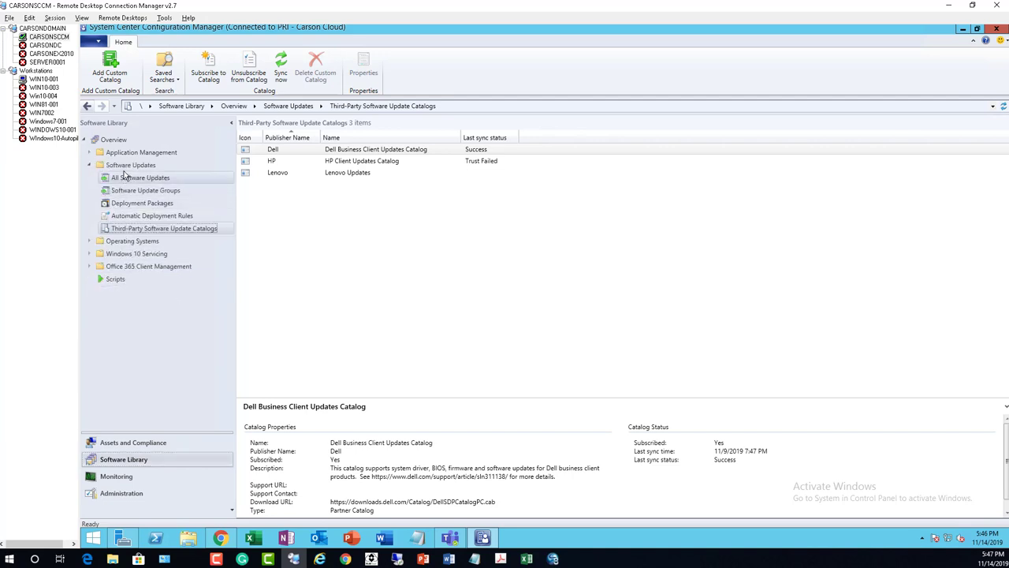
{"action": "left_click", "coordinate": [131, 167]}
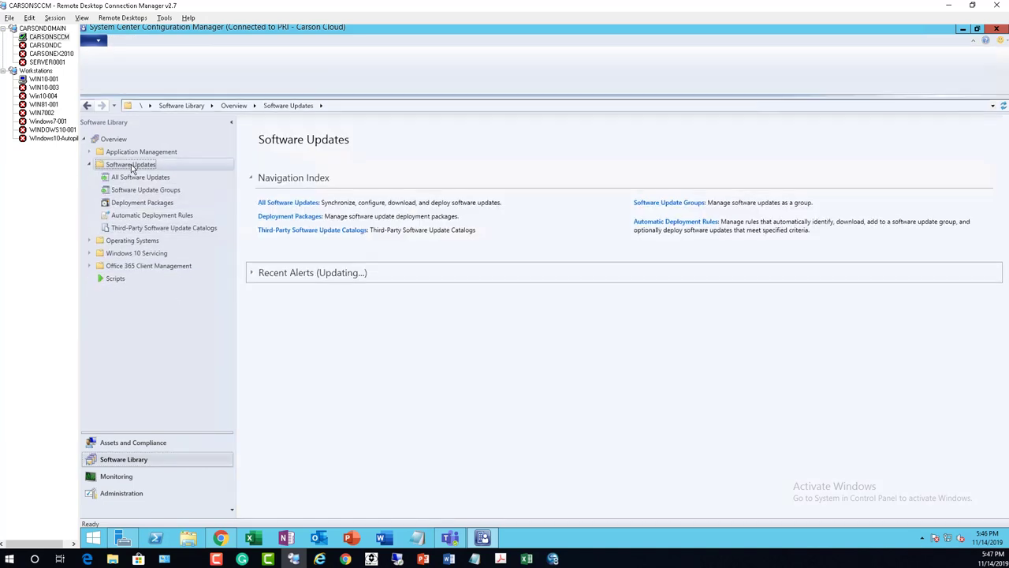
{"action": "left_click", "coordinate": [150, 229]}
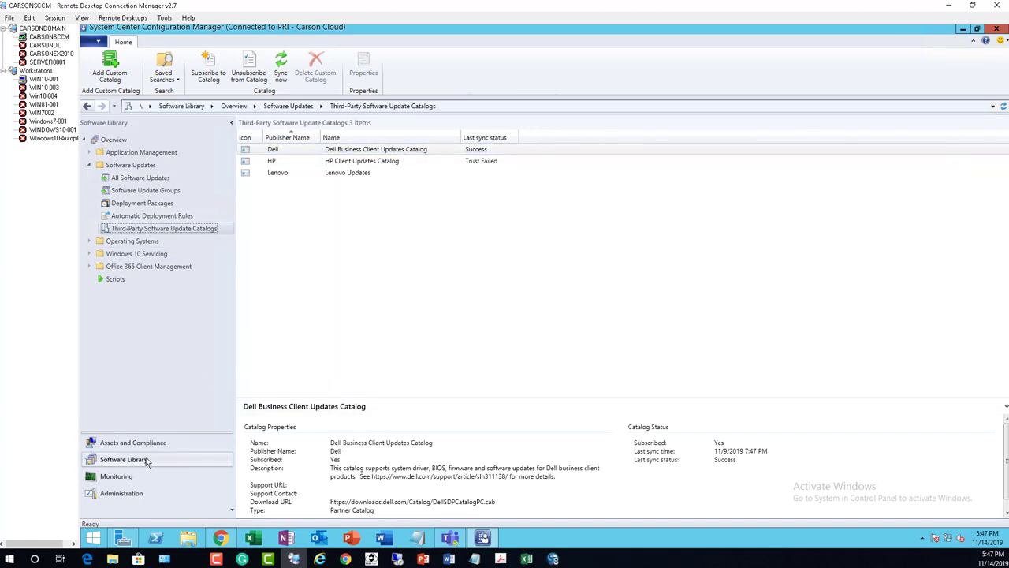
Search All Software Updates for "adobe acrobat"
{"action": "left_click", "coordinate": [127, 178]}
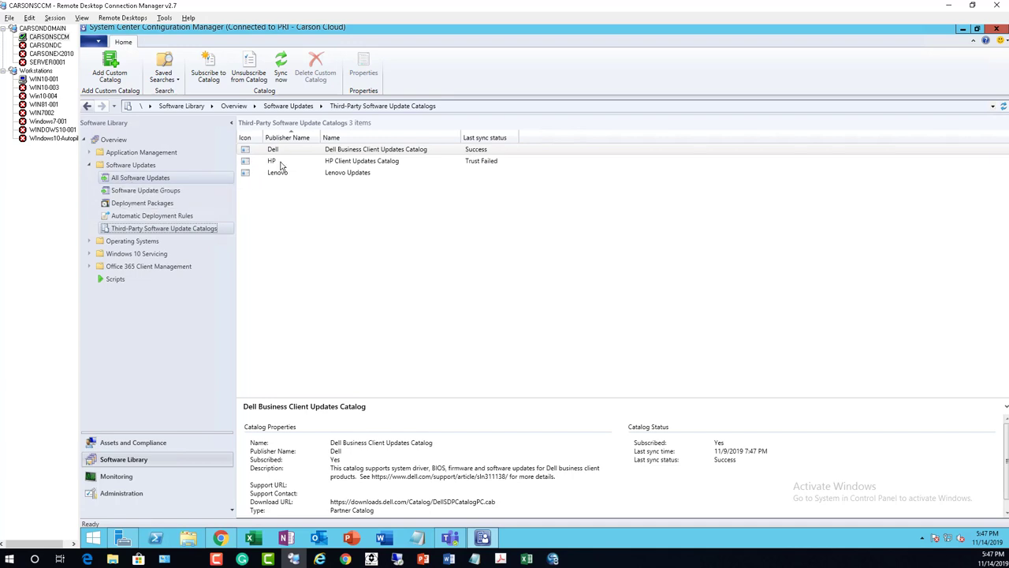
{"action": "left_click", "coordinate": [331, 136]}
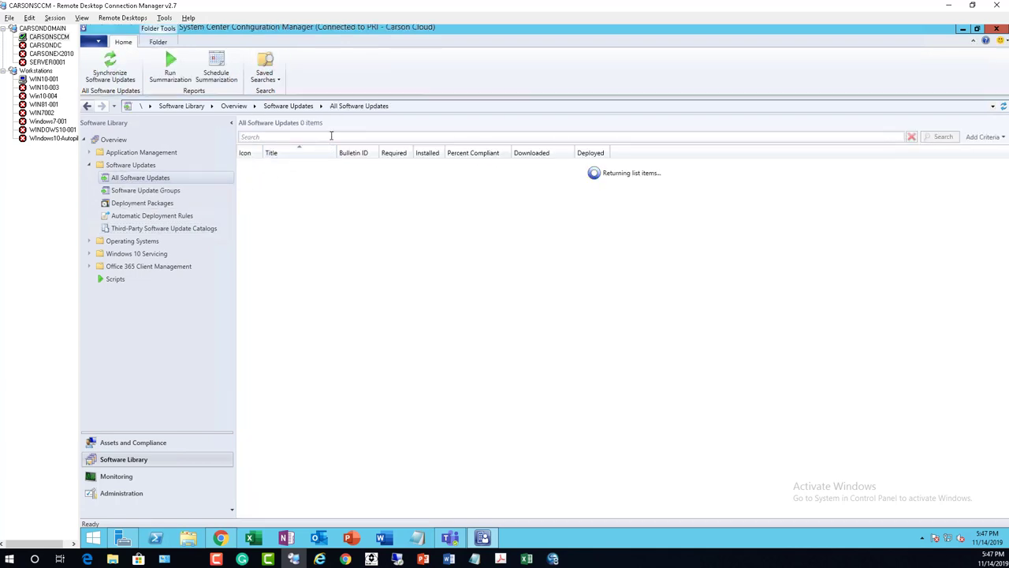
{"action": "type", "text": "adobe"}
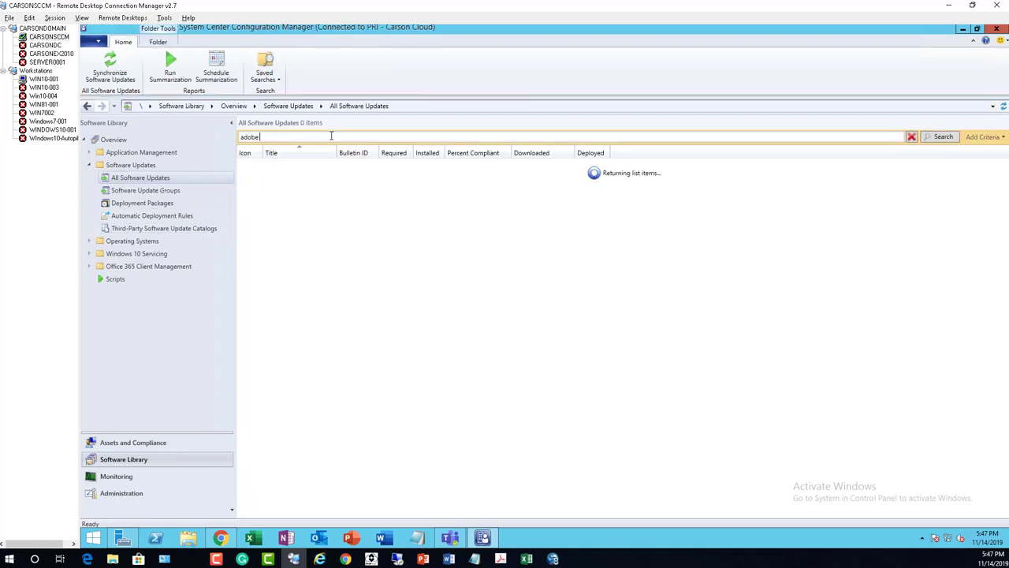
{"action": "type", "text": " acrobat"}
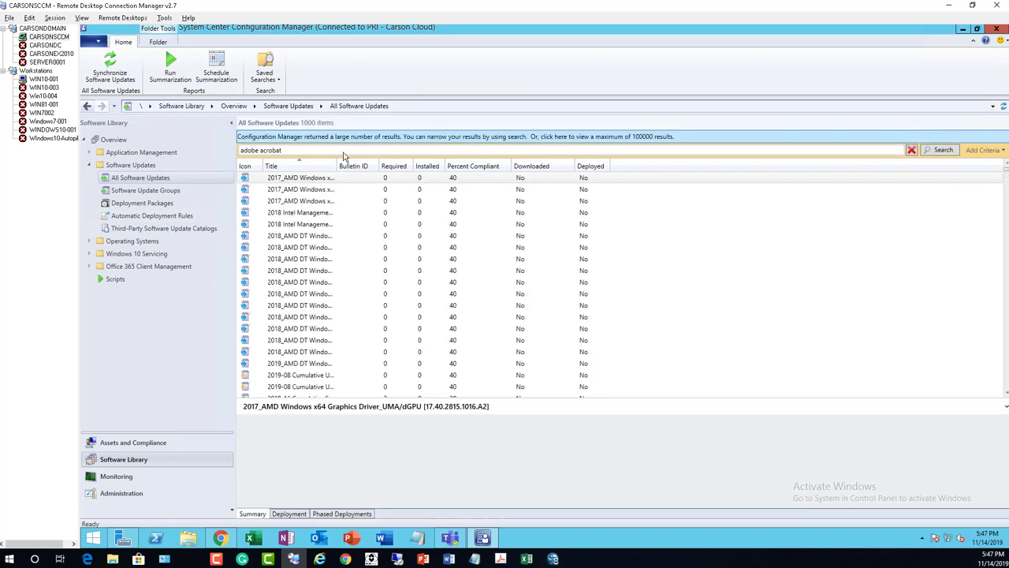
{"action": "key", "text": "Return"}
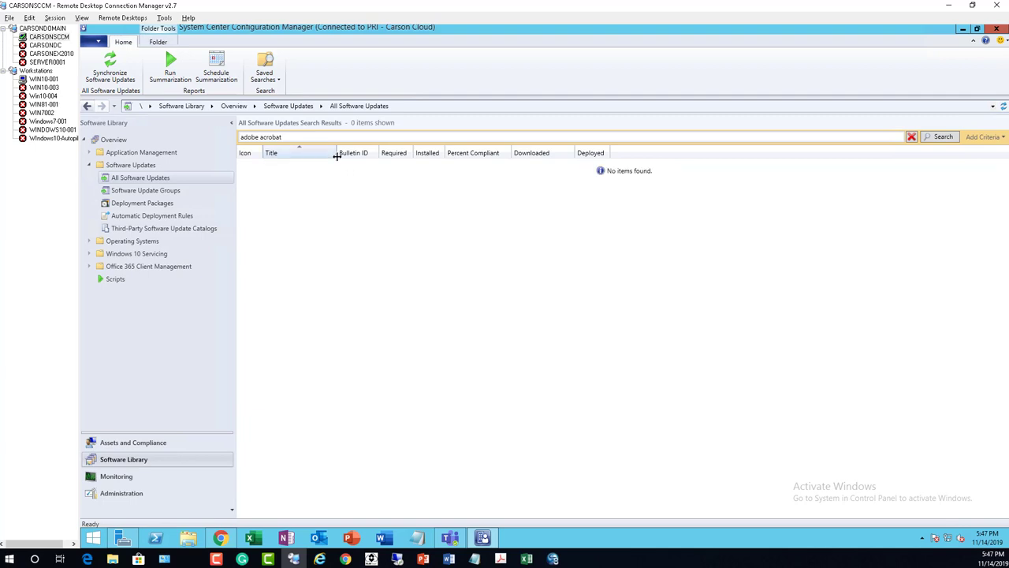
{"action": "left_click", "coordinate": [181, 230]}
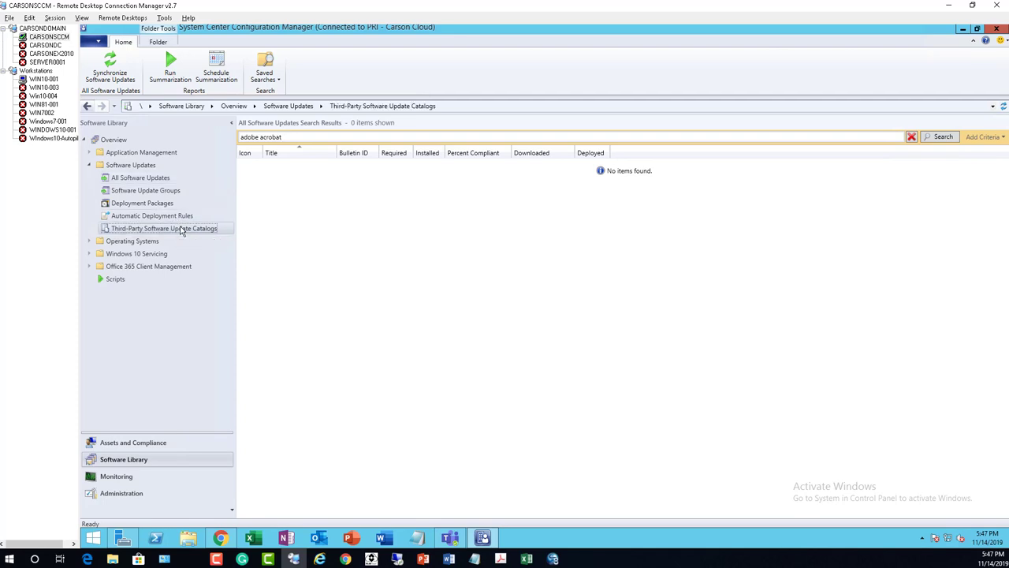
{"action": "right_click", "coordinate": [151, 230]}
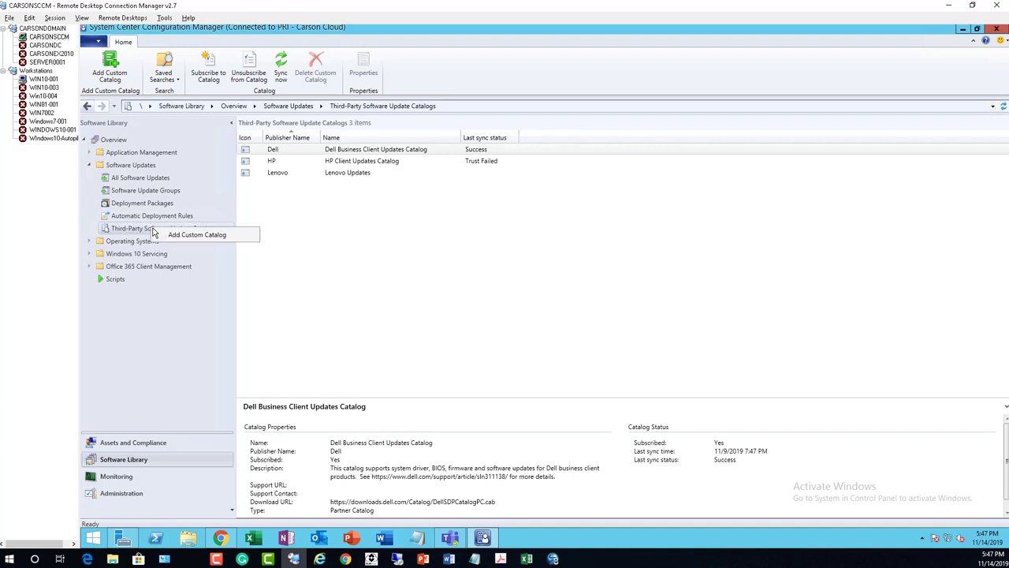
{"action": "left_click", "coordinate": [193, 235]}
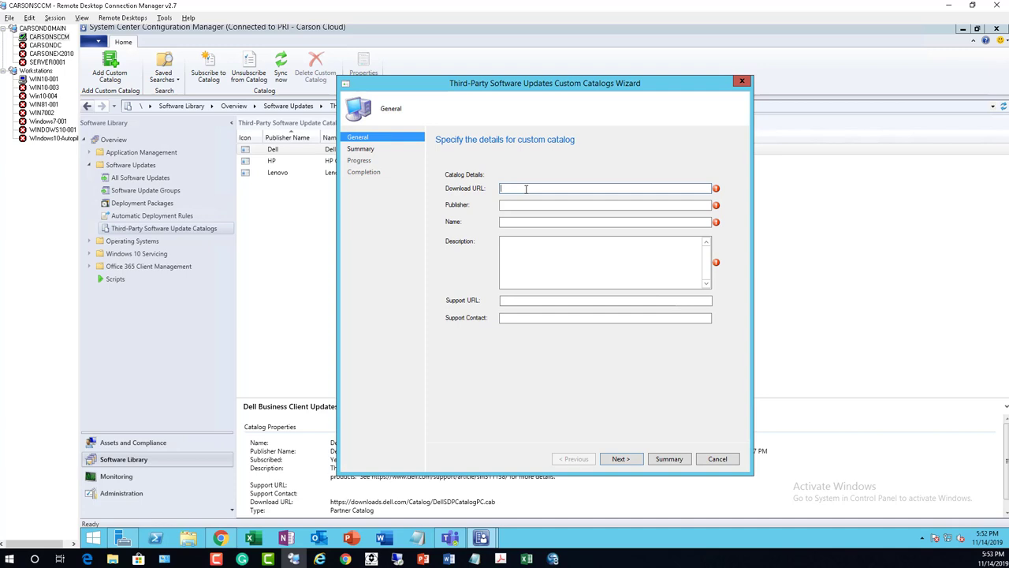
{"action": "type", "text": "https://armmf.adobe.com/arm-manifests/win/SCUP/ReaderCatalog-DC.cab"}
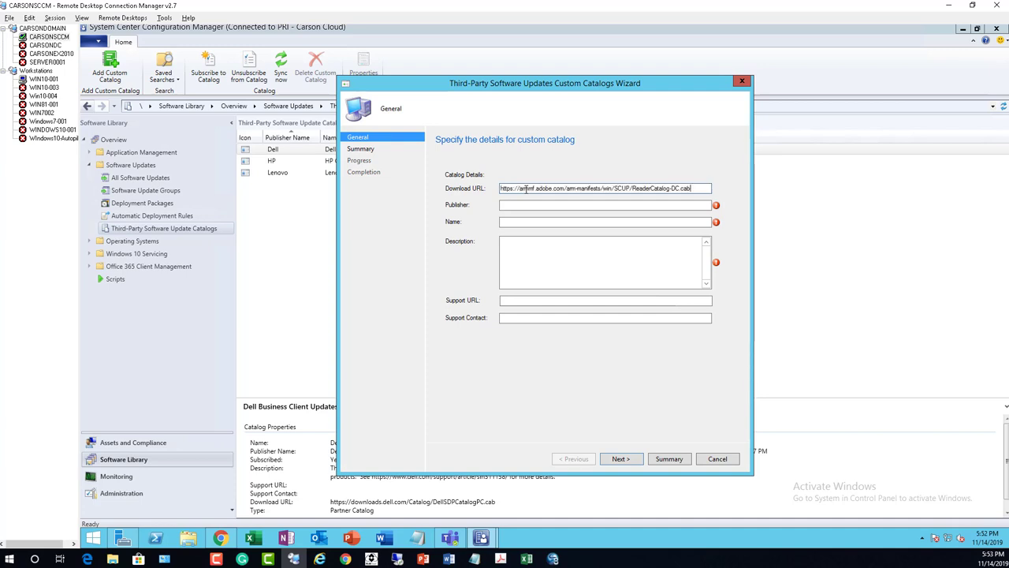
{"action": "left_click", "coordinate": [522, 206]}
{"action": "type", "text": "Adobe"}
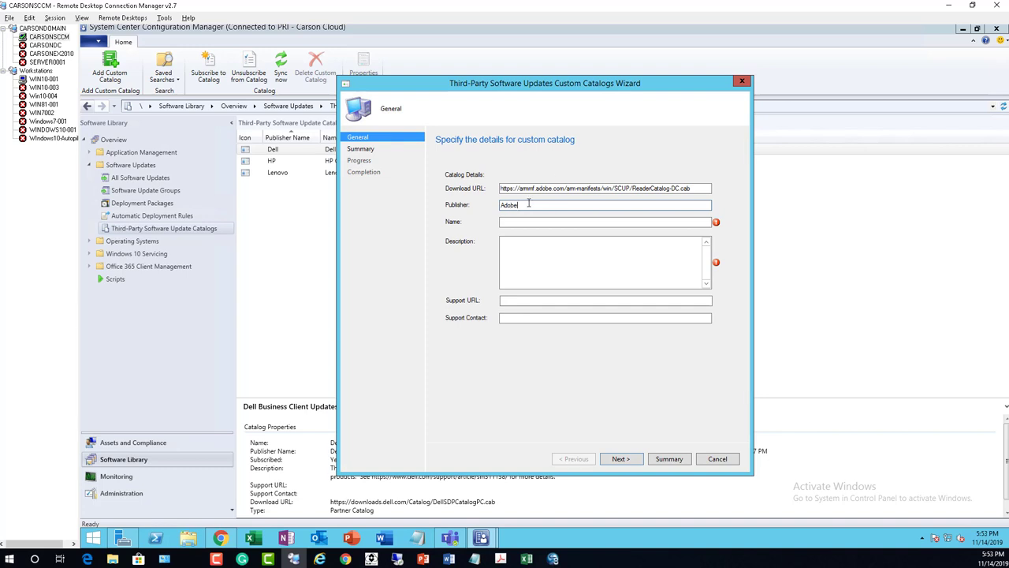
Set both the custom catalog's name and its description to "Adobe Reader DC Continuous Track"
{"action": "left_click", "coordinate": [578, 221]}
{"action": "type", "text": "Adobe Reader"}
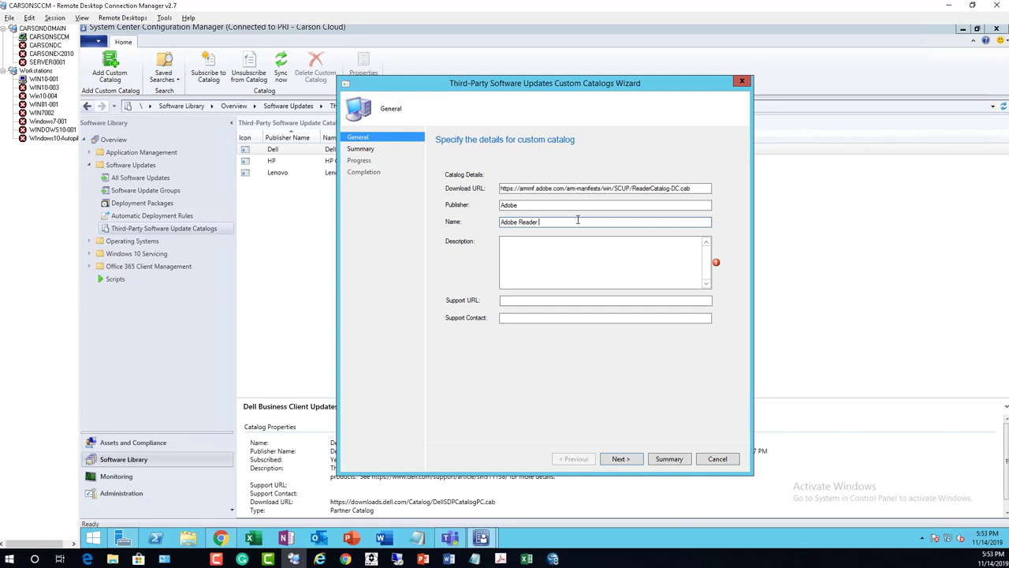
{"action": "type", "text": " DC Continu"}
{"action": "type", "text": "ontinuo"}
{"action": "type", "text": "us Track"}
{"action": "left_click_drag", "start_coordinate": [605, 223], "coordinate": [401, 216]}
{"action": "key", "text": "ctrl+c"}
{"action": "left_click", "coordinate": [531, 265]}
{"action": "key", "text": "ctrl+v"}
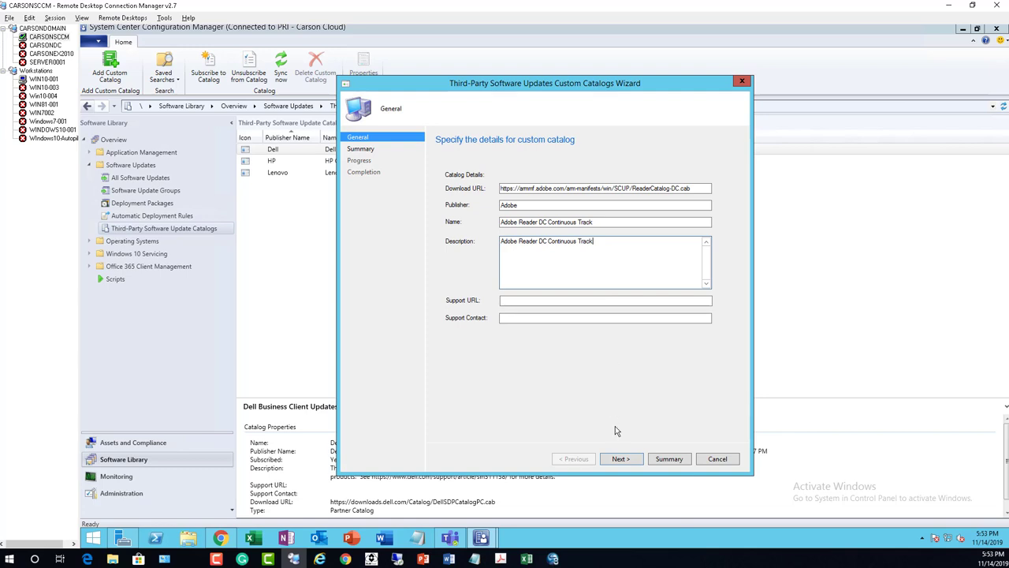
Confirm the custom catalog settings and complete the wizard to add the Adobe catalog
{"action": "left_click", "coordinate": [623, 463]}
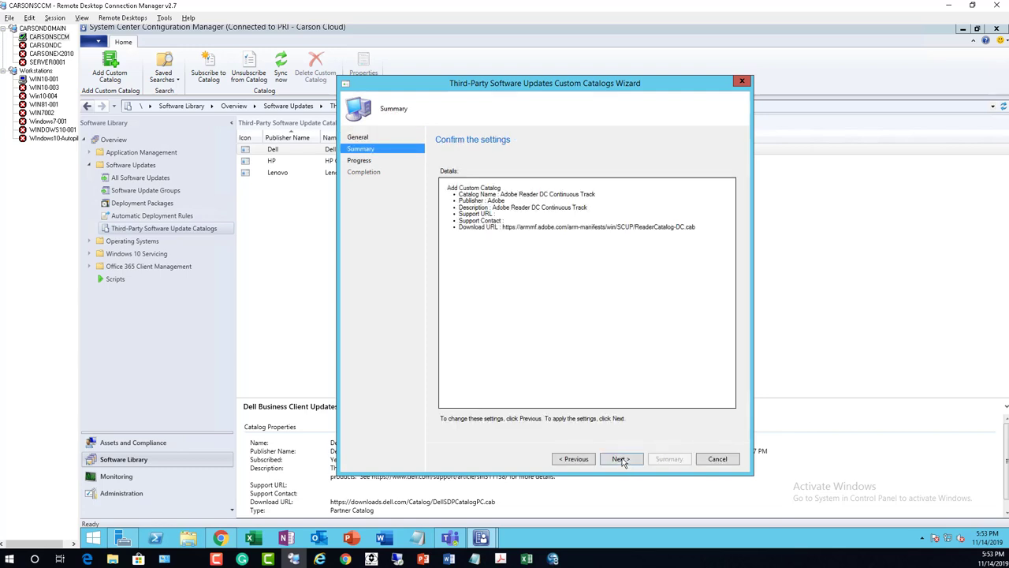
{"action": "left_click", "coordinate": [623, 461]}
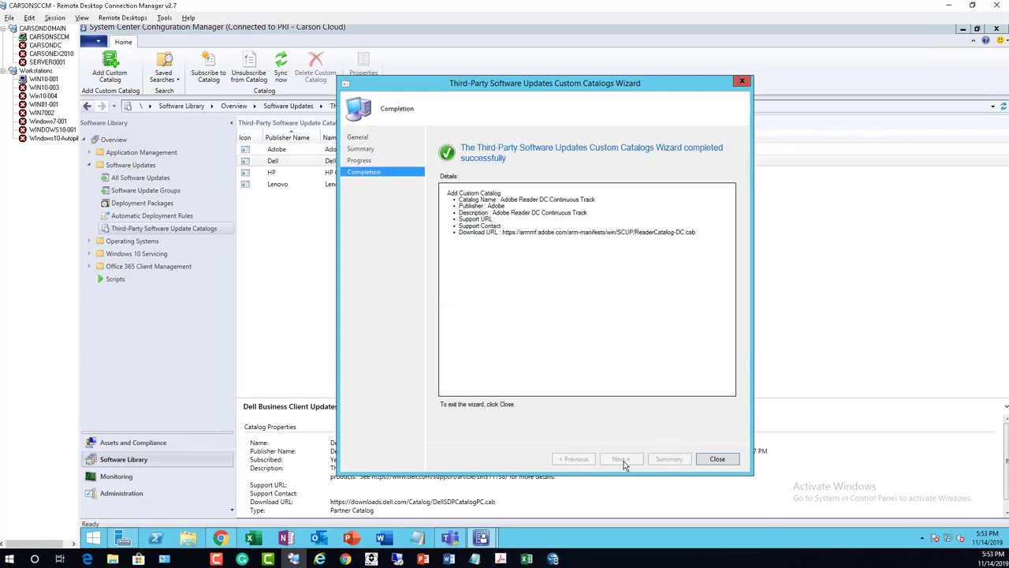
{"action": "left_click", "coordinate": [717, 460]}
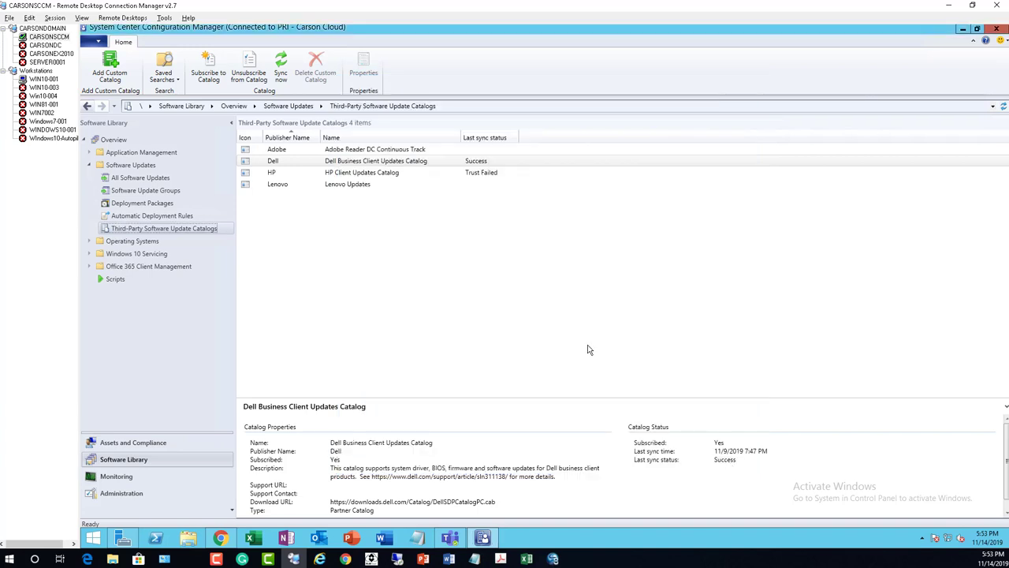
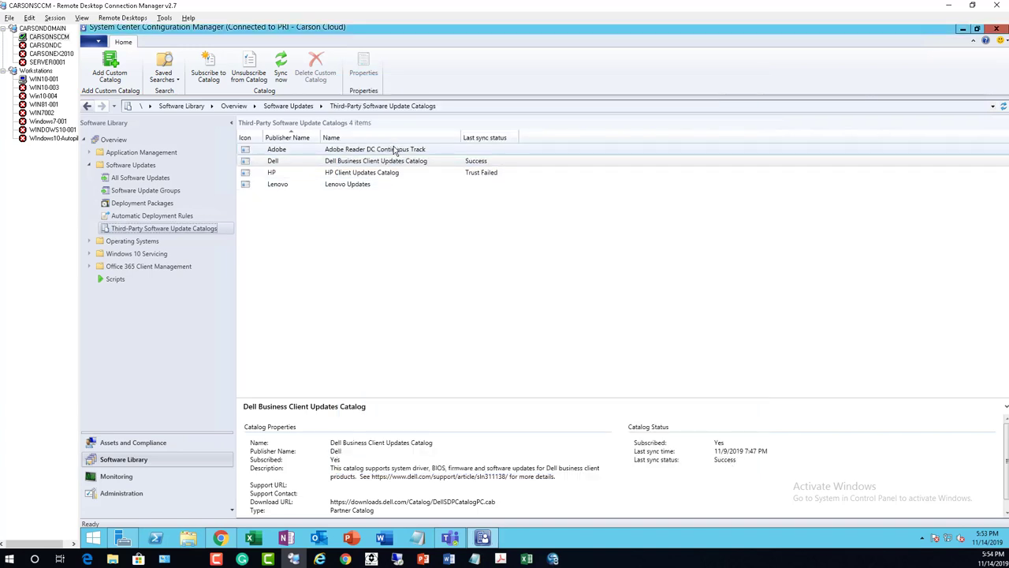
Start subscribing to the Adobe Reader DC Continuous Track catalog and download it, proceeding to the approval stage
{"action": "right_click", "coordinate": [395, 151]}
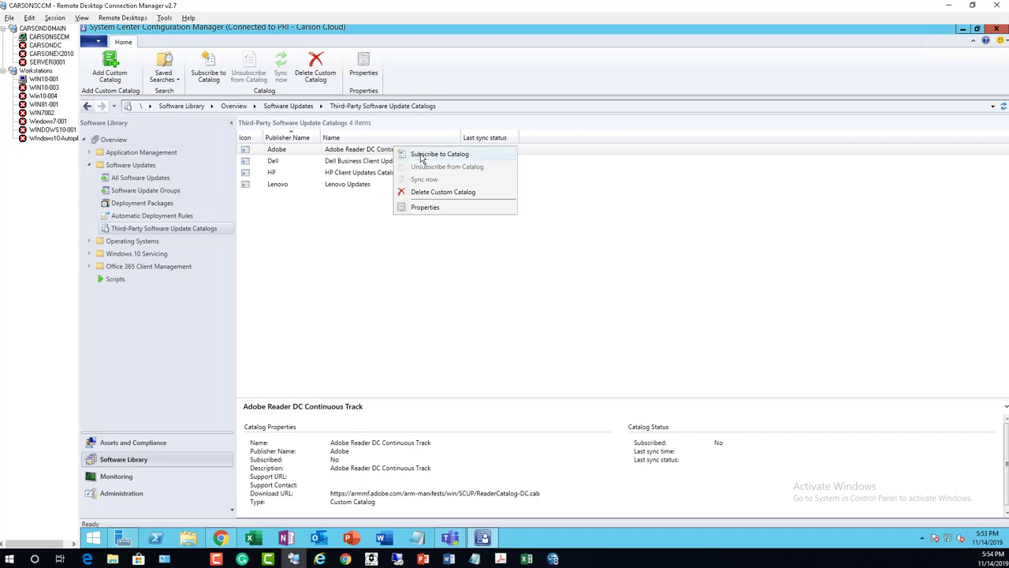
{"action": "left_click", "coordinate": [421, 155]}
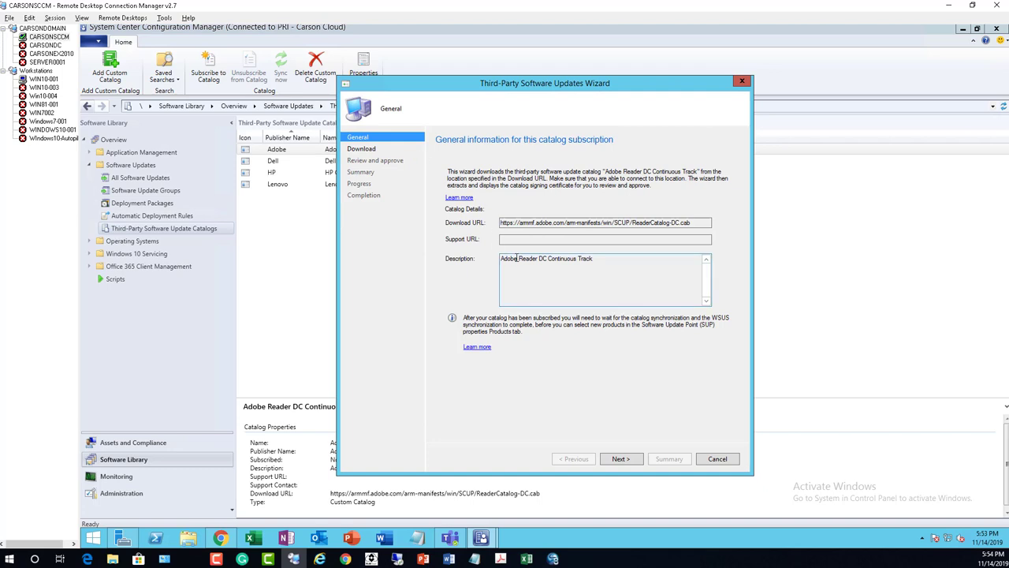
{"action": "left_click", "coordinate": [620, 459]}
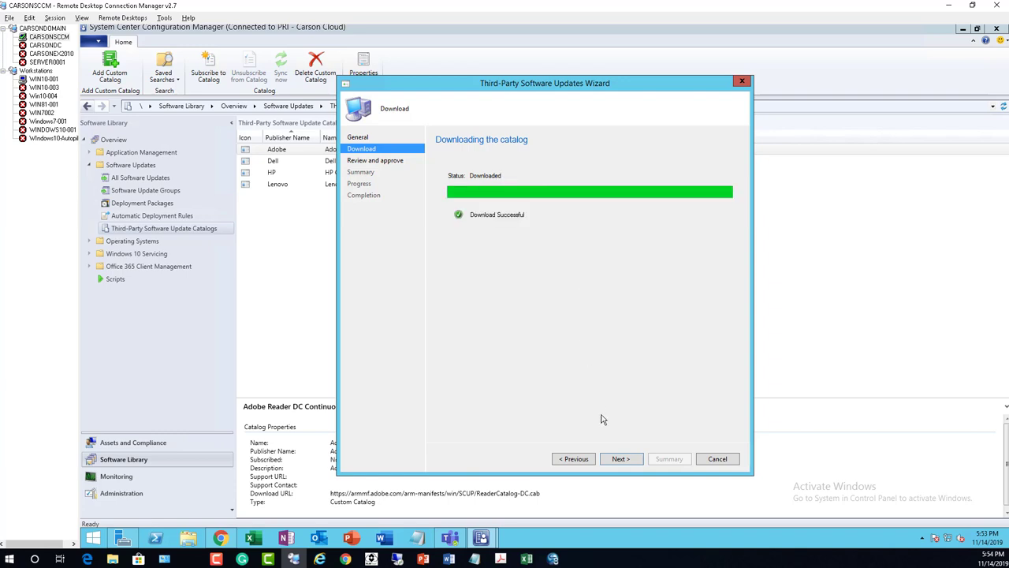
{"action": "left_click", "coordinate": [621, 459]}
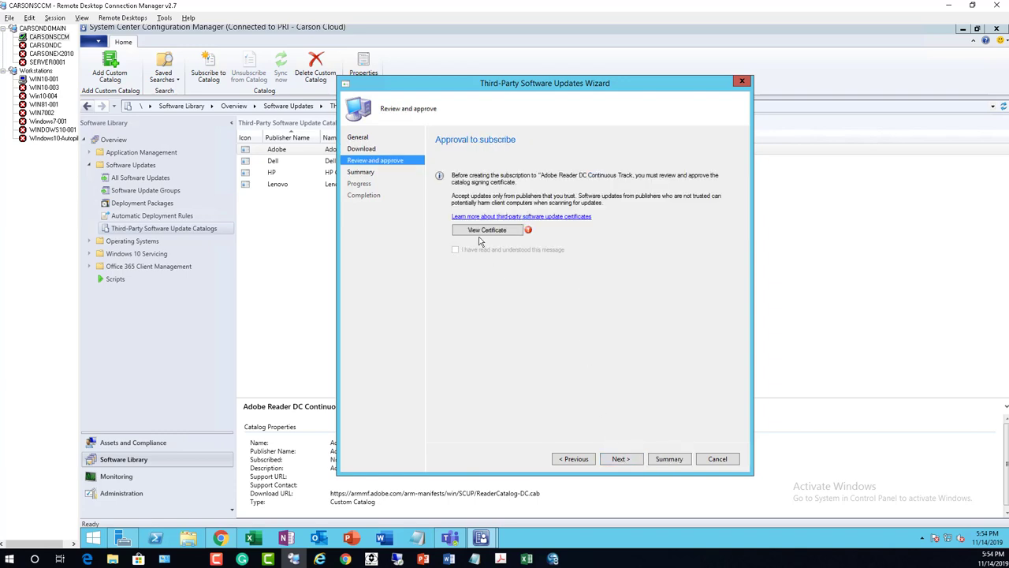
Review the Adobe catalog's signing certificate, accept the approval message, and complete the subscription
{"action": "left_click", "coordinate": [476, 232]}
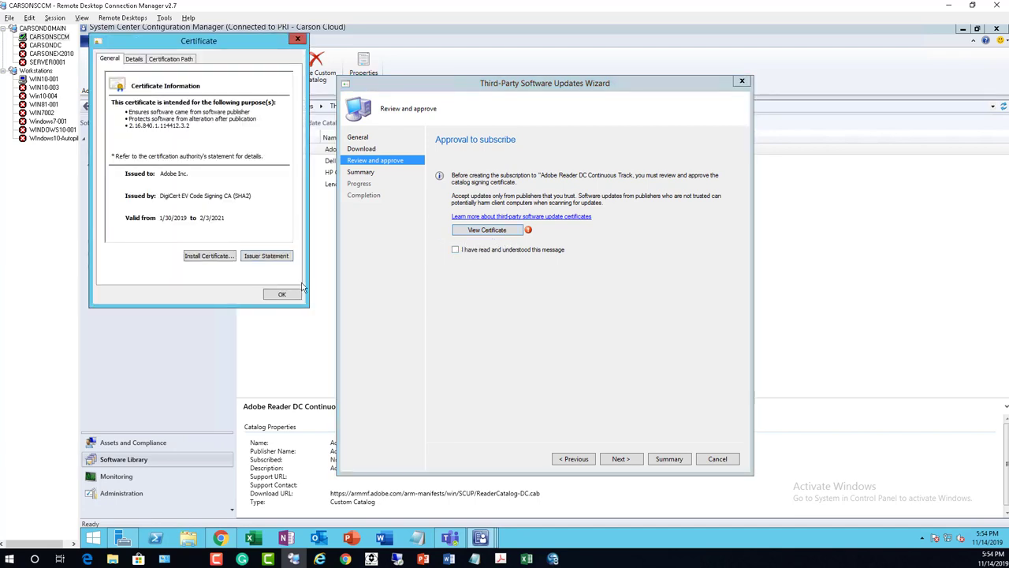
{"action": "left_click", "coordinate": [282, 294]}
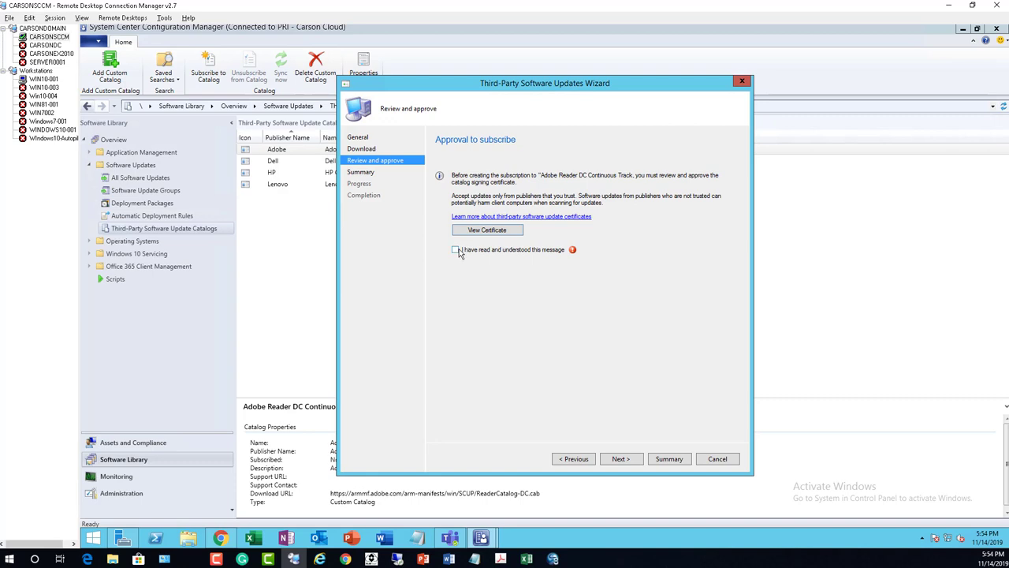
{"action": "left_click", "coordinate": [629, 460]}
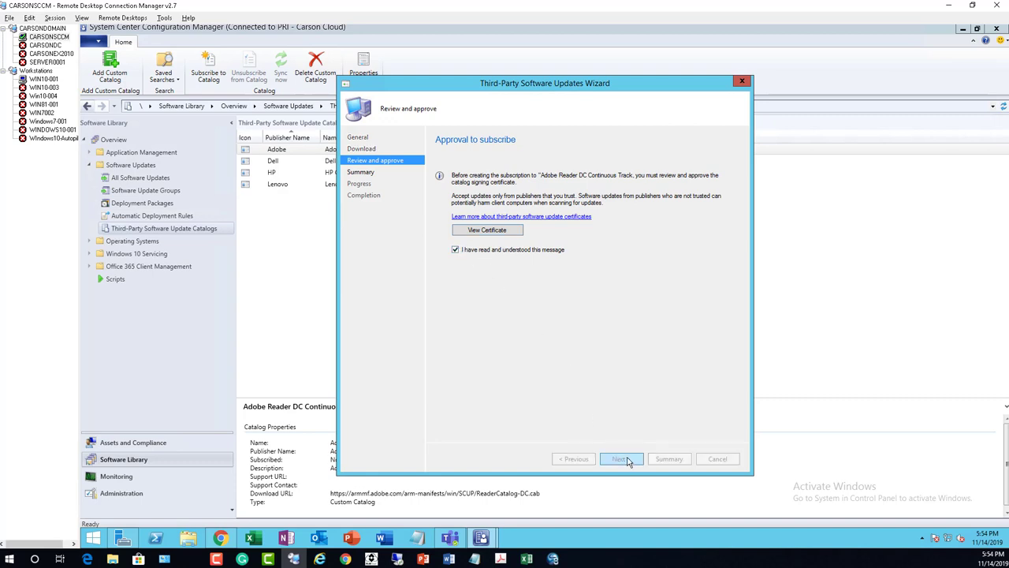
{"action": "left_click", "coordinate": [622, 459]}
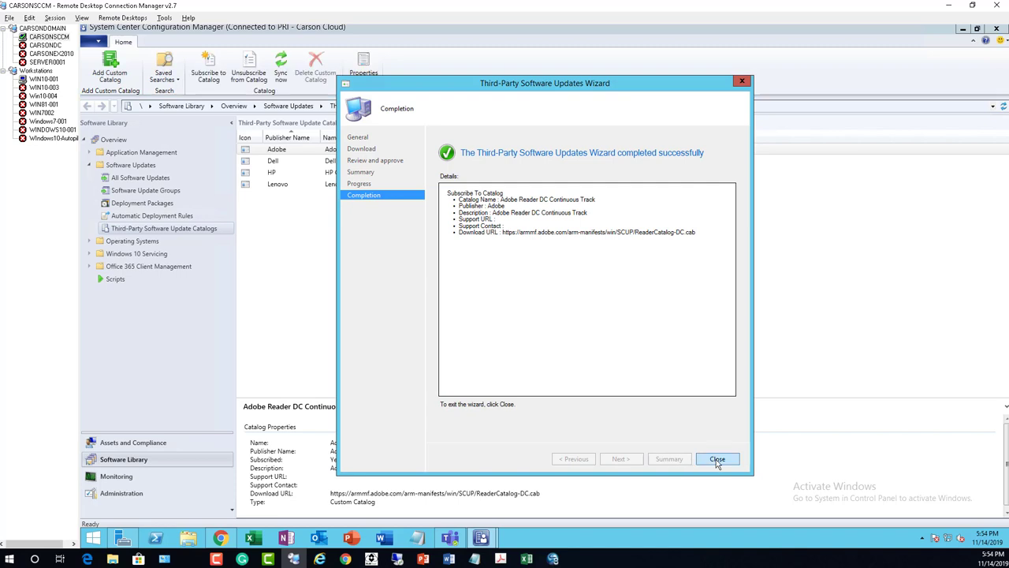
{"action": "left_click", "coordinate": [717, 460]}
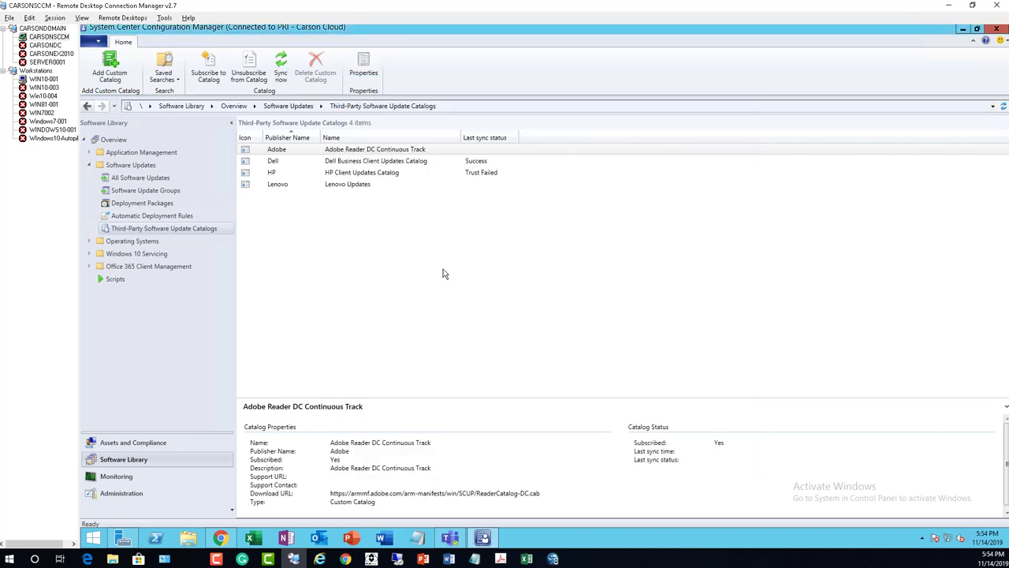
Sync the Adobe Reader DC Continuous Track catalog immediately and confirm the synchronization
{"action": "right_click", "coordinate": [388, 152]}
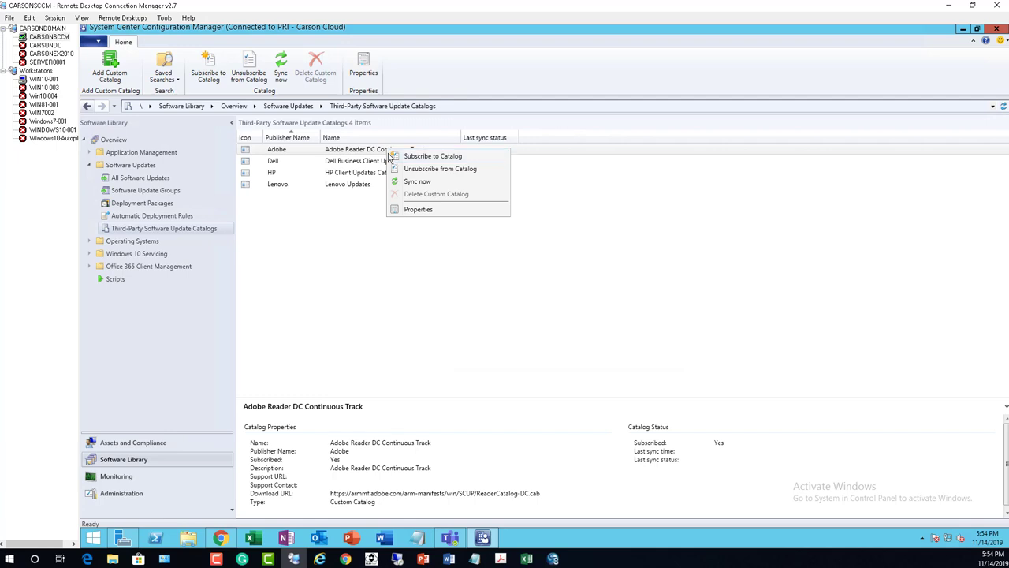
{"action": "left_click", "coordinate": [424, 182]}
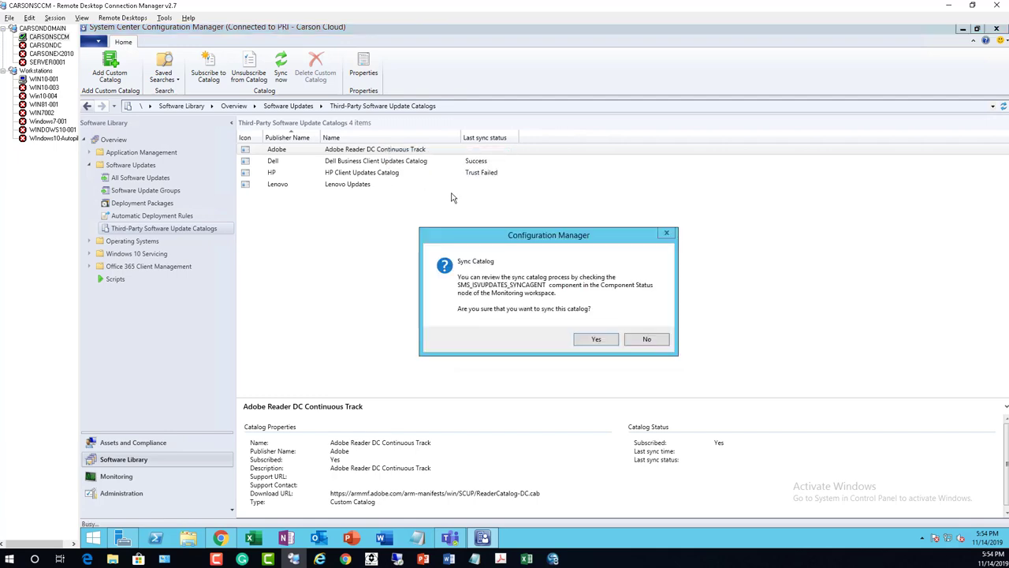
{"action": "left_click", "coordinate": [593, 340]}
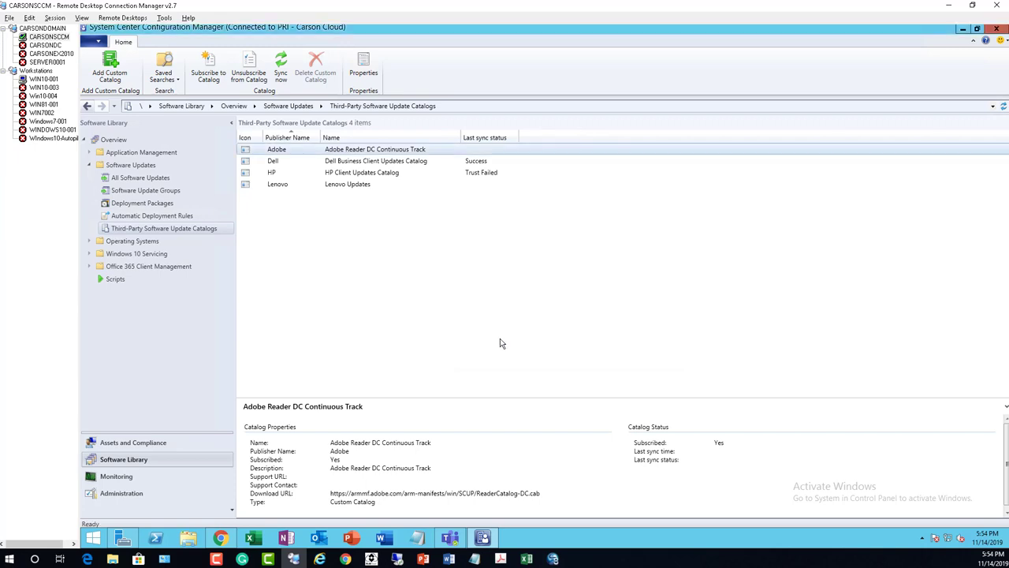
Open the site server's log folder at D:\SCCM\Logs in File Explorer
{"action": "left_click", "coordinate": [188, 537]}
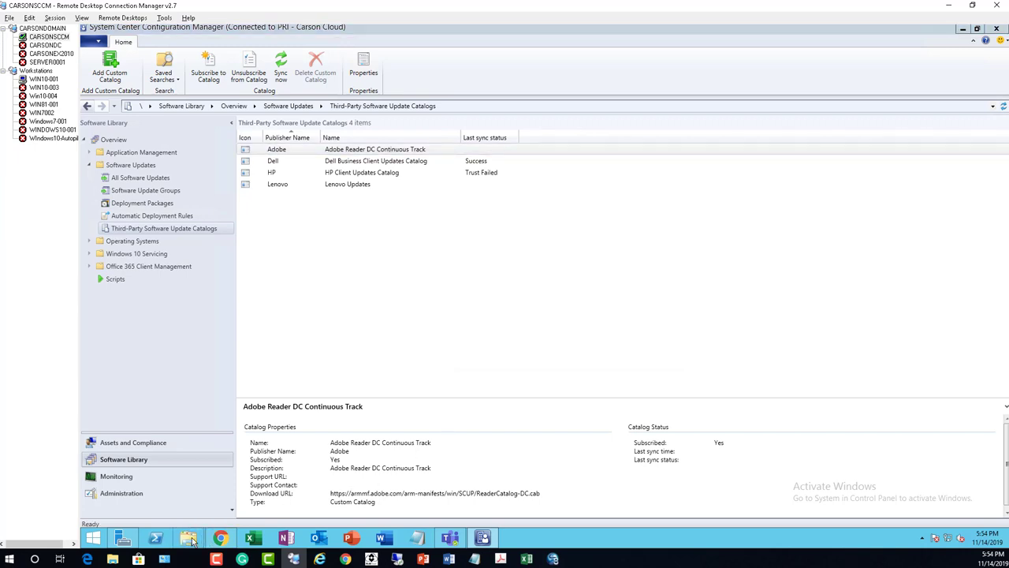
{"action": "double_click", "coordinate": [553, 268]}
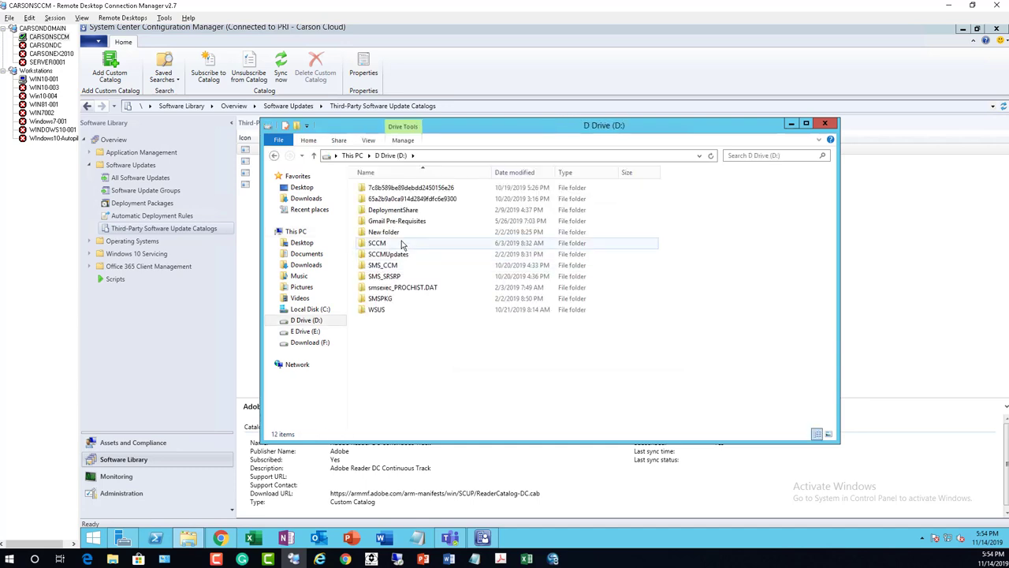
{"action": "double_click", "coordinate": [401, 244]}
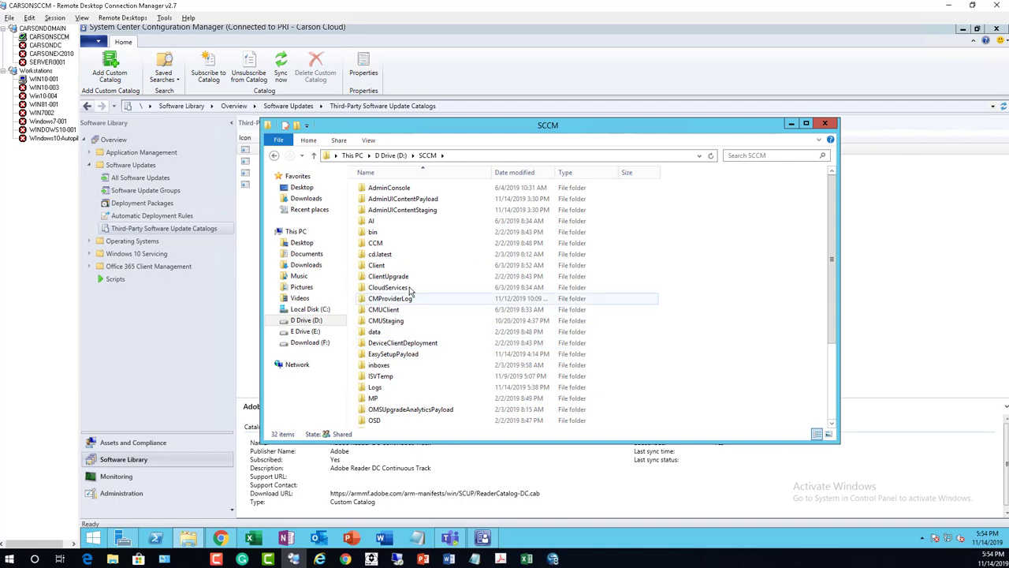
{"action": "scroll", "coordinate": [408, 296], "scroll_direction": "down", "scroll_amount": 2}
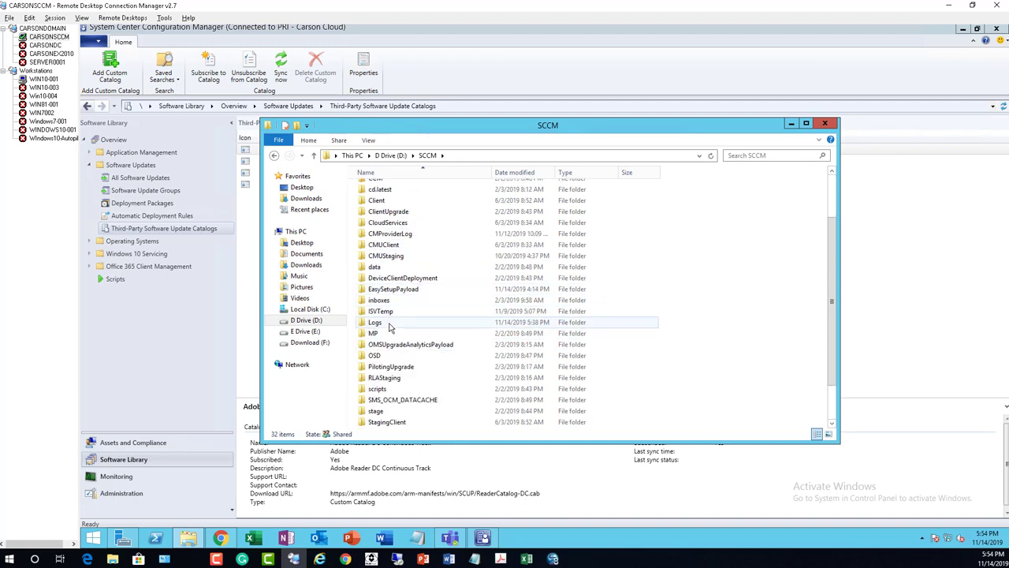
{"action": "double_click", "coordinate": [389, 326]}
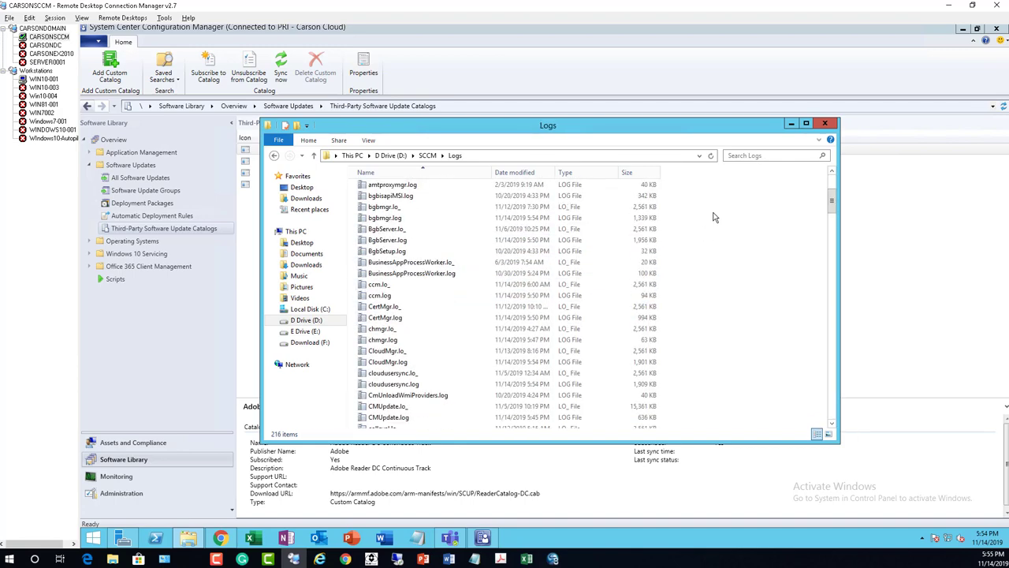
Search the Logs folder for "is" and open SMS_ISVUPDATES_SYNCAGENT.log
{"action": "left_click", "coordinate": [749, 155]}
{"action": "type", "text": "is"}
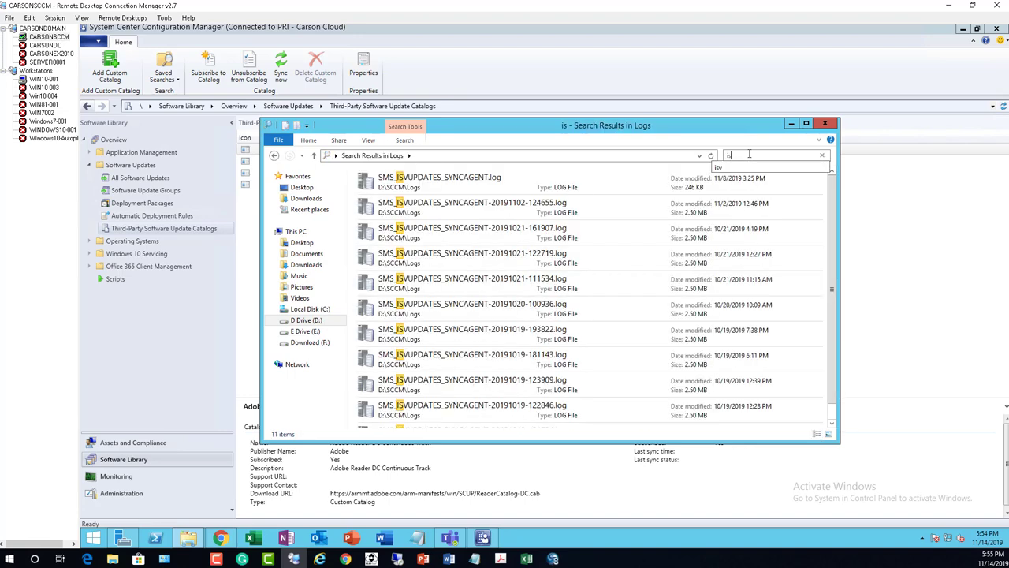
{"action": "left_click", "coordinate": [421, 193]}
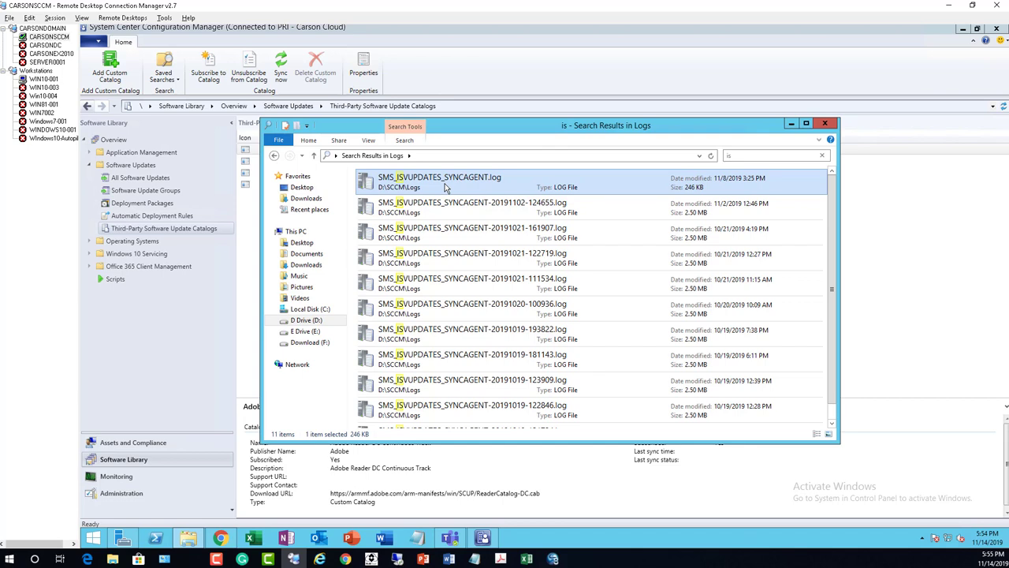
{"action": "double_click", "coordinate": [449, 187]}
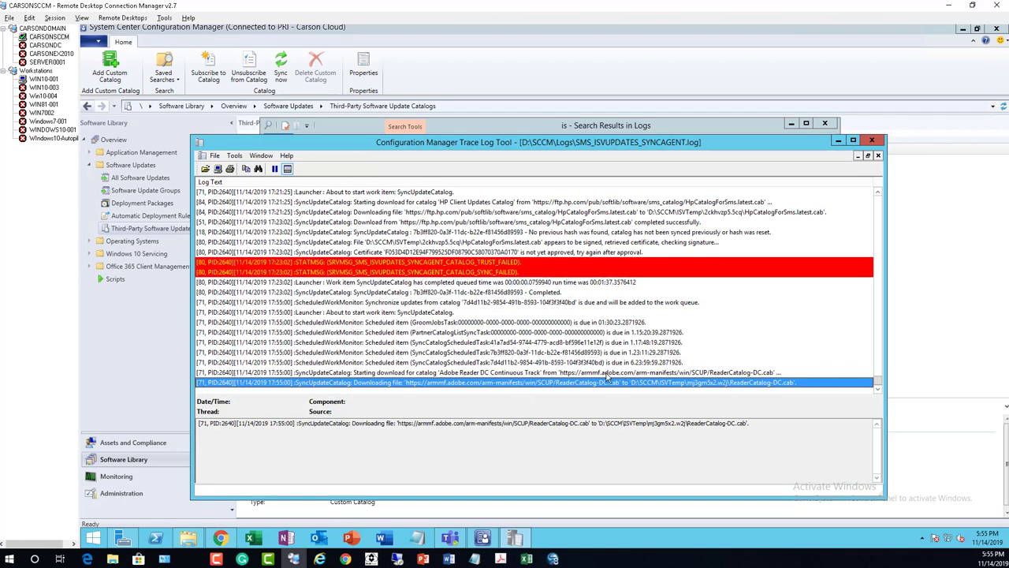
Examine the log entries for the Adobe Reader DC Continuous Track catalog download and sync, then put the log and folder windows away
{"action": "left_click", "coordinate": [607, 373]}
{"action": "left_click", "coordinate": [564, 383]}
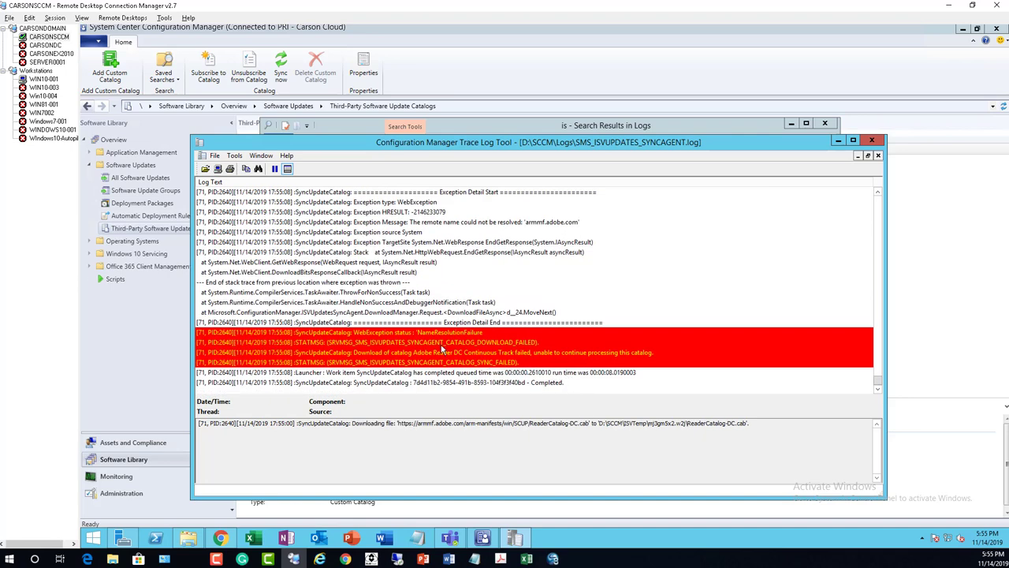
{"action": "left_click", "coordinate": [494, 382]}
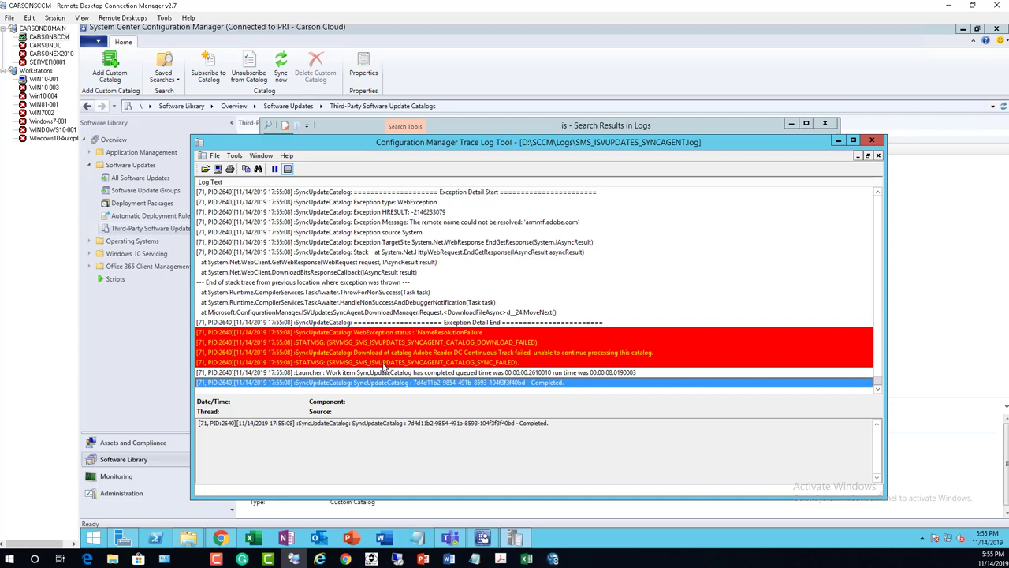
{"action": "left_click", "coordinate": [540, 352]}
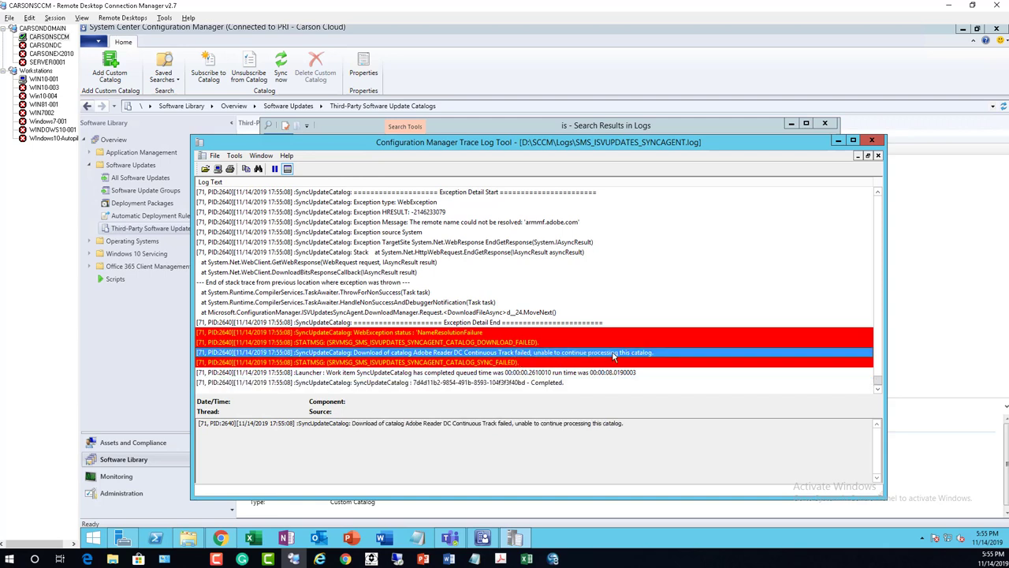
{"action": "left_click", "coordinate": [509, 382]}
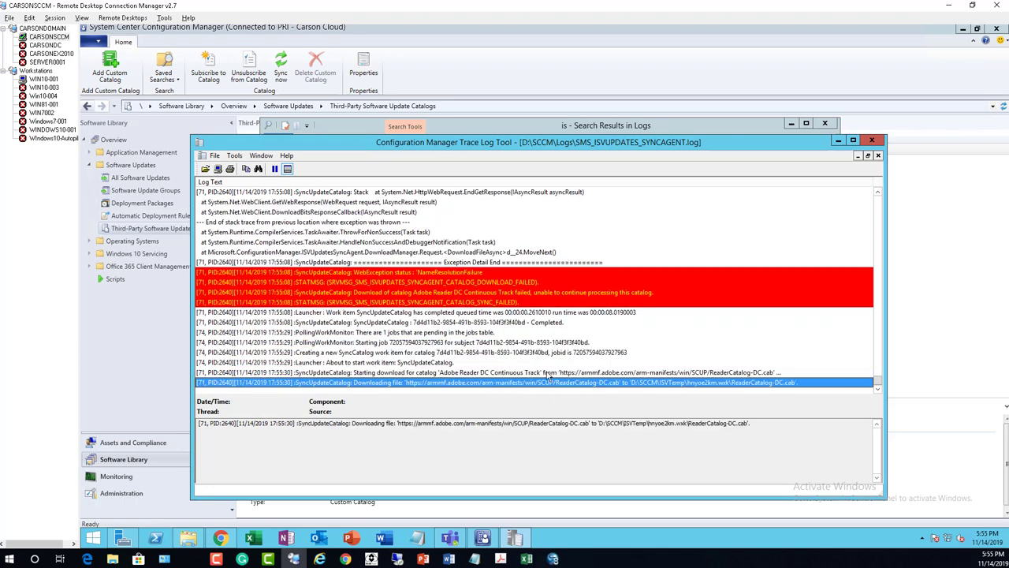
{"action": "left_click", "coordinate": [510, 344]}
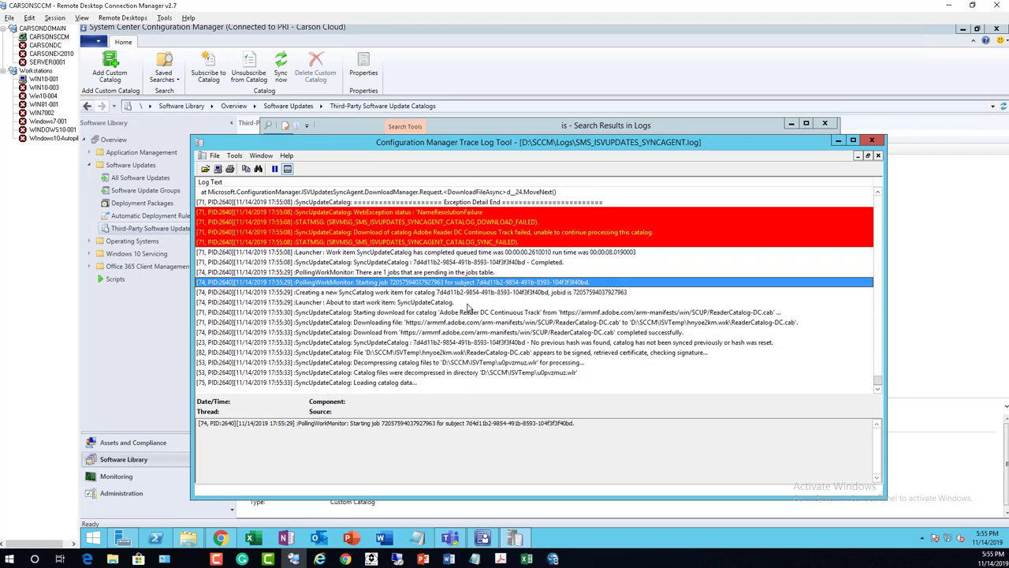
{"action": "left_click", "coordinate": [419, 242]}
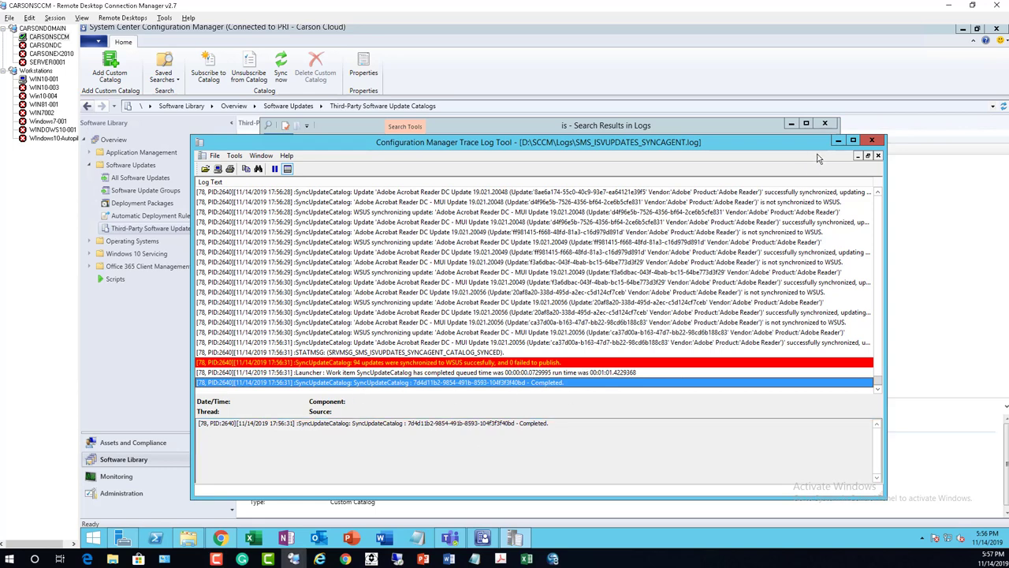
{"action": "left_click", "coordinate": [838, 142]}
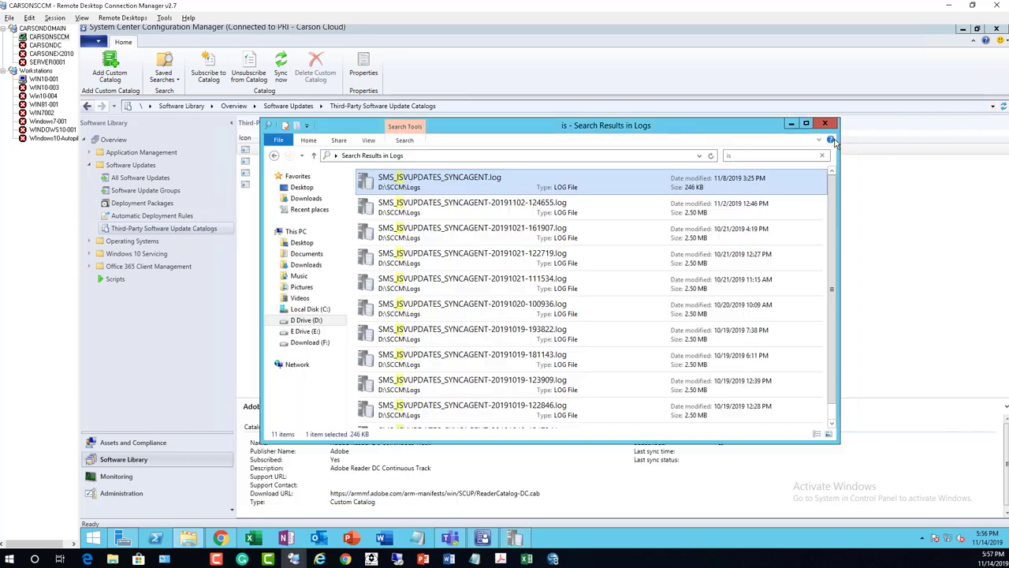
{"action": "left_click", "coordinate": [825, 124]}
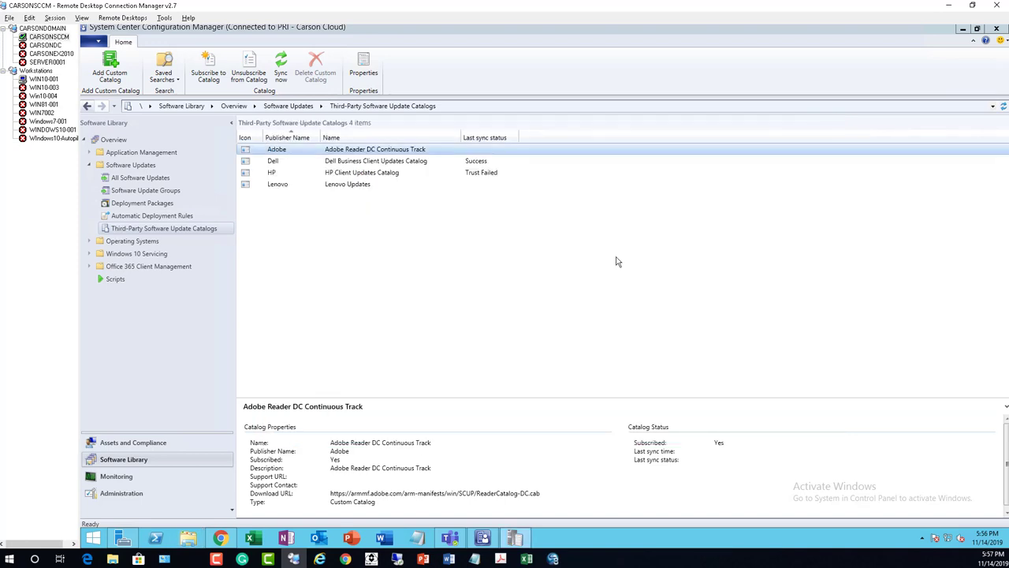
Go to the Sites list under Site Configuration in the Administration workspace
{"action": "left_click", "coordinate": [143, 495]}
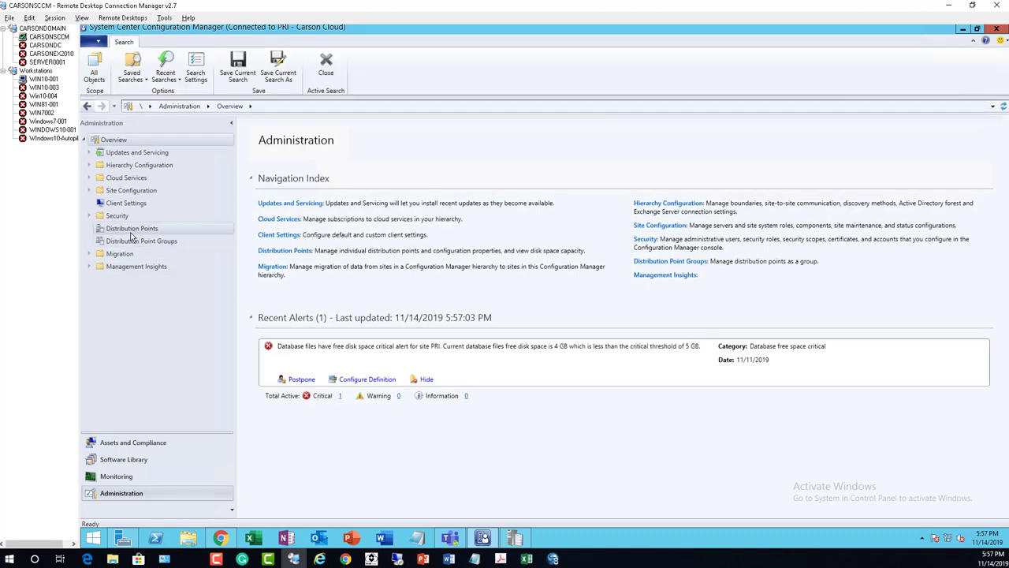
{"action": "left_click", "coordinate": [89, 191]}
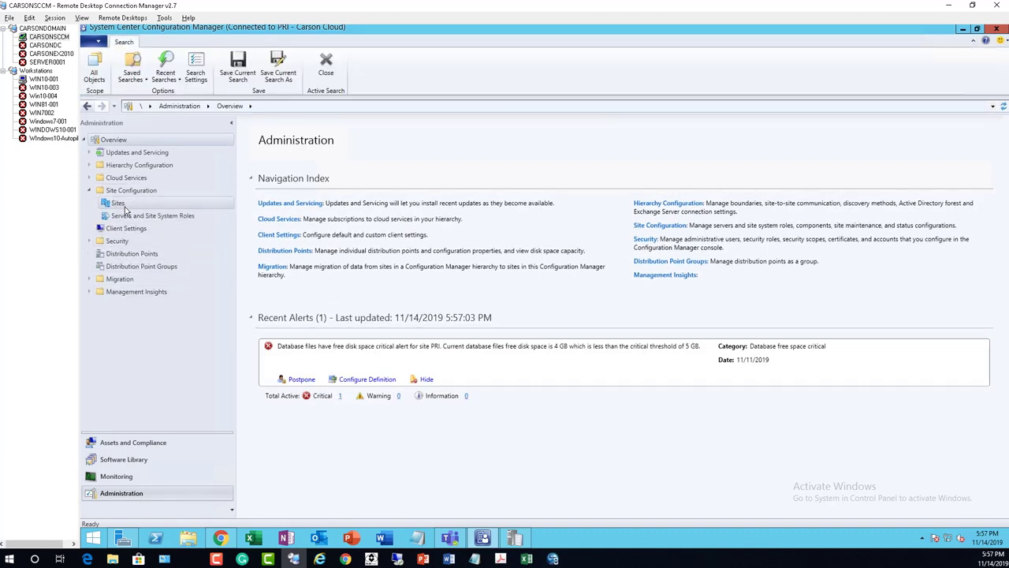
{"action": "left_click", "coordinate": [118, 204]}
{"action": "left_click", "coordinate": [158, 216]}
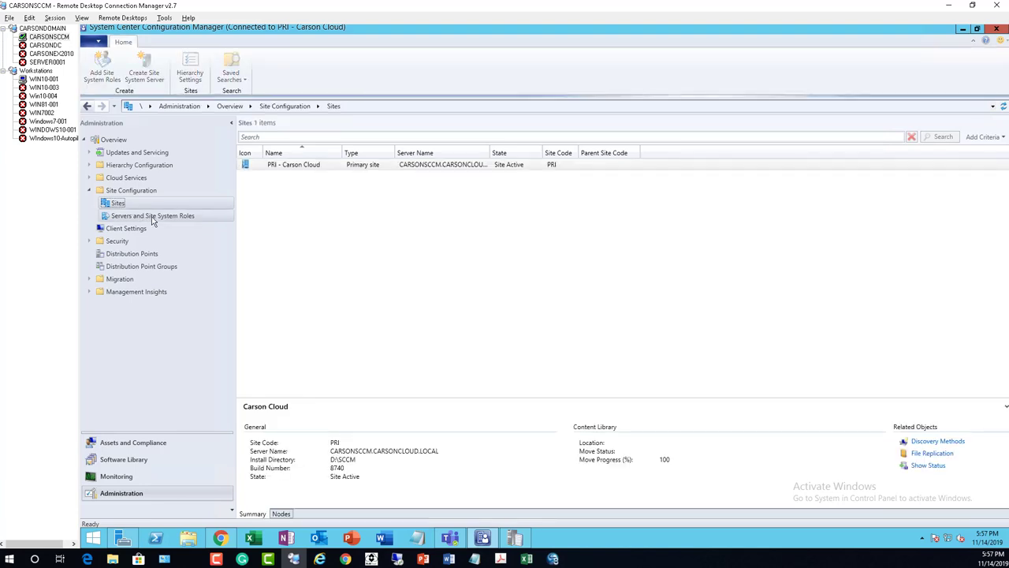
{"action": "left_click", "coordinate": [264, 166]}
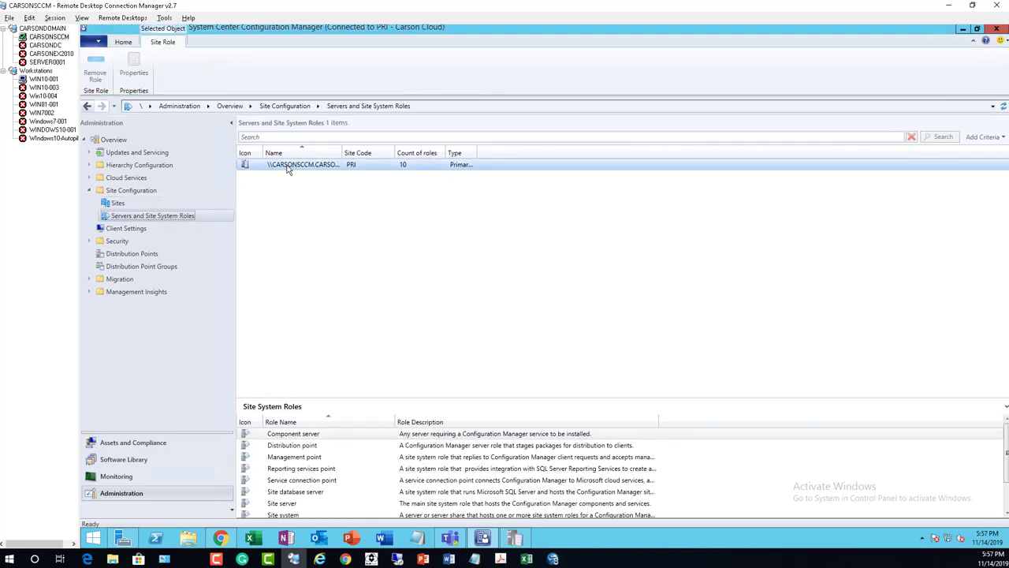
{"action": "right_click", "coordinate": [292, 165]}
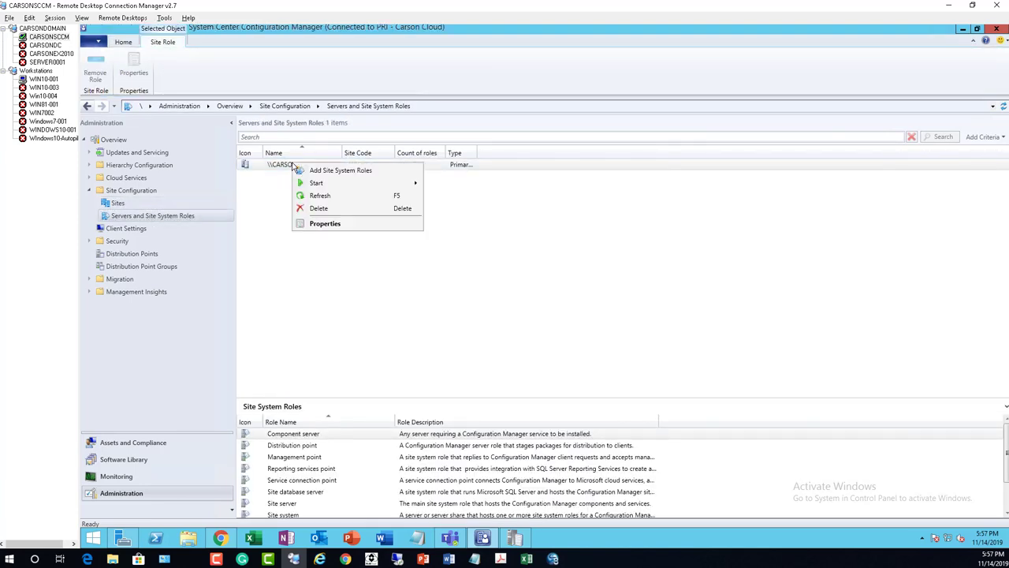
Open the Software Update Point component properties for the PRI - Carson Cloud primary site
{"action": "left_click", "coordinate": [124, 205]}
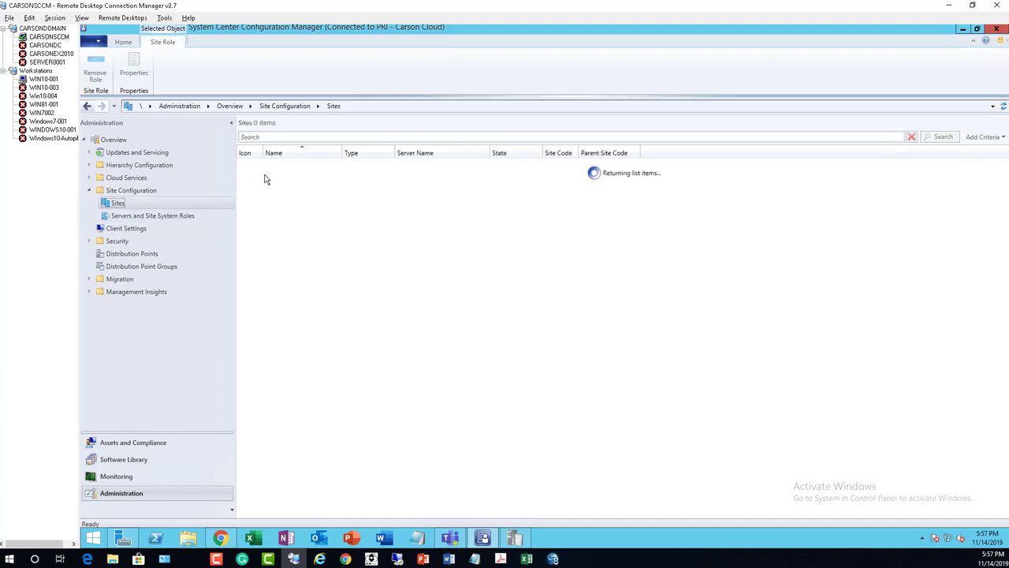
{"action": "left_click", "coordinate": [290, 166]}
{"action": "right_click", "coordinate": [290, 166]}
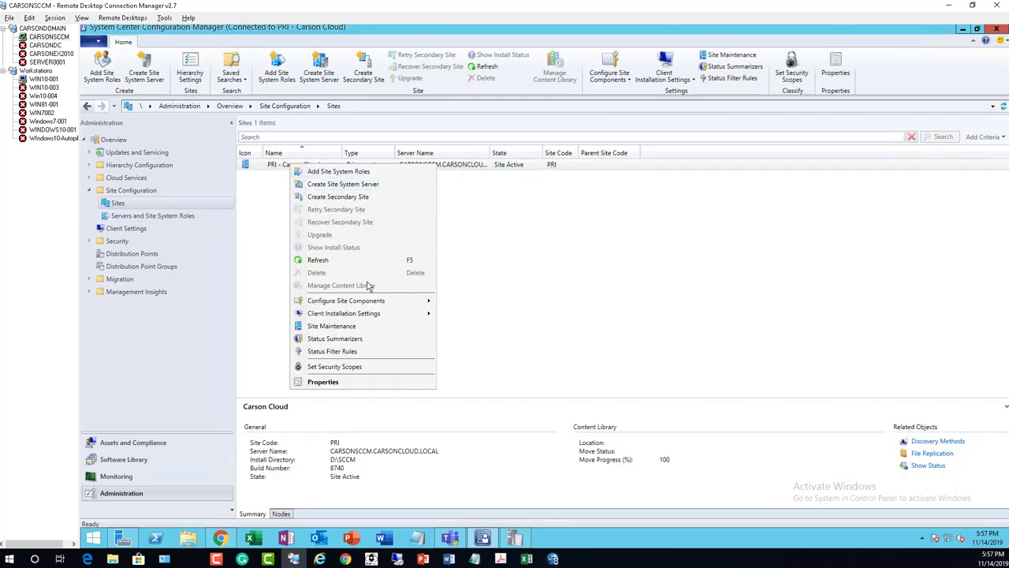
{"action": "mouse_move", "coordinate": [374, 306]}
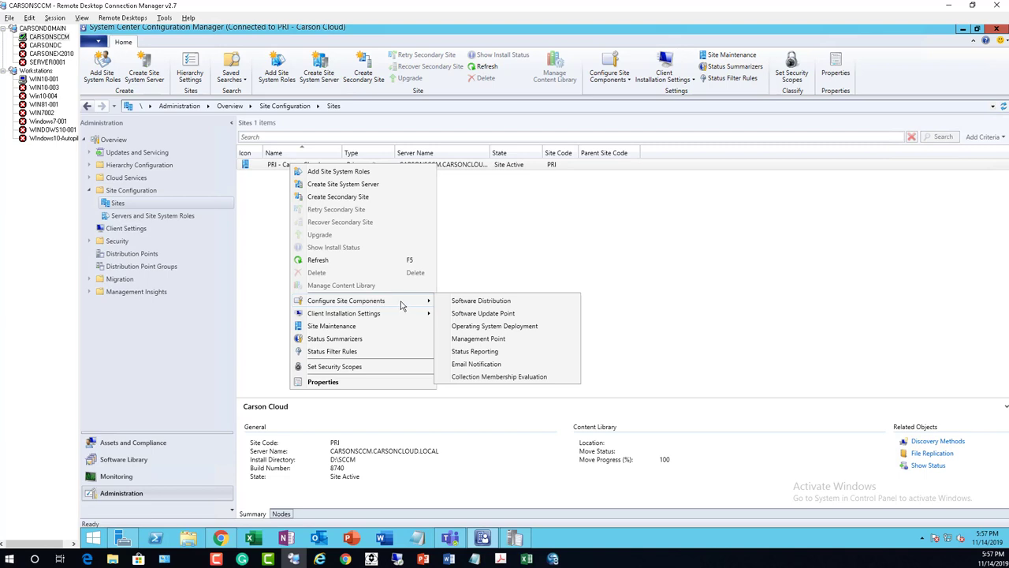
{"action": "left_click", "coordinate": [483, 313]}
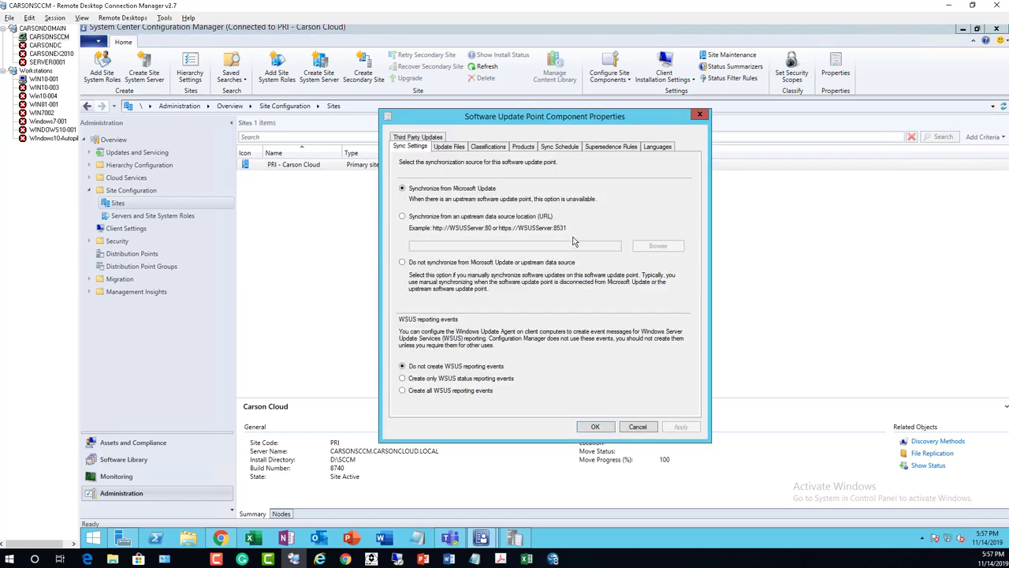
Review the software update point's products, classifications and sync schedule, looking for Adobe among the products, and close the properties
{"action": "left_click", "coordinate": [527, 148]}
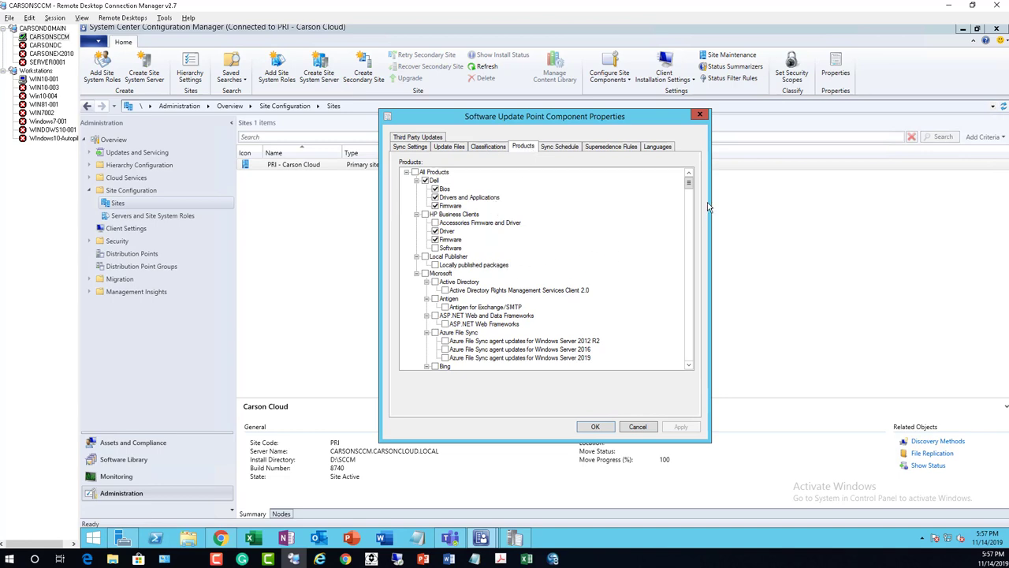
{"action": "mouse_move", "coordinate": [690, 184]}
{"action": "left_mouse_down"}
{"action": "mouse_move", "coordinate": [691, 207]}
{"action": "mouse_move", "coordinate": [686, 171]}
{"action": "left_mouse_up"}
{"action": "left_click_drag", "start_coordinate": [690, 185], "coordinate": [683, 161]}
{"action": "left_click", "coordinate": [446, 149]}
{"action": "left_click", "coordinate": [478, 149]}
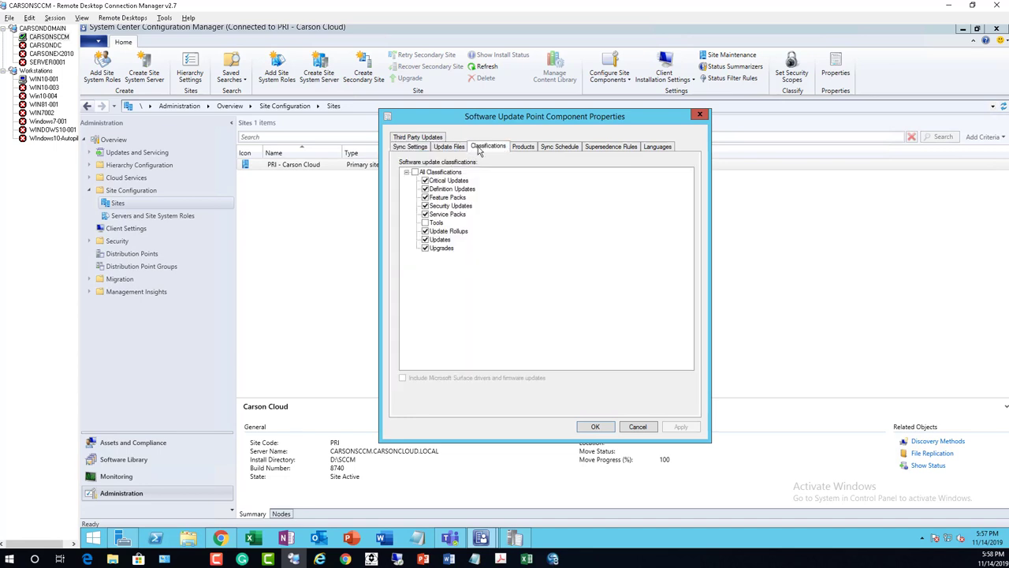
{"action": "left_click", "coordinate": [521, 148]}
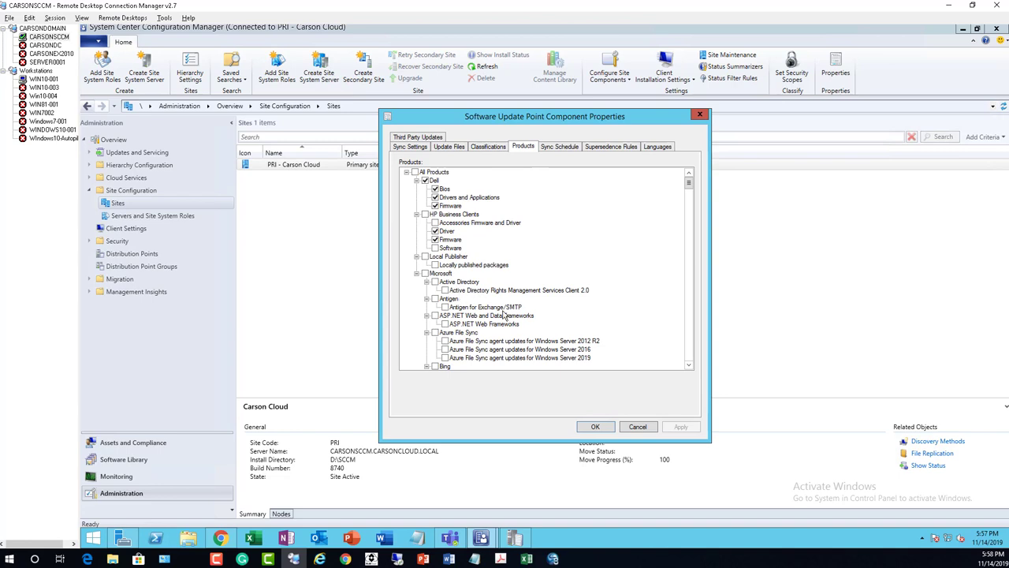
{"action": "left_click", "coordinate": [567, 149]}
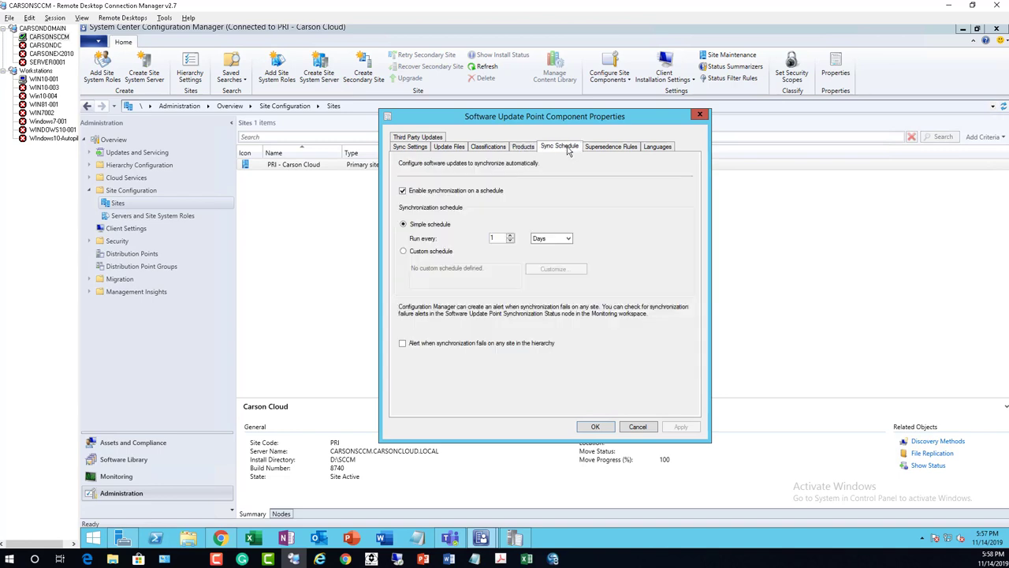
{"action": "left_click", "coordinate": [522, 148]}
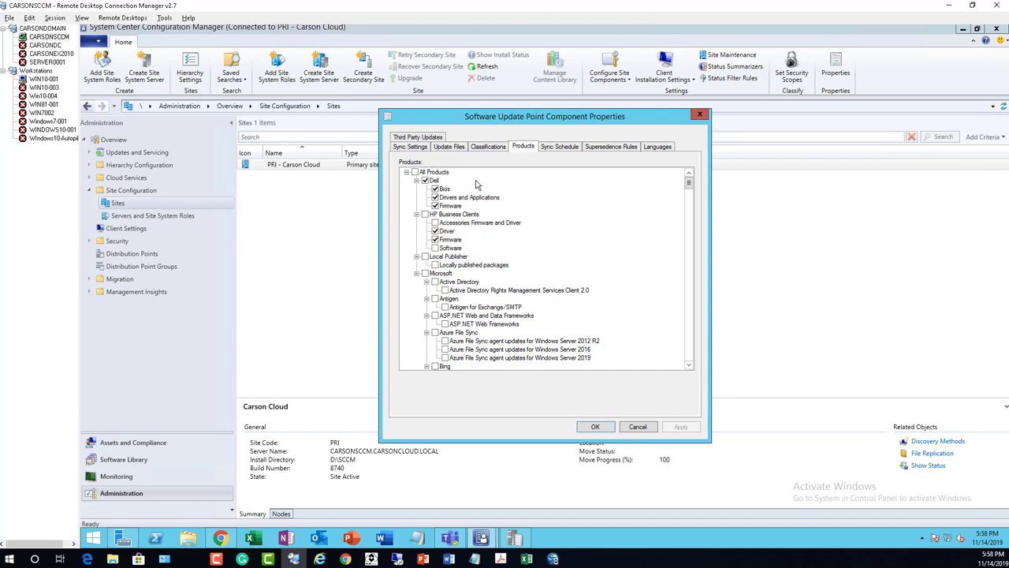
{"action": "left_click", "coordinate": [595, 427]}
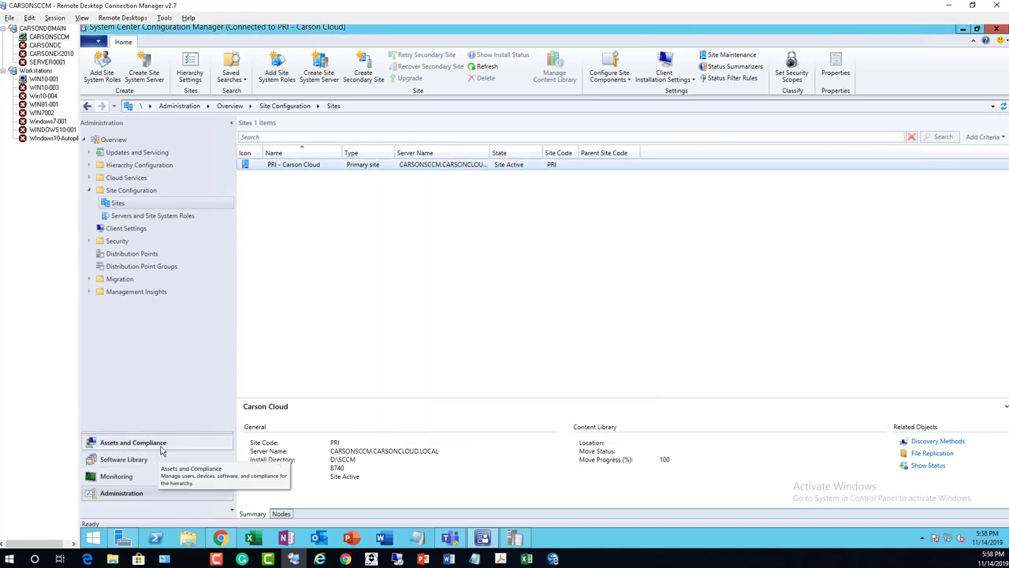
Start a site-wide synchronization of software updates from All Software Updates in the Software Library workspace and confirm it
{"action": "left_click", "coordinate": [138, 463]}
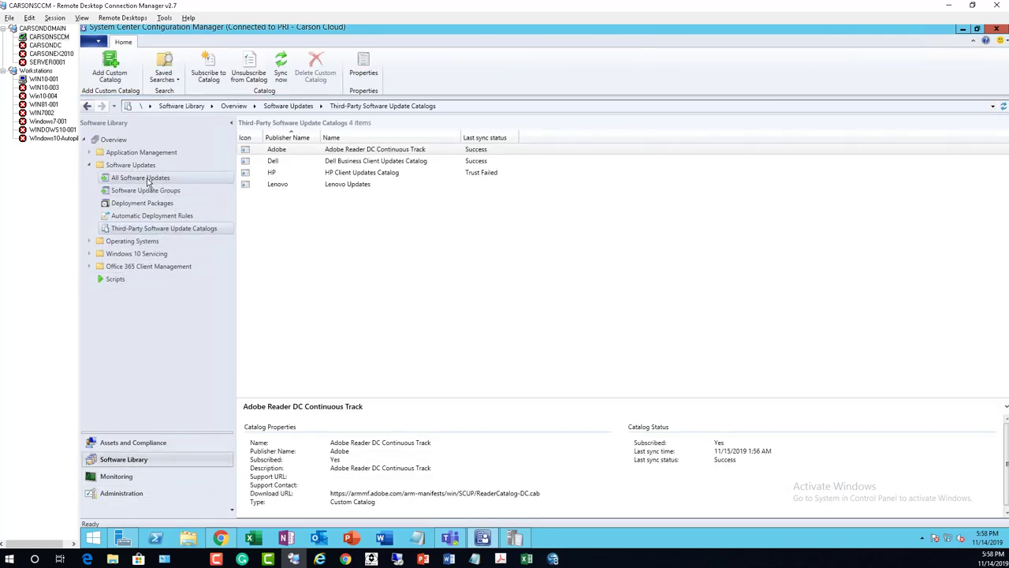
{"action": "left_click", "coordinate": [140, 178]}
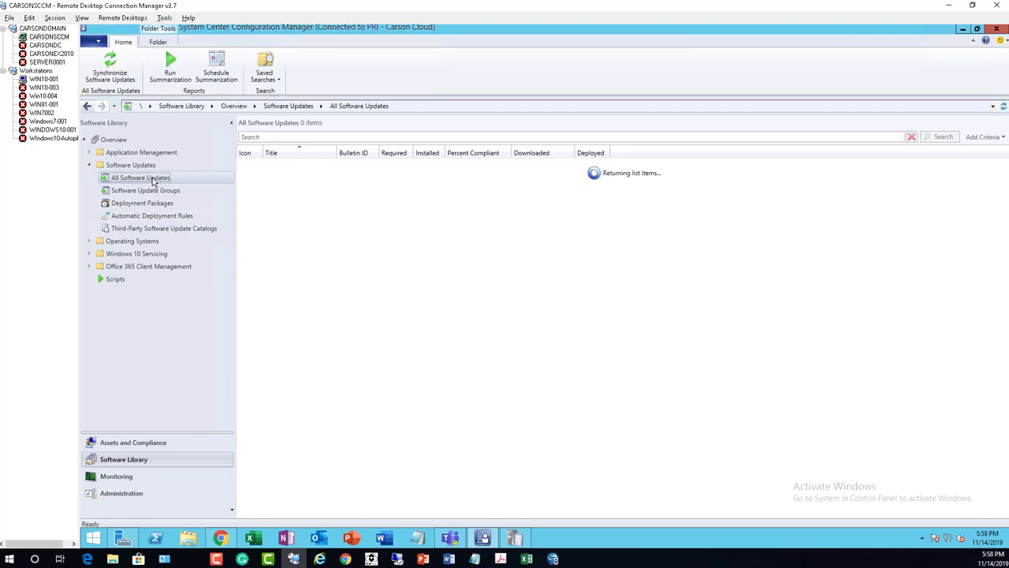
{"action": "right_click", "coordinate": [154, 183]}
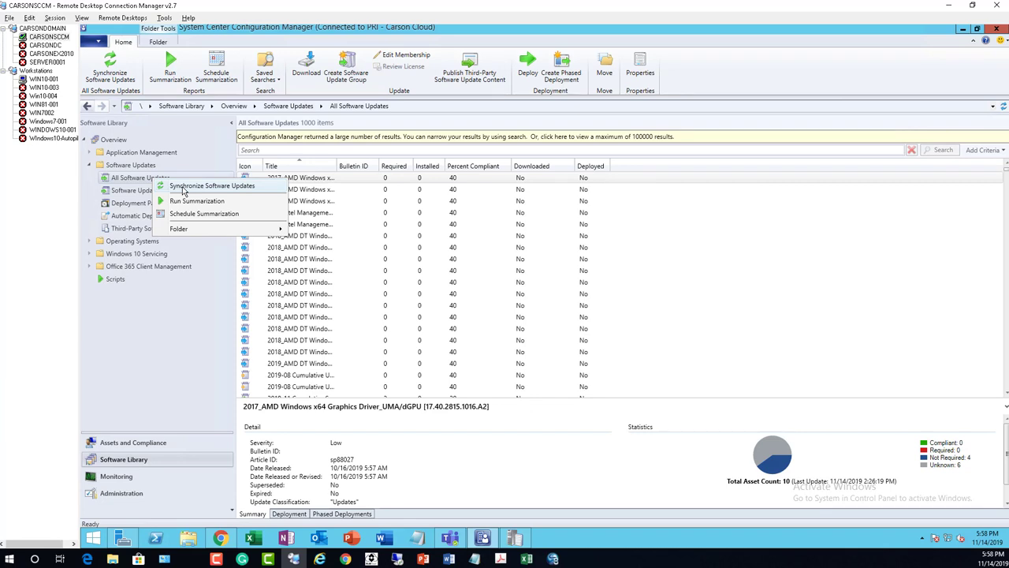
{"action": "left_click", "coordinate": [212, 188]}
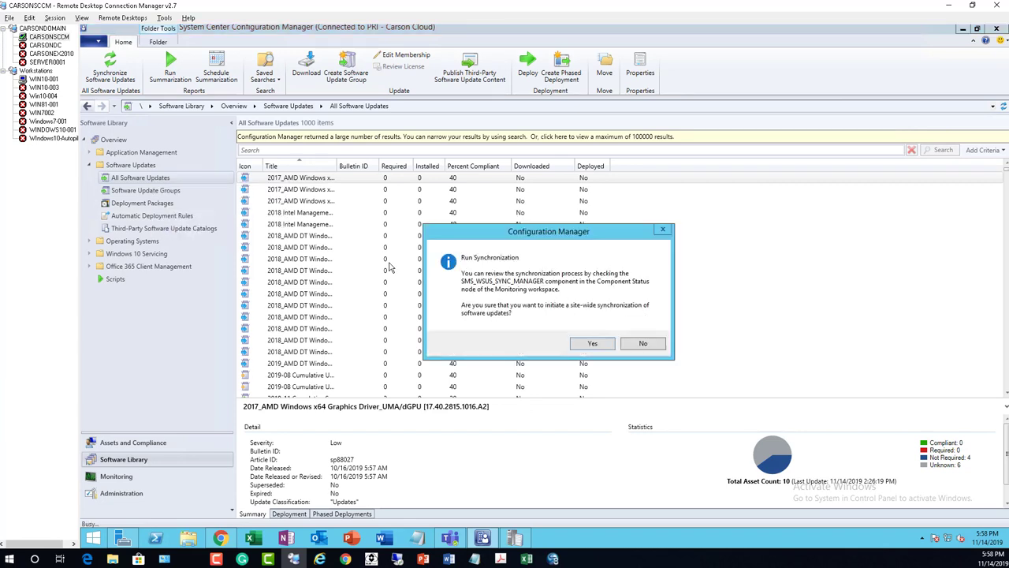
{"action": "left_click", "coordinate": [583, 344]}
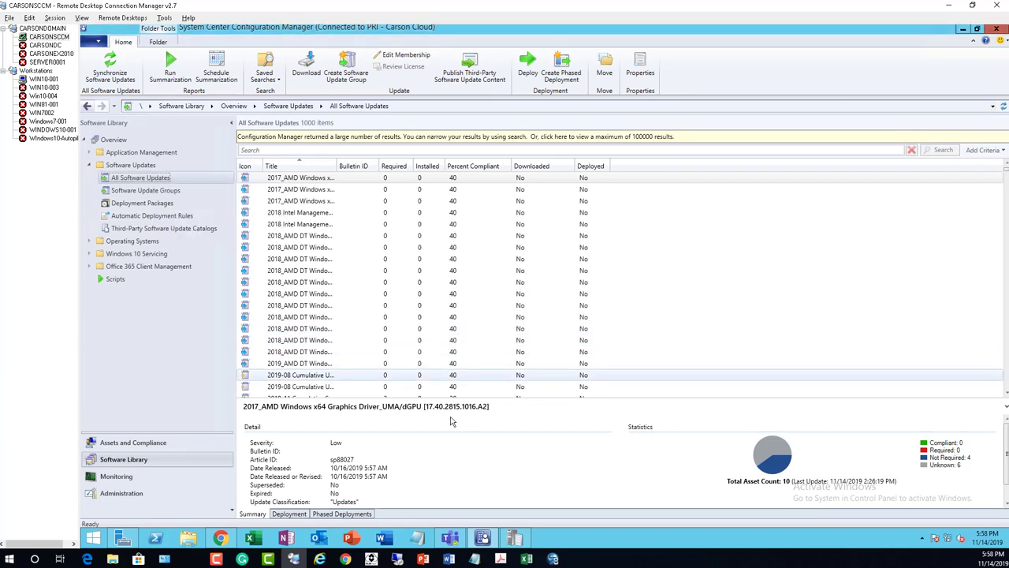
Check the Software Update Point Synchronization Status in the Monitoring workspace, refreshing it to follow the PRI site's sync
{"action": "left_click", "coordinate": [142, 477]}
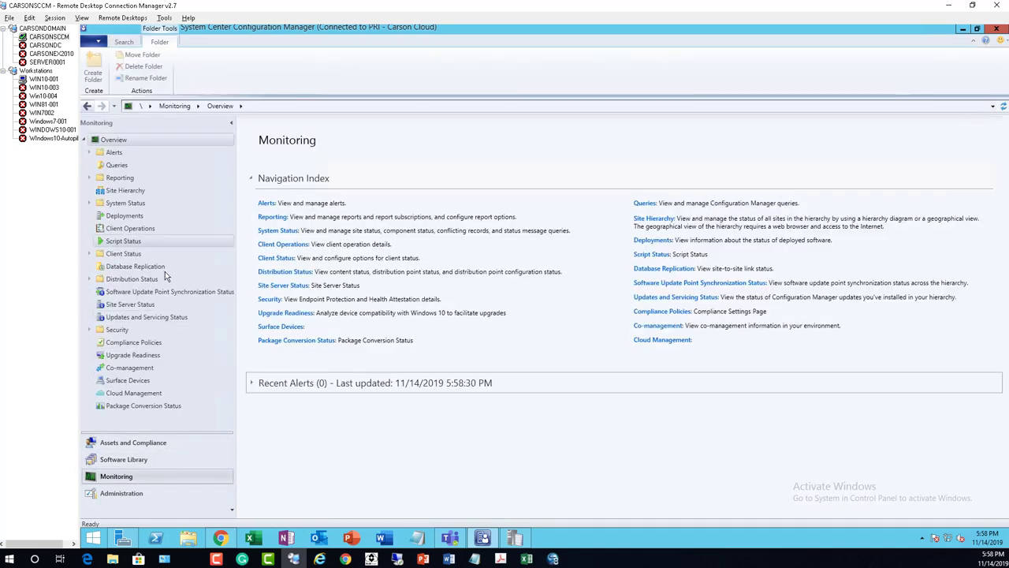
{"action": "left_click", "coordinate": [176, 293]}
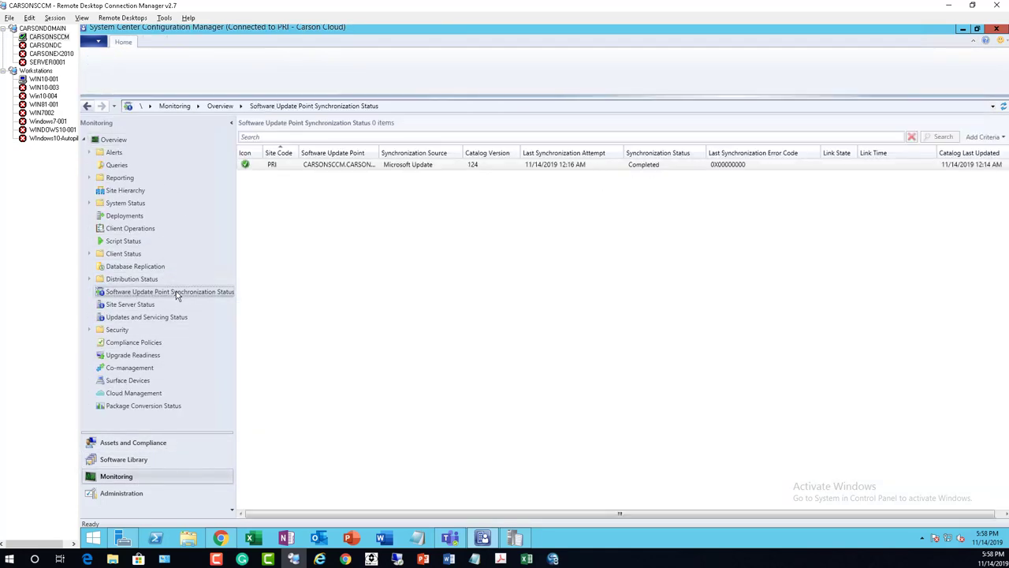
{"action": "left_click", "coordinate": [1003, 106]}
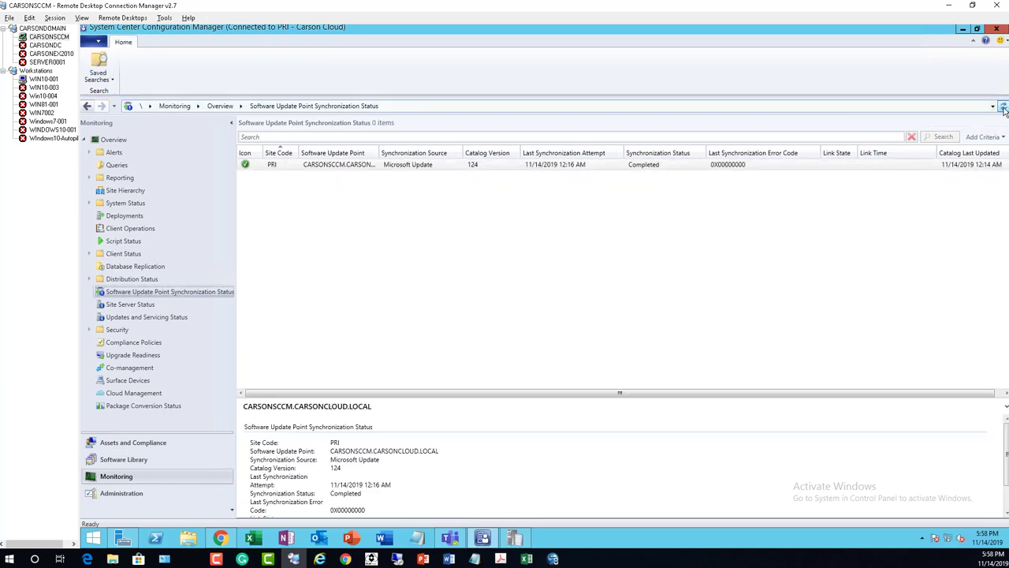
{"action": "left_click", "coordinate": [154, 277]}
{"action": "left_click", "coordinate": [187, 291]}
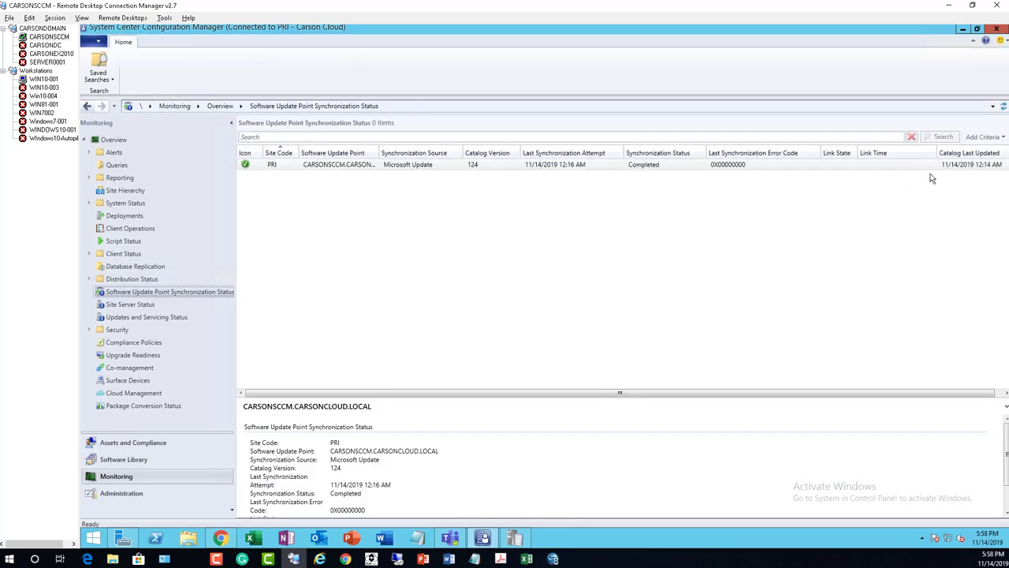
{"action": "left_click", "coordinate": [1003, 107]}
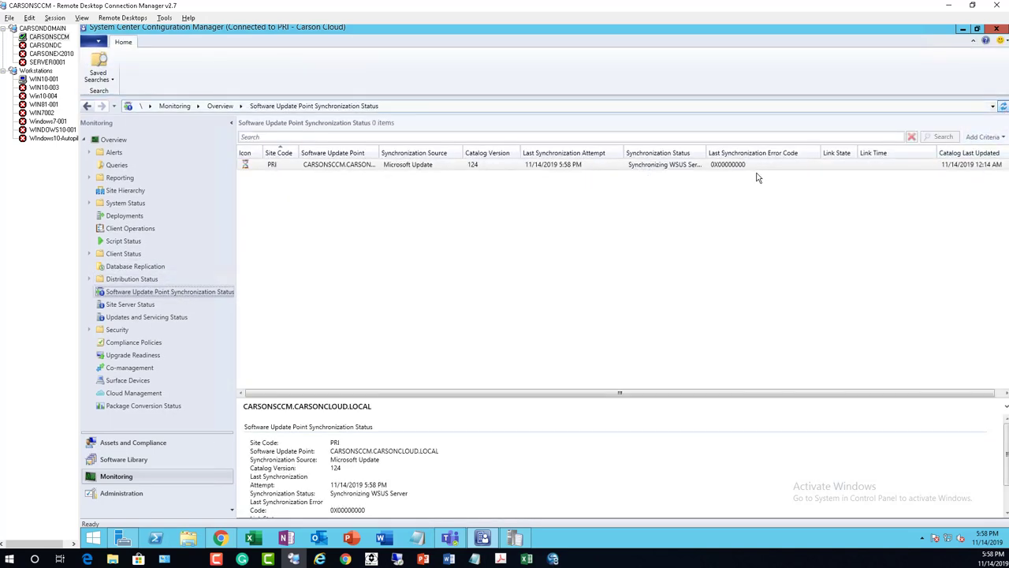
{"action": "left_click", "coordinate": [268, 169]}
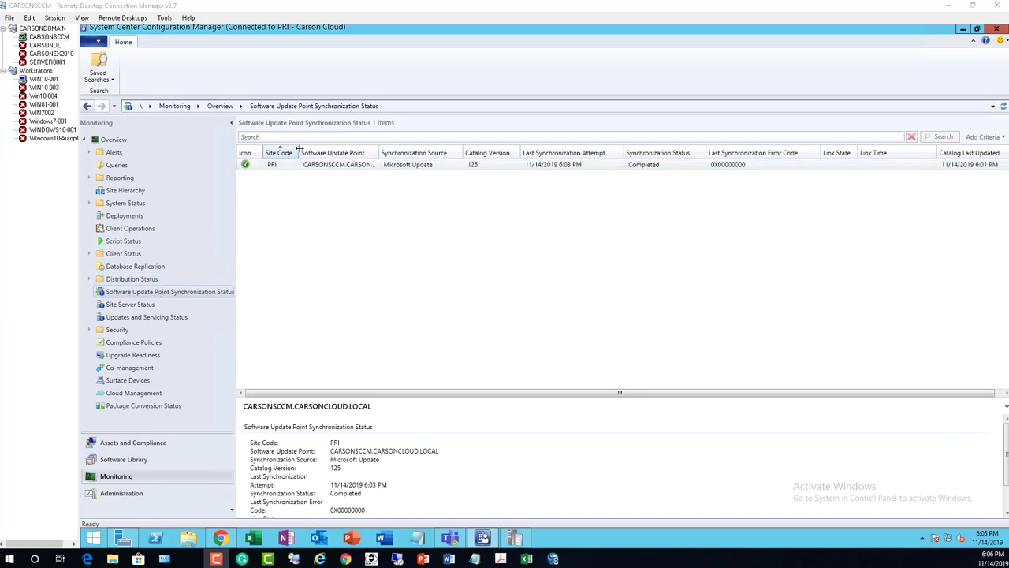
Open the Software Update Point component properties for the PRI - Carson Cloud primary site and display its product list
{"action": "left_click", "coordinate": [138, 497]}
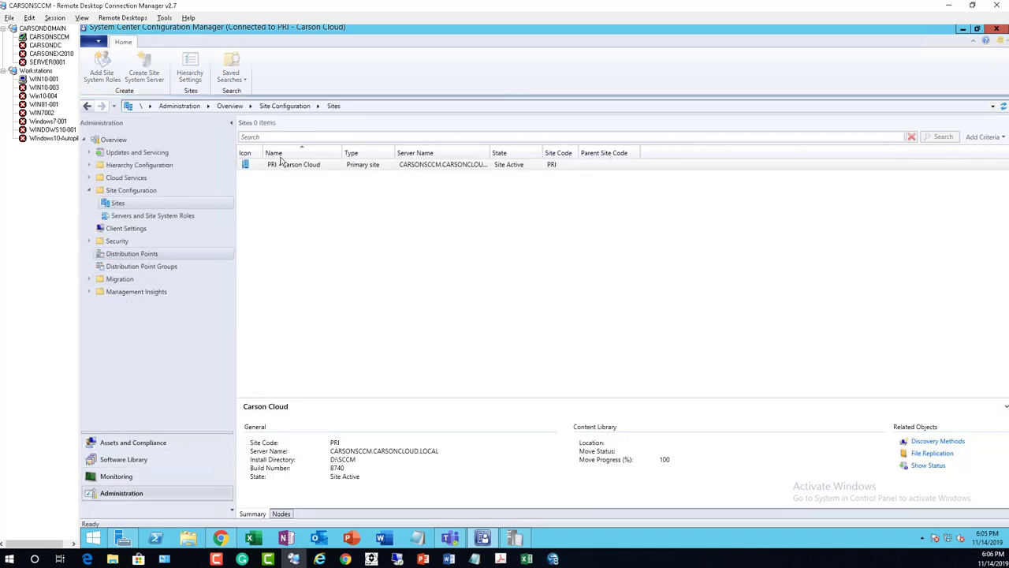
{"action": "left_click", "coordinate": [284, 164]}
{"action": "right_click", "coordinate": [301, 164]}
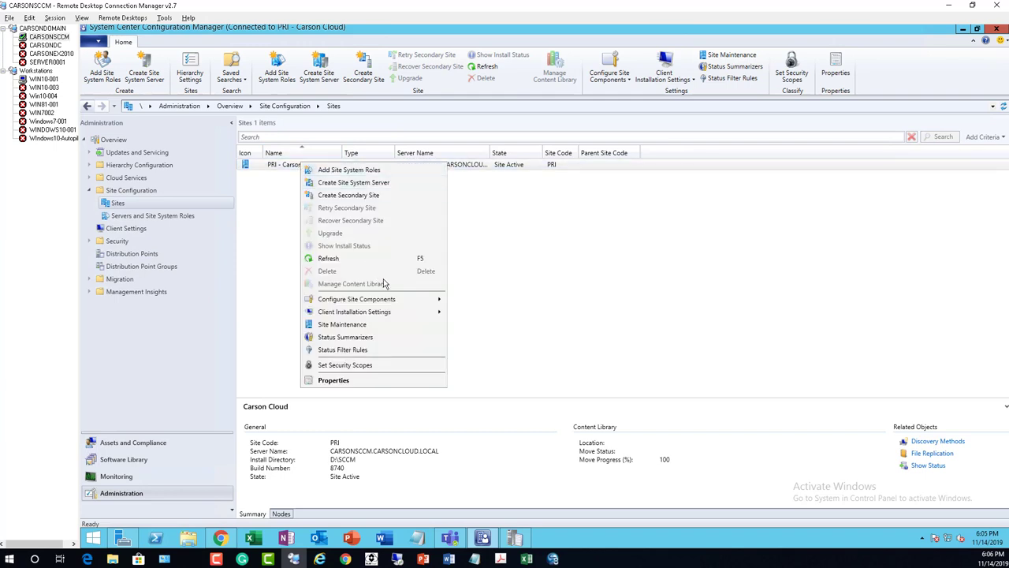
{"action": "right_click", "coordinate": [270, 164]}
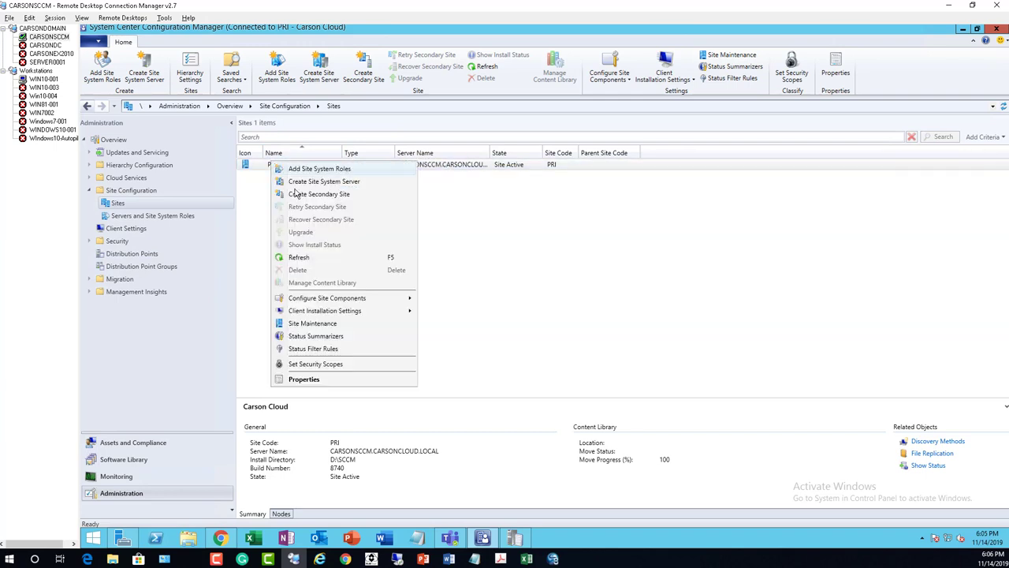
{"action": "mouse_move", "coordinate": [375, 303]}
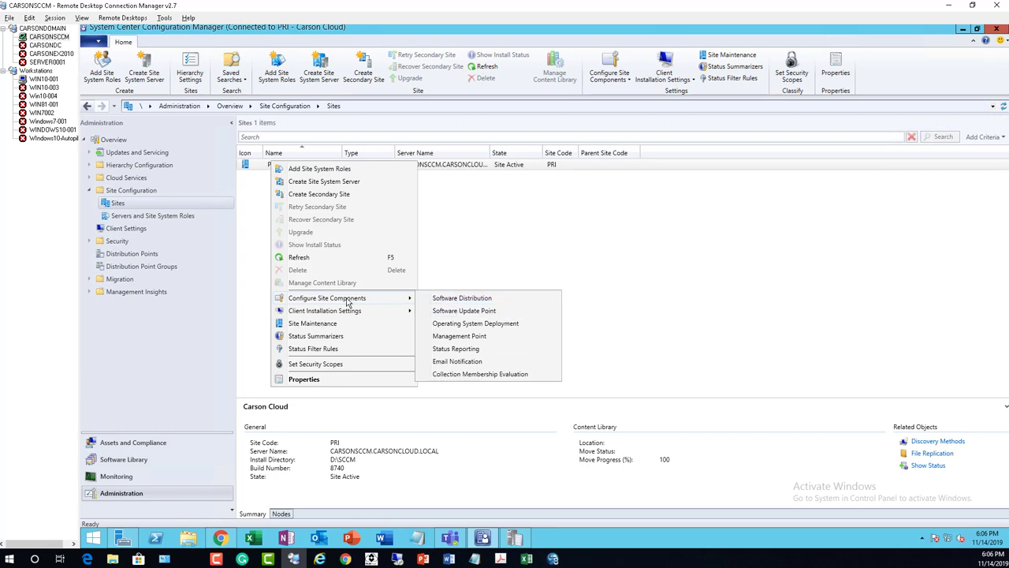
{"action": "left_click", "coordinate": [471, 312]}
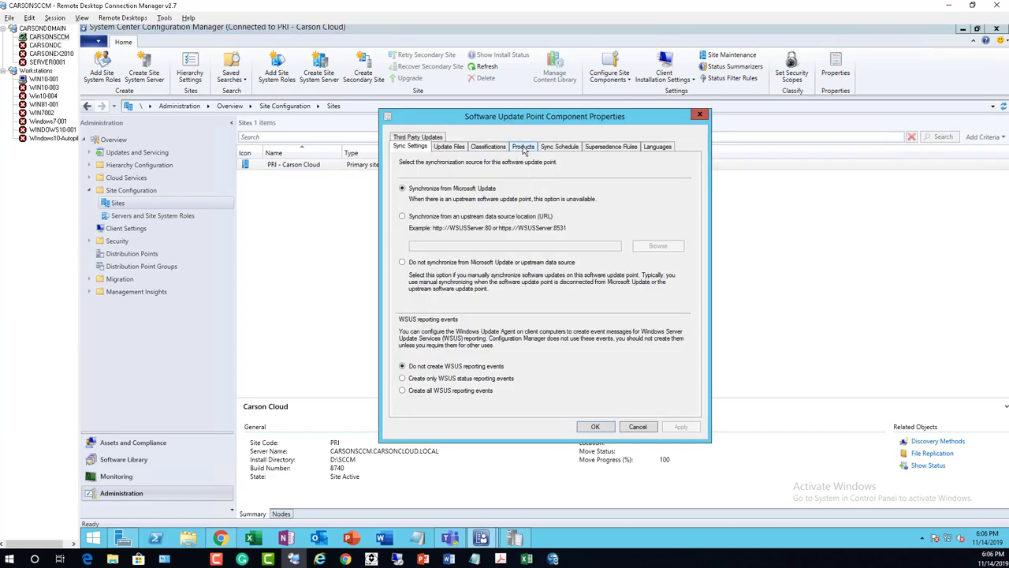
{"action": "left_click", "coordinate": [523, 147]}
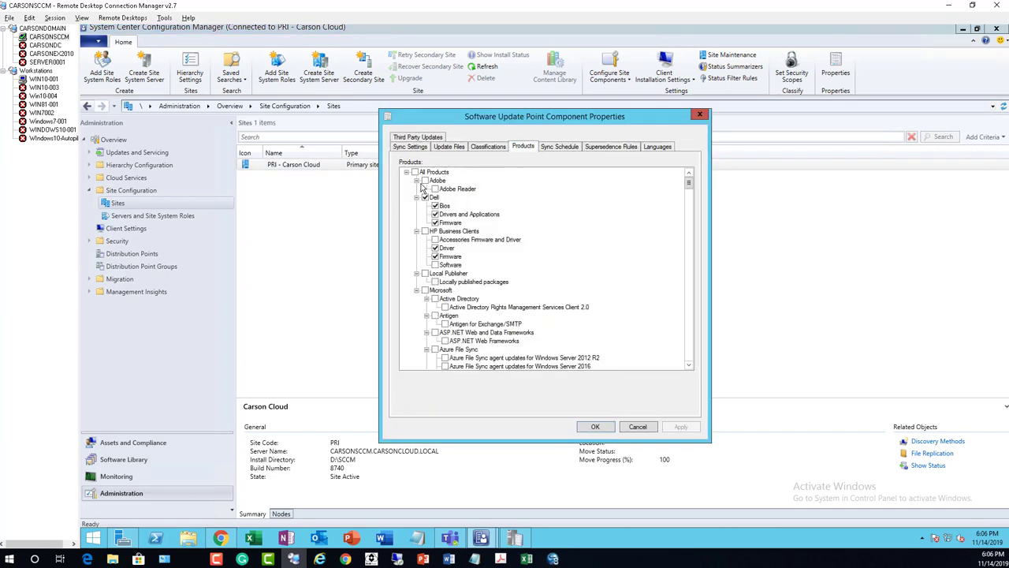
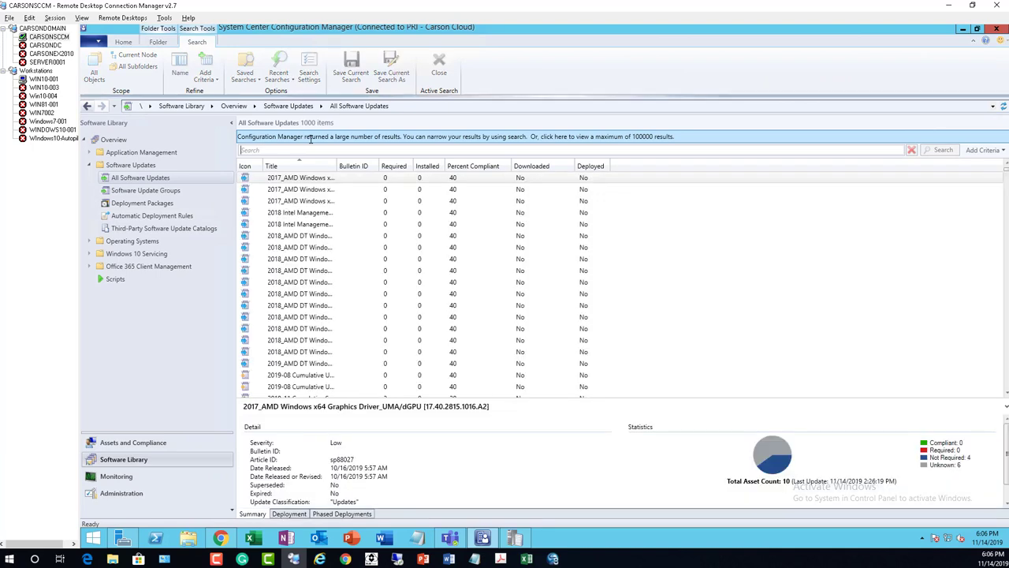
Search All Software Updates for "acrobat reader", then clear the search
{"action": "left_click", "coordinate": [312, 137]}
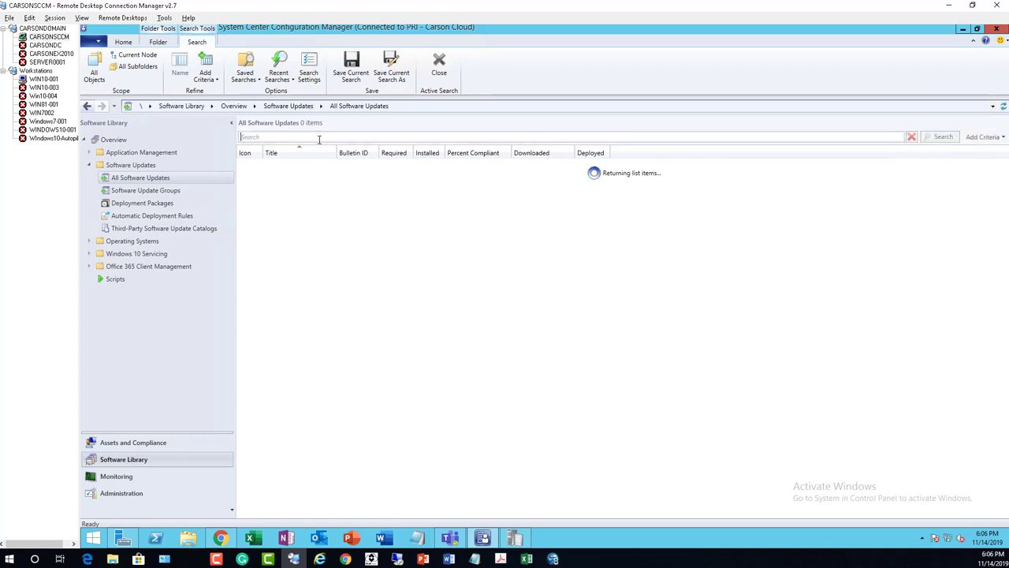
{"action": "type", "text": "acrobat reader"}
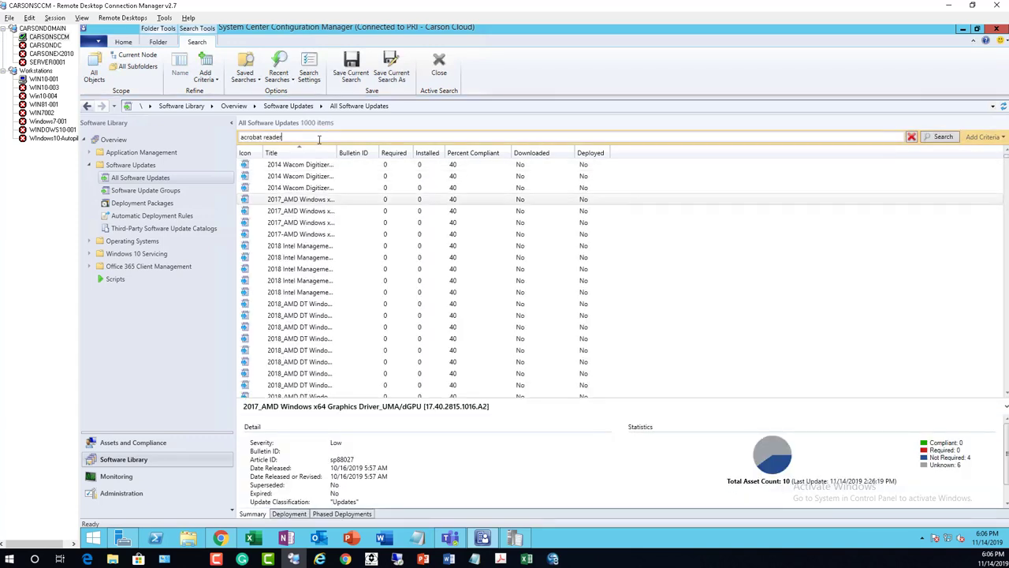
{"action": "key", "text": "Return"}
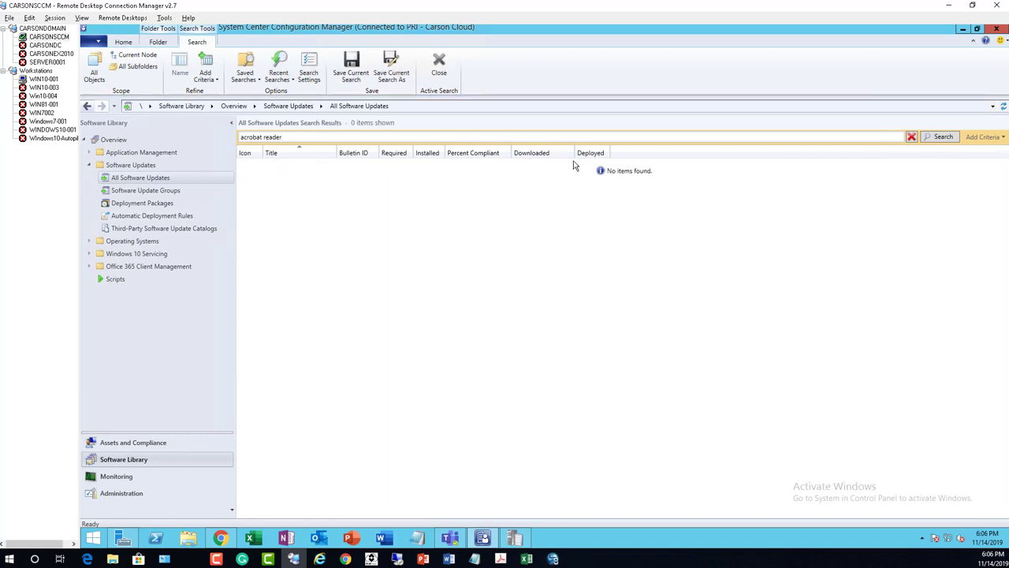
{"action": "left_click", "coordinate": [911, 138]}
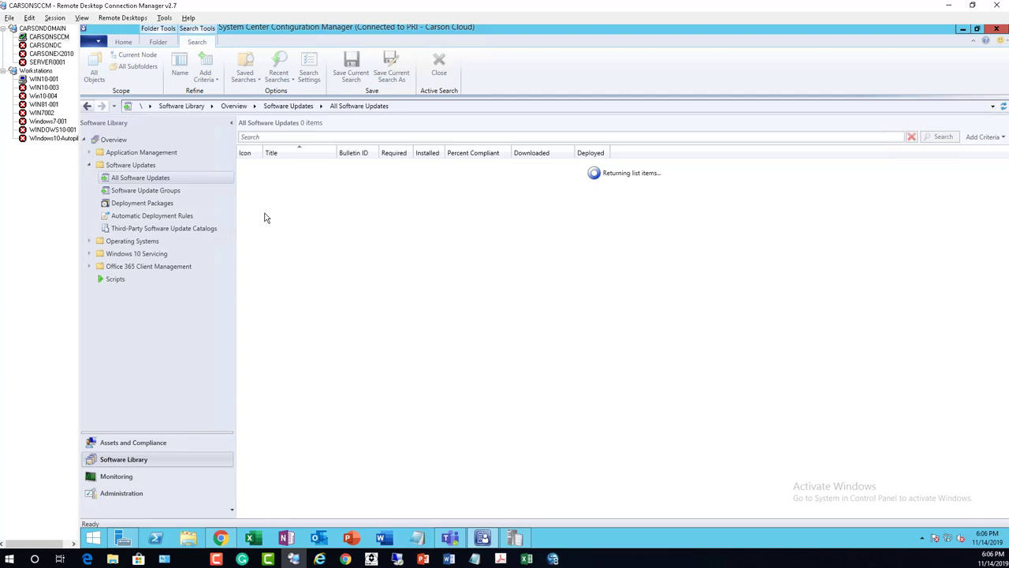
Run the site-wide software updates synchronization again from All Software Updates
{"action": "right_click", "coordinate": [161, 181]}
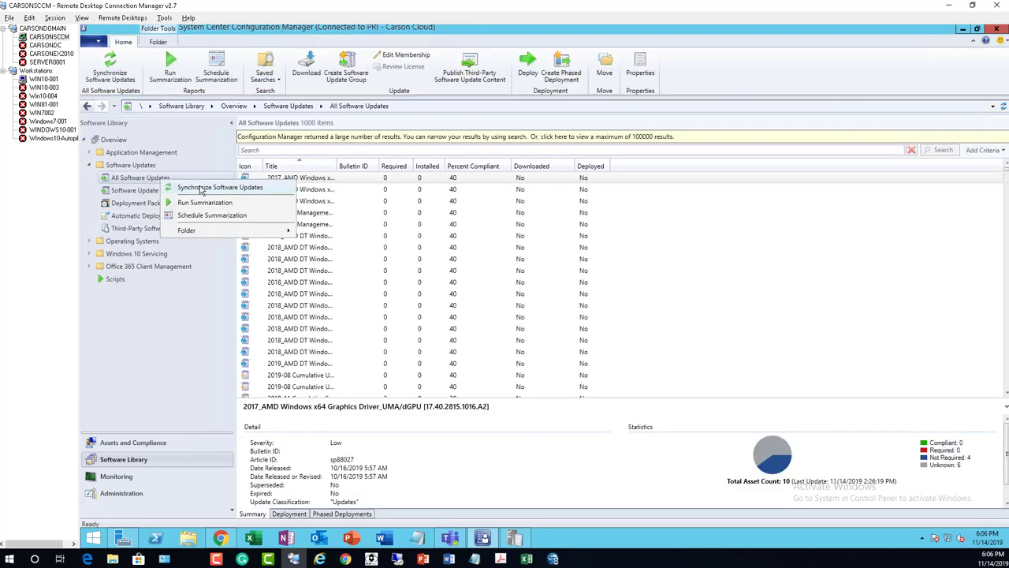
{"action": "left_click", "coordinate": [207, 187]}
{"action": "left_click", "coordinate": [590, 343]}
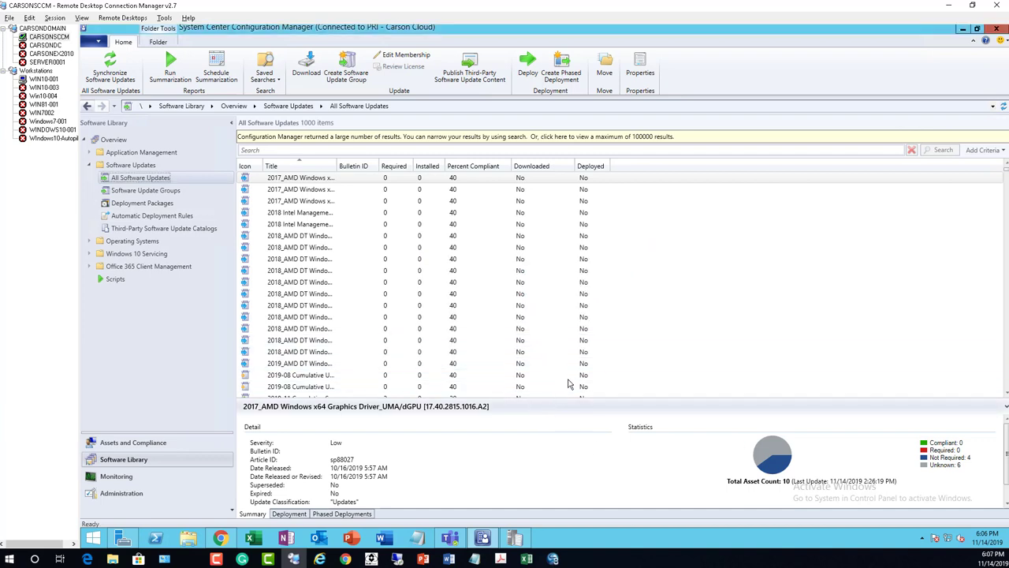
Monitor the new synchronization run of the PRI site under Software Update Point Synchronization Status, reloading the view repeatedly
{"action": "left_click", "coordinate": [153, 477]}
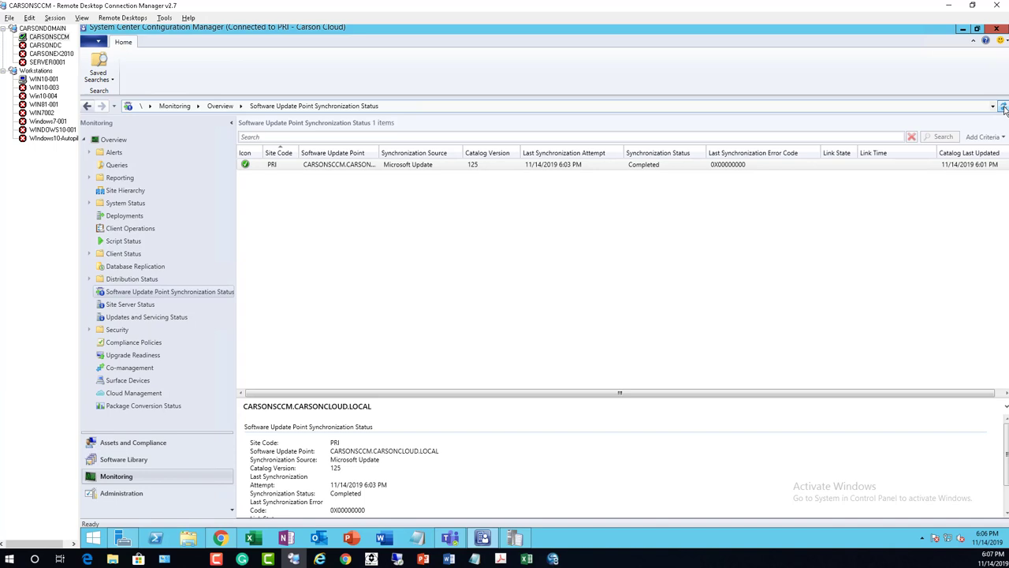
{"action": "left_click", "coordinate": [162, 279]}
{"action": "left_click", "coordinate": [199, 292]}
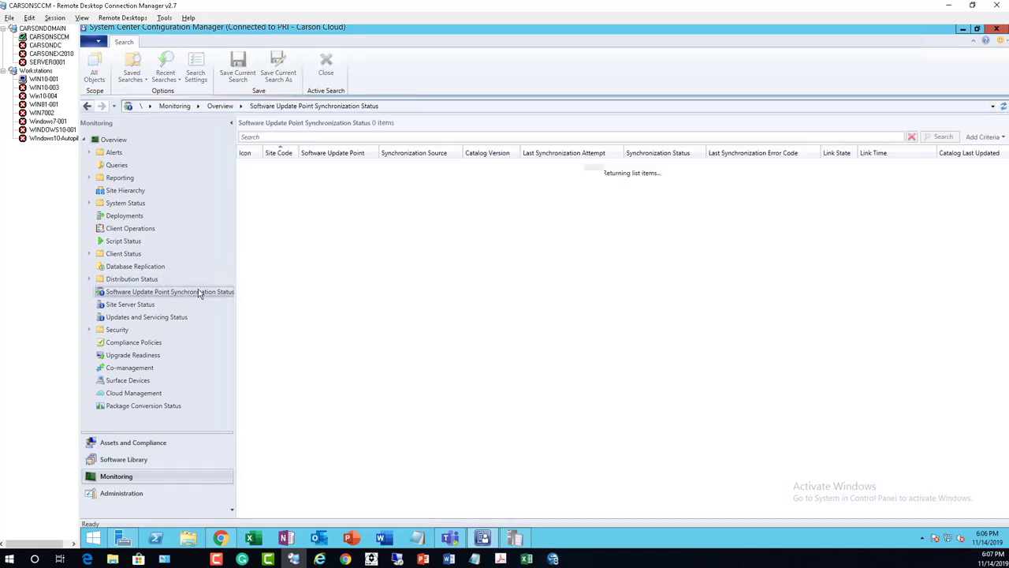
{"action": "left_click", "coordinate": [1001, 109]}
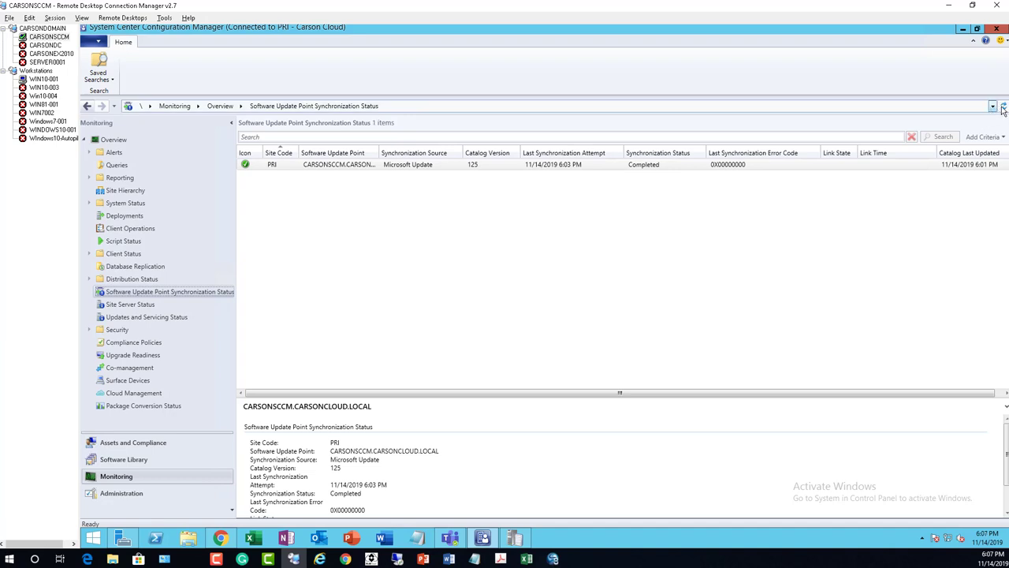
{"action": "left_click", "coordinate": [1003, 109]}
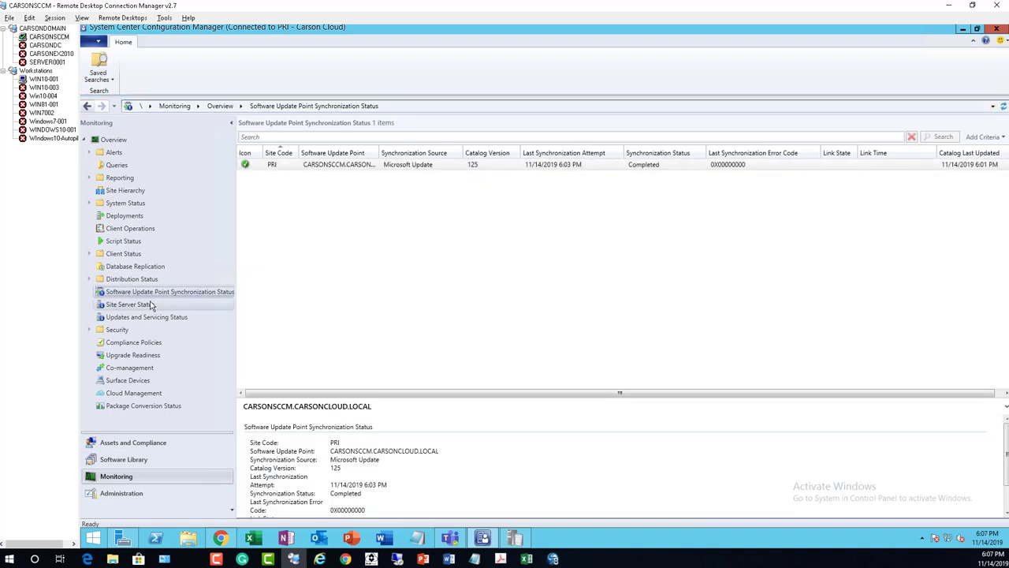
{"action": "left_click", "coordinate": [132, 279]}
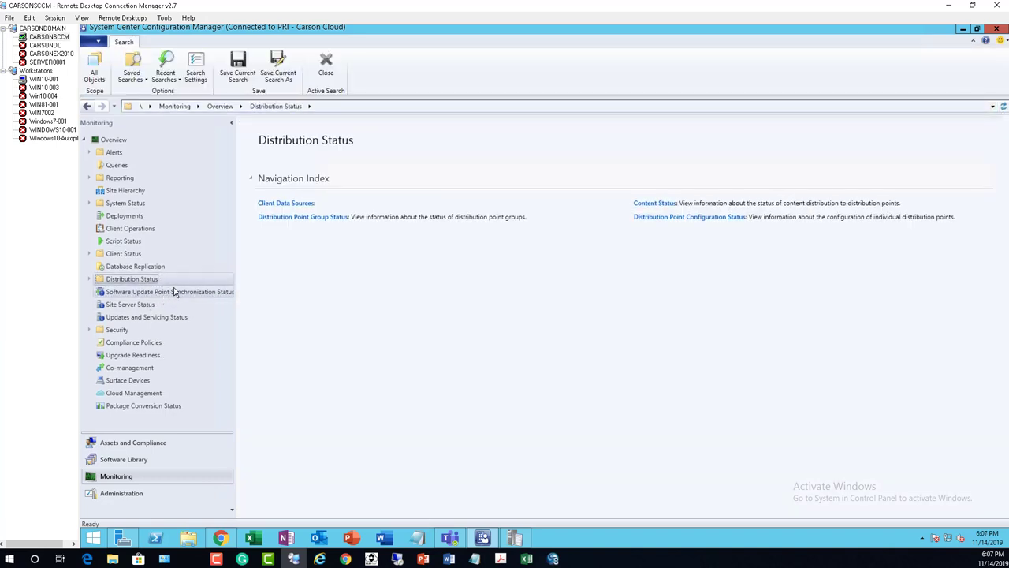
{"action": "left_click", "coordinate": [157, 292]}
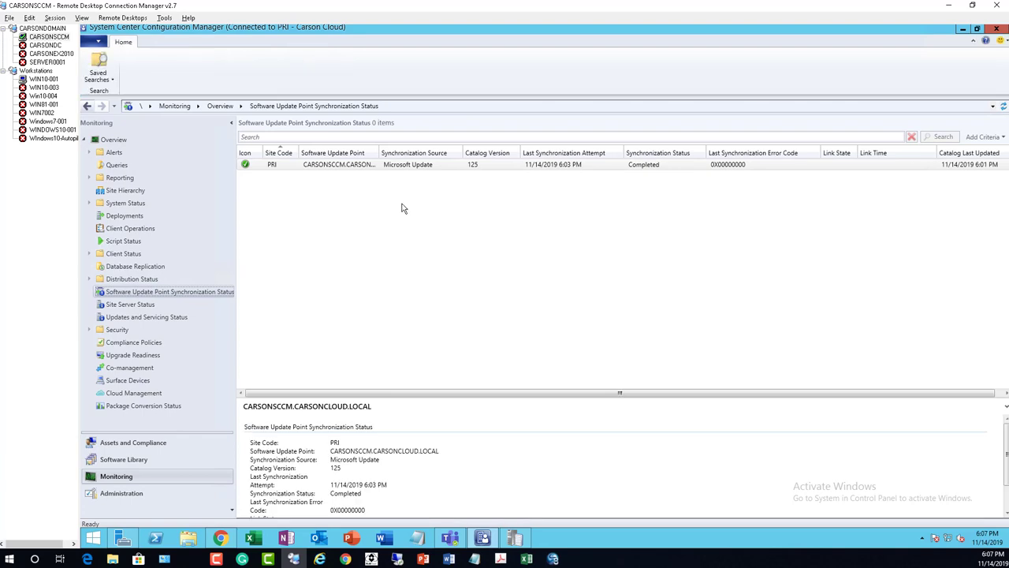
{"action": "left_click", "coordinate": [1003, 107]}
{"action": "left_click", "coordinate": [188, 329]}
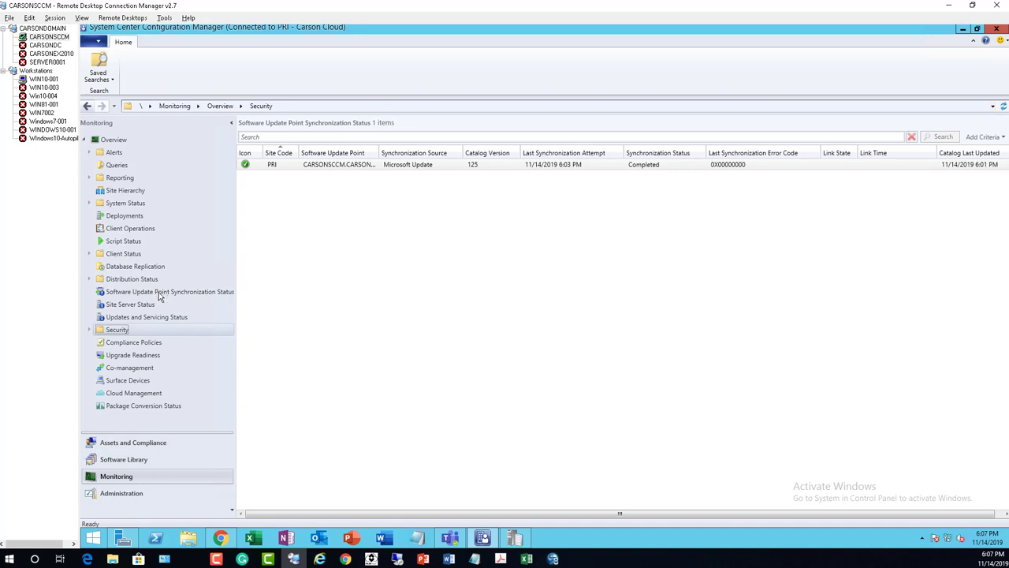
{"action": "left_click", "coordinate": [183, 293]}
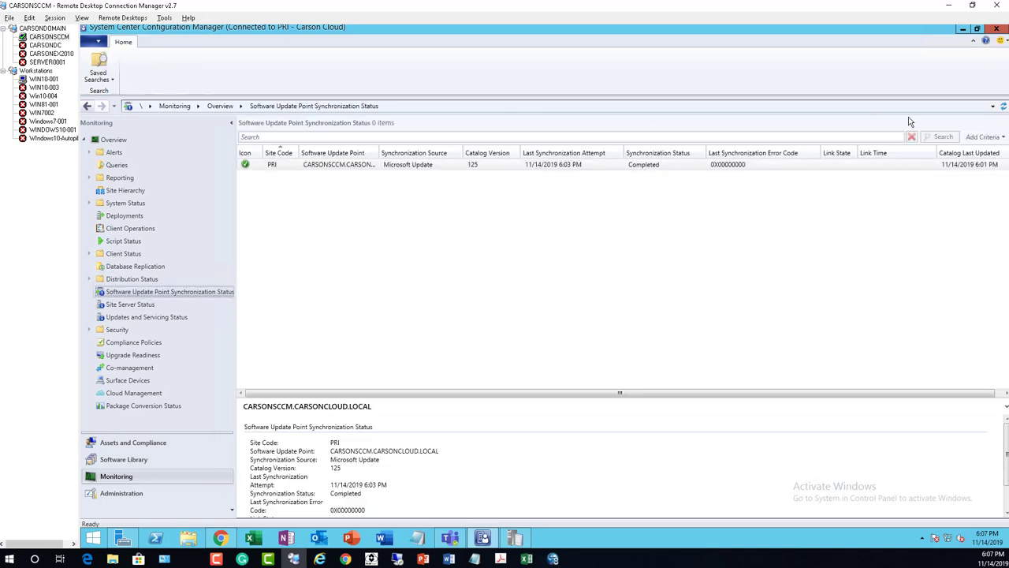
{"action": "left_click", "coordinate": [1002, 108]}
{"action": "left_click", "coordinate": [186, 279]}
{"action": "left_click", "coordinate": [179, 292]}
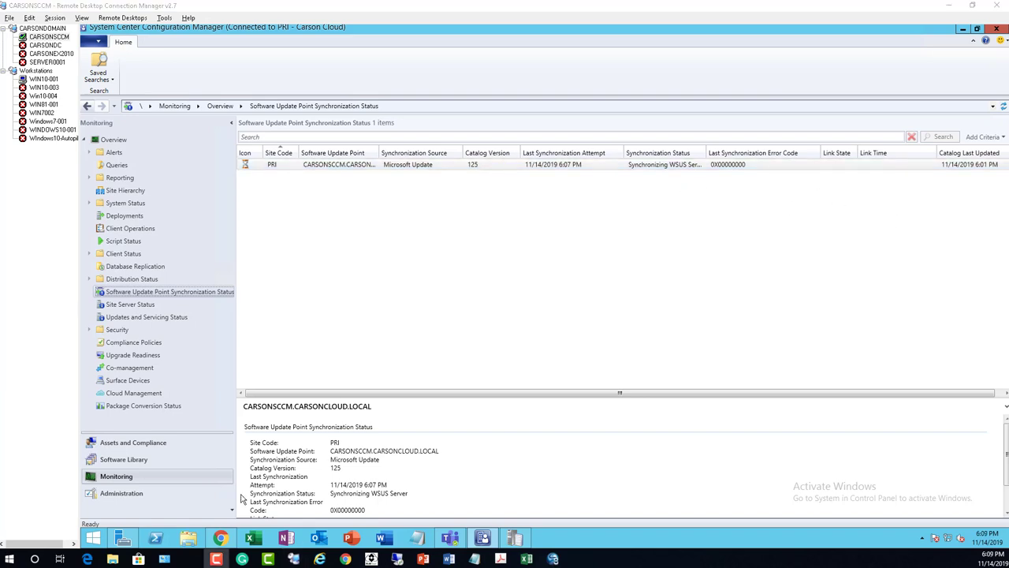
Open the wsyncmgr.log file from the D:\SCCM\Logs folder
{"action": "left_click", "coordinate": [194, 543]}
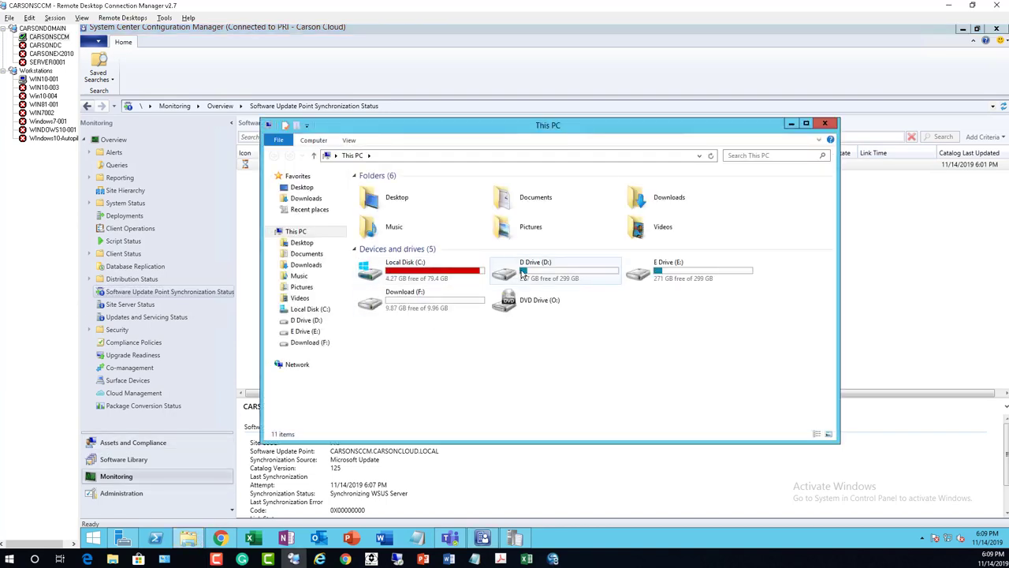
{"action": "left_click", "coordinate": [523, 273]}
{"action": "double_click", "coordinate": [523, 273]}
{"action": "double_click", "coordinate": [386, 249]}
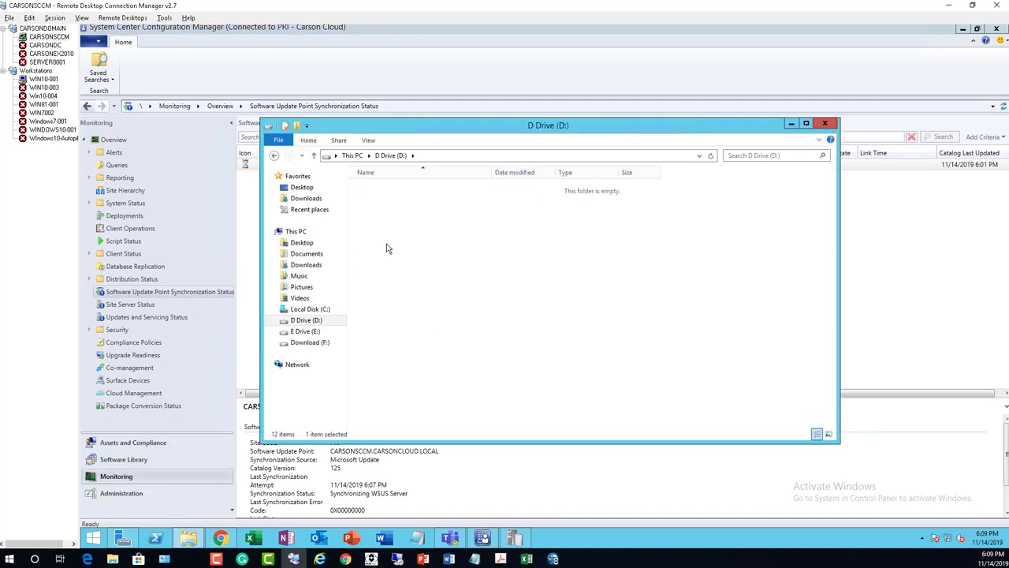
{"action": "scroll", "coordinate": [394, 390], "scroll_direction": "down", "scroll_amount": 3}
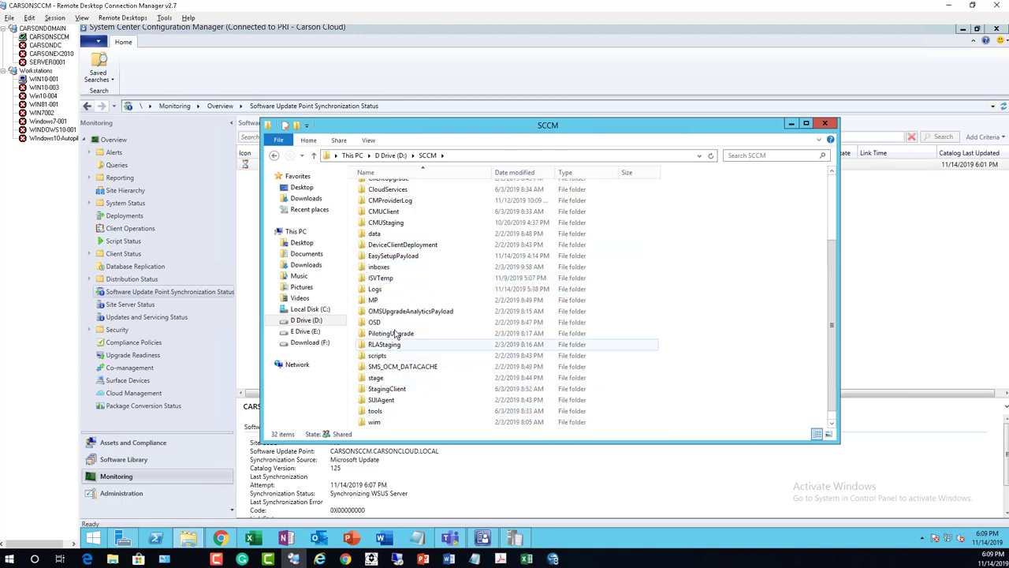
{"action": "scroll", "coordinate": [402, 347], "scroll_direction": "up", "scroll_amount": 3}
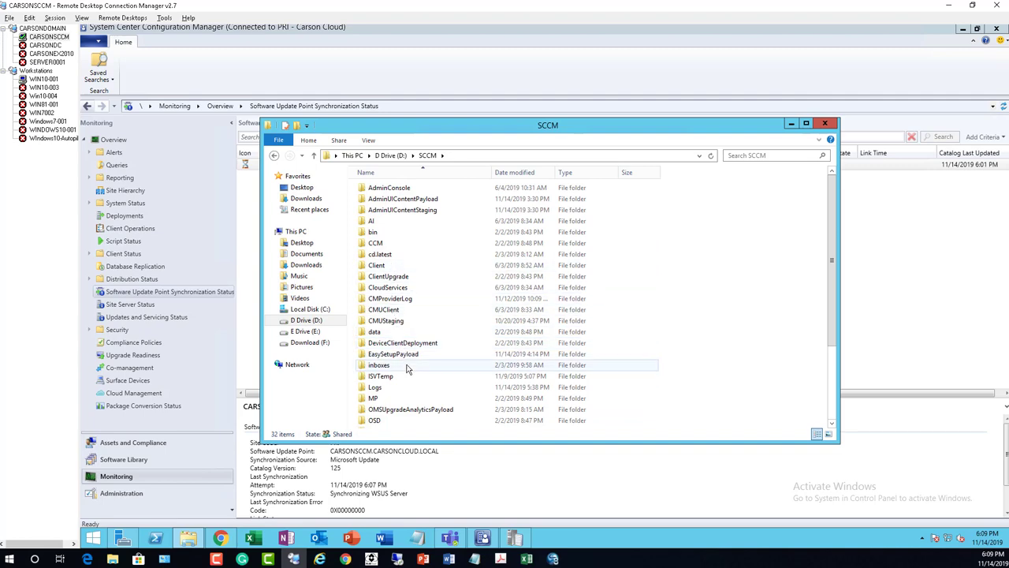
{"action": "left_click", "coordinate": [375, 389]}
{"action": "double_click", "coordinate": [376, 389]}
{"action": "left_click", "coordinate": [398, 355]}
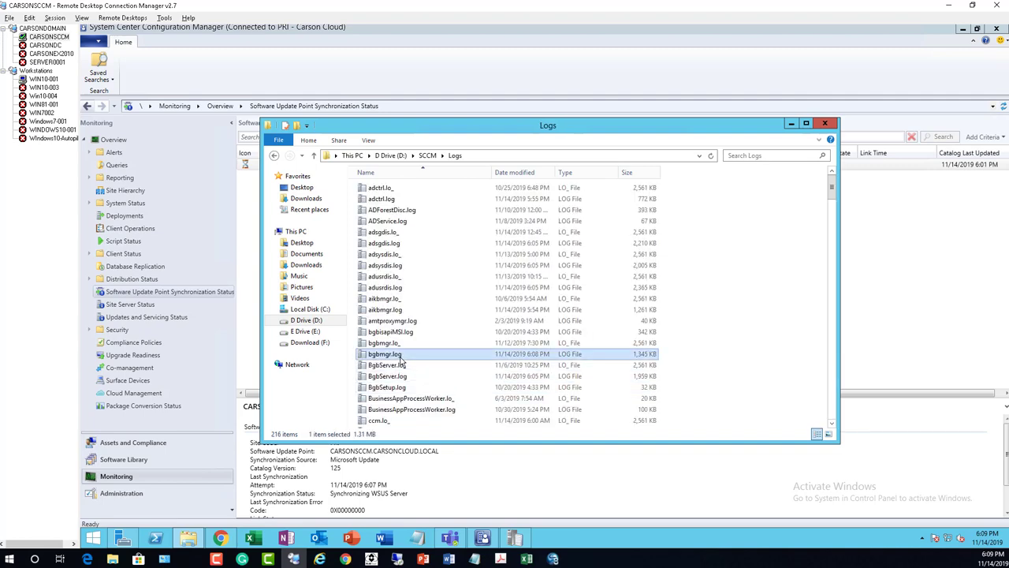
{"action": "key", "text": "w"}
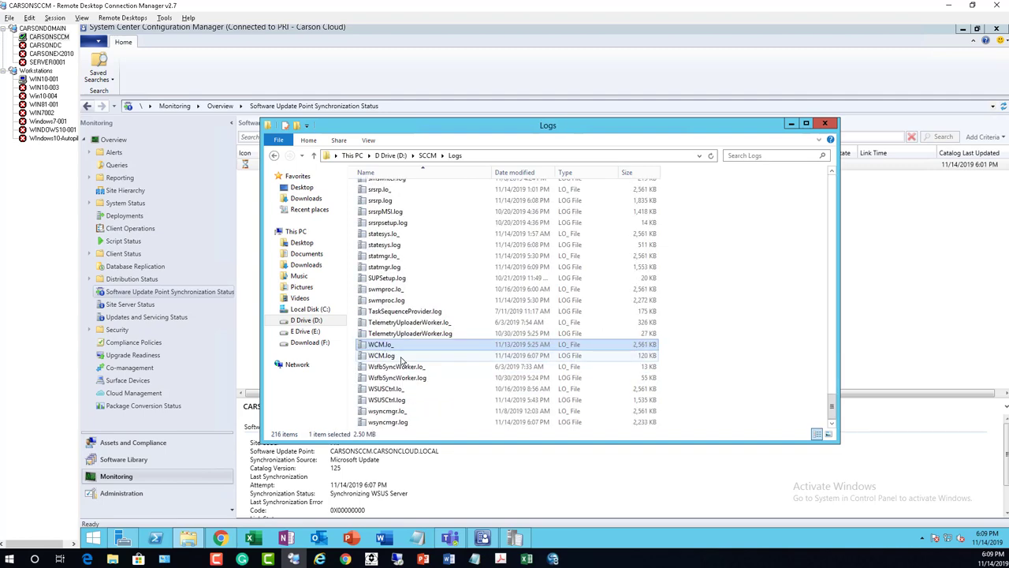
{"action": "double_click", "coordinate": [388, 422]}
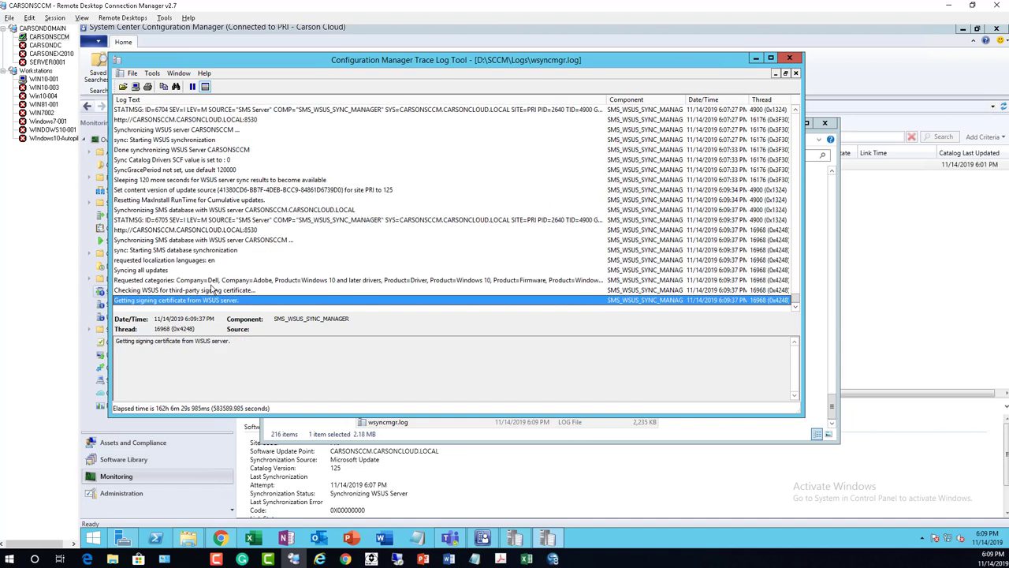
Examine the latest certificate and category synchronization entries in wsyncmgr.log, then reload the PRI site's synchronization status
{"action": "scroll", "coordinate": [285, 228], "scroll_direction": "up", "scroll_amount": 3}
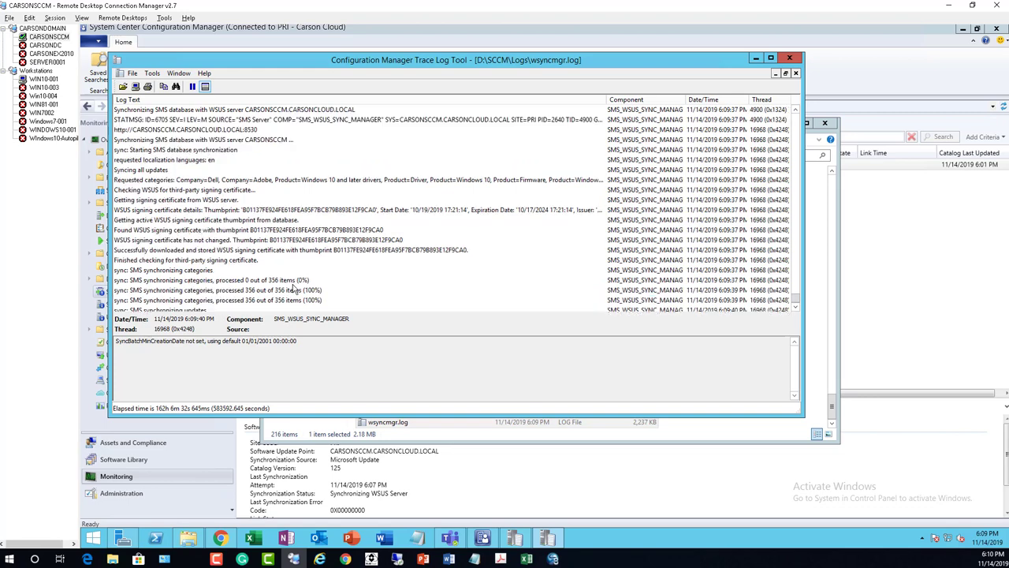
{"action": "left_click", "coordinate": [261, 260]}
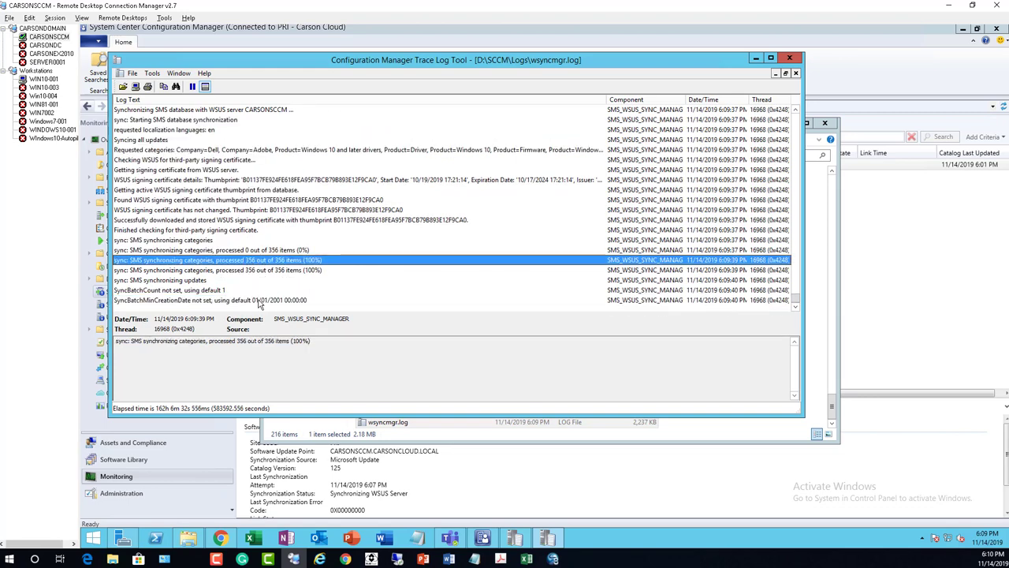
{"action": "left_click", "coordinate": [261, 300]}
{"action": "left_click", "coordinate": [755, 59]}
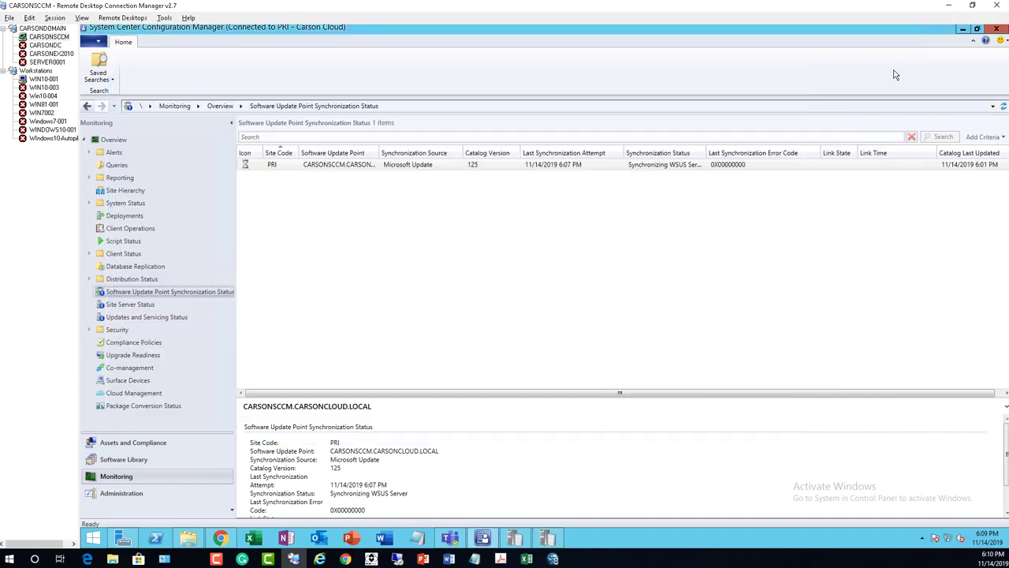
{"action": "left_click", "coordinate": [1002, 106]}
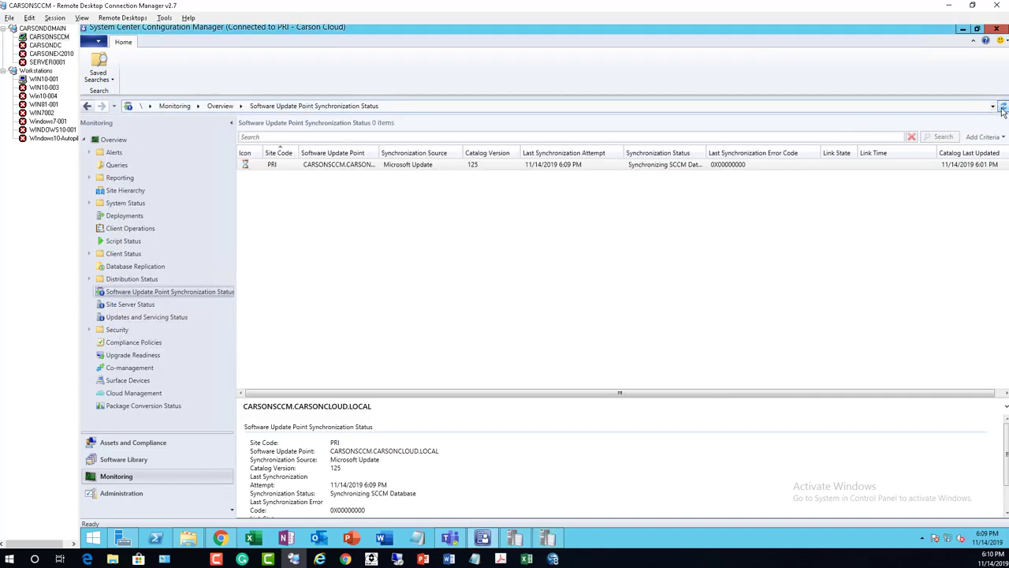
Examine the Adobe Acrobat Reader DC update entries in wsyncmgr.log through to the cleanup, then reload the synchronization status again
{"action": "left_click", "coordinate": [547, 537]}
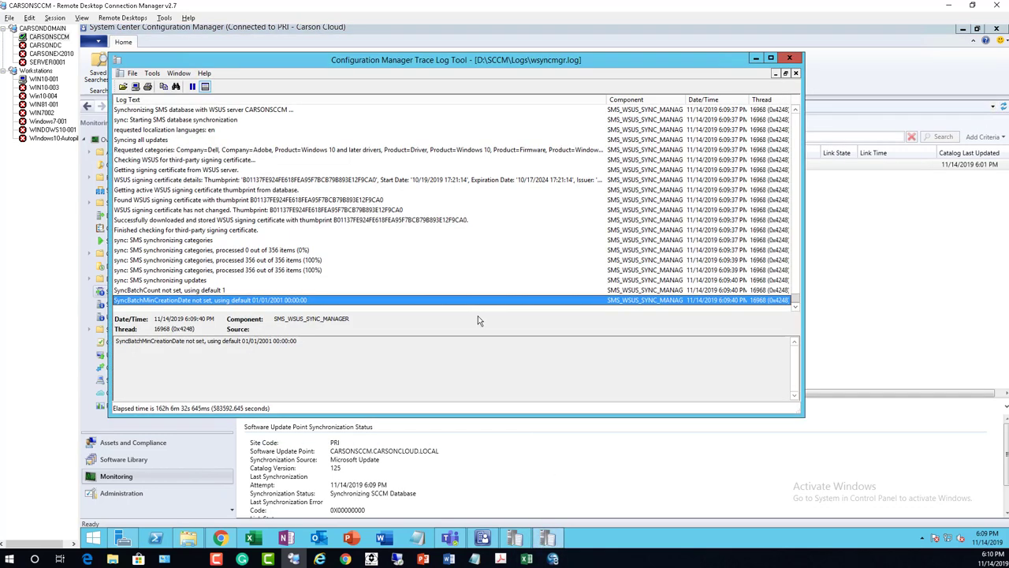
{"action": "left_click", "coordinate": [307, 284]}
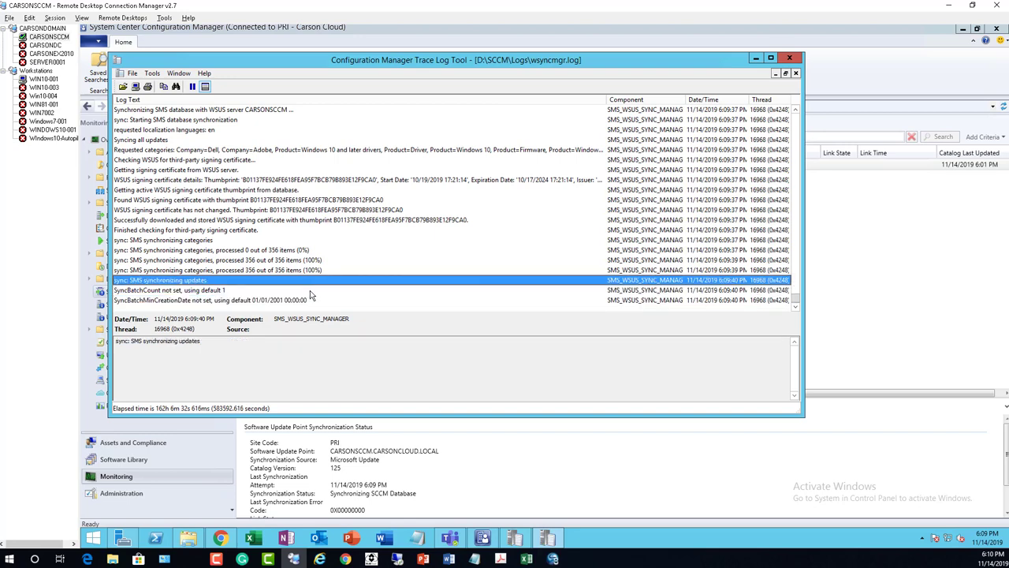
{"action": "left_click", "coordinate": [199, 221]}
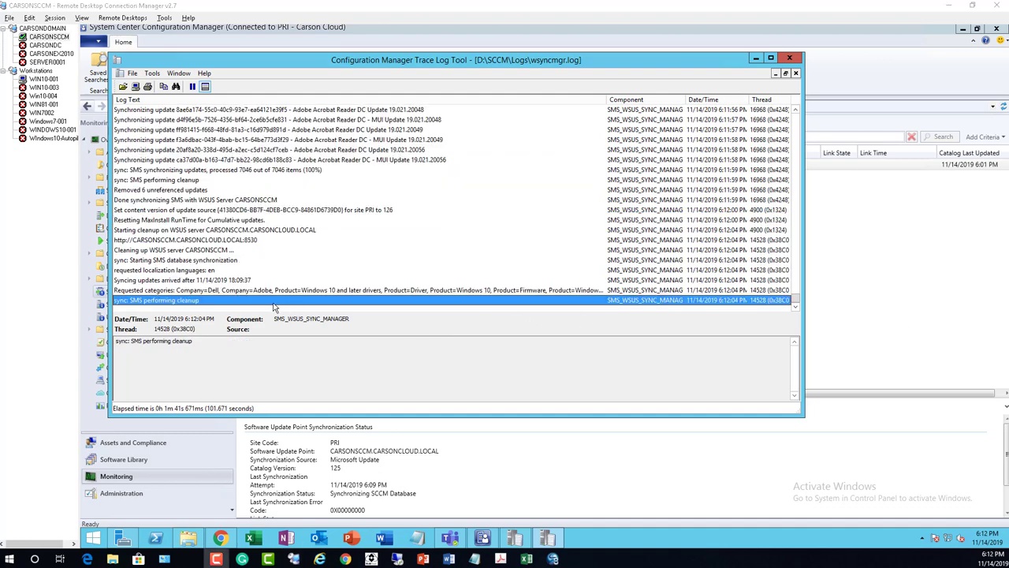
{"action": "scroll", "coordinate": [347, 193], "scroll_direction": "up", "scroll_amount": 10}
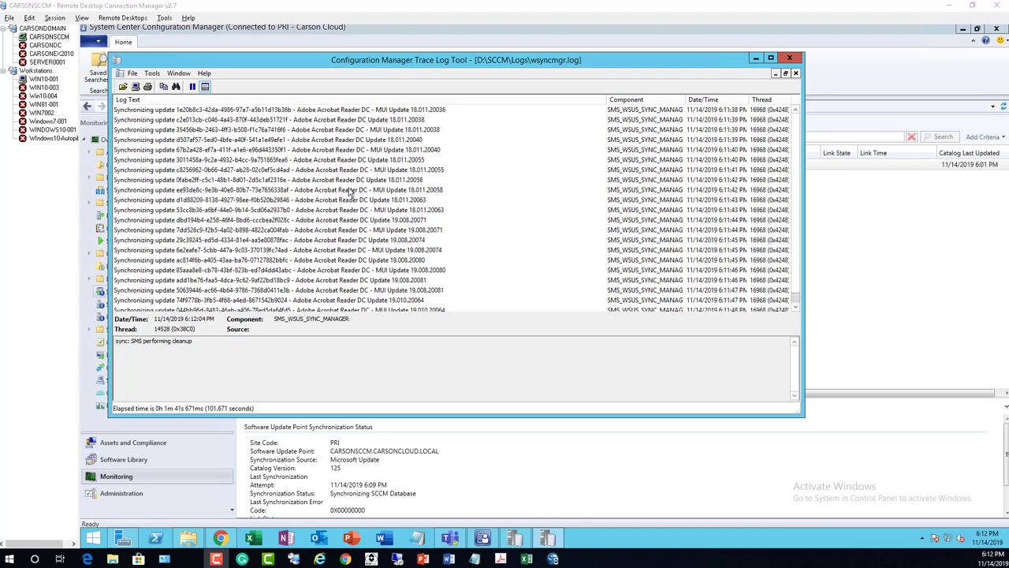
{"action": "scroll", "coordinate": [375, 186], "scroll_direction": "up", "scroll_amount": 10}
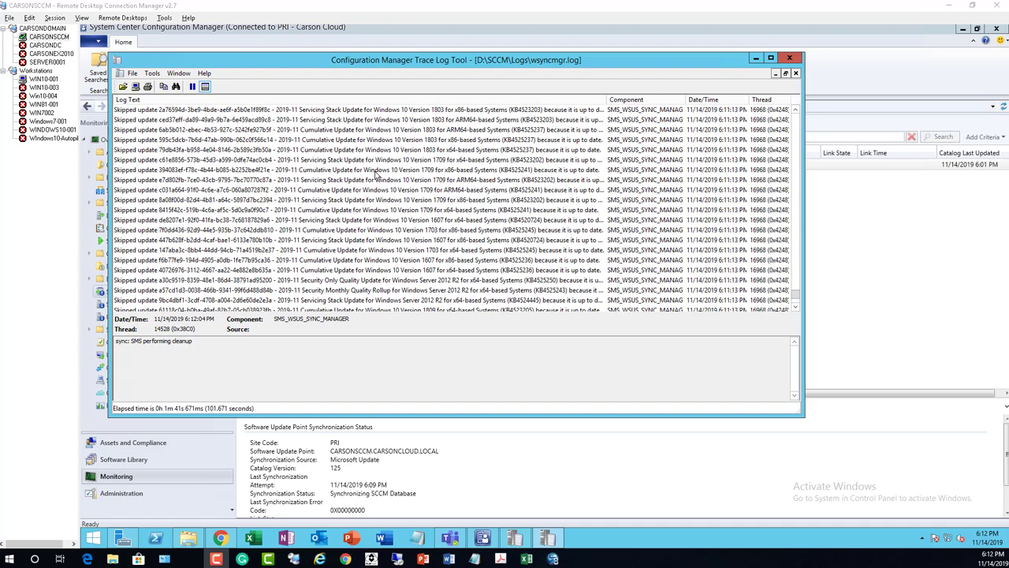
{"action": "left_click", "coordinate": [376, 172]}
{"action": "scroll", "coordinate": [375, 189], "scroll_direction": "down", "scroll_amount": 8}
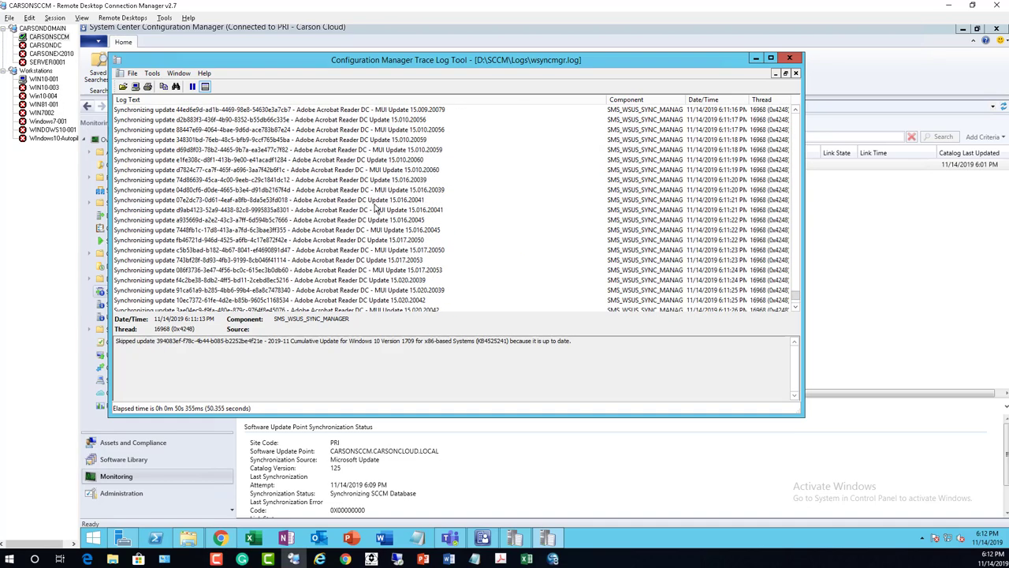
{"action": "left_click", "coordinate": [376, 201]}
{"action": "scroll", "coordinate": [376, 207], "scroll_direction": "down", "scroll_amount": 15}
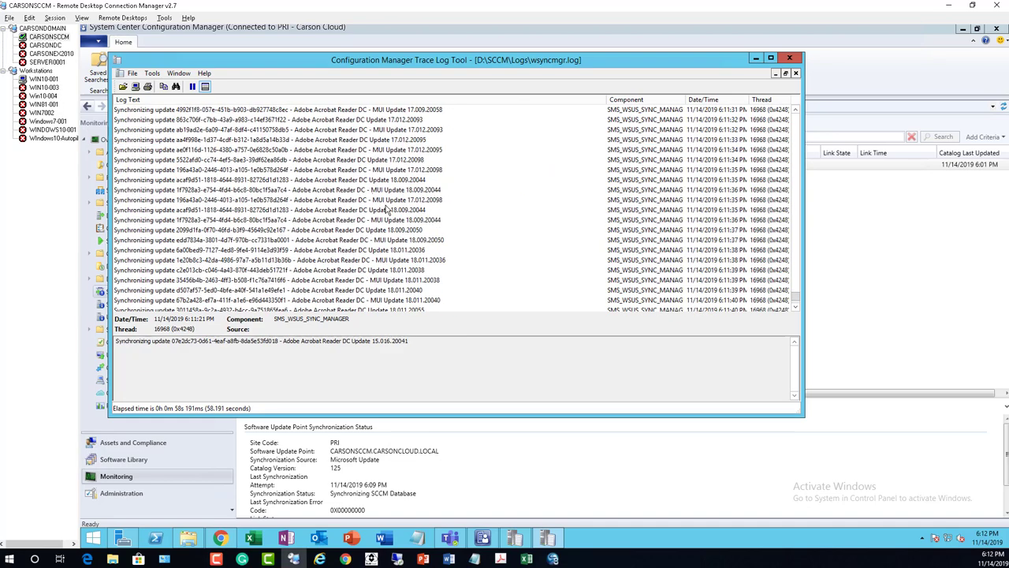
{"action": "left_click", "coordinate": [227, 298]}
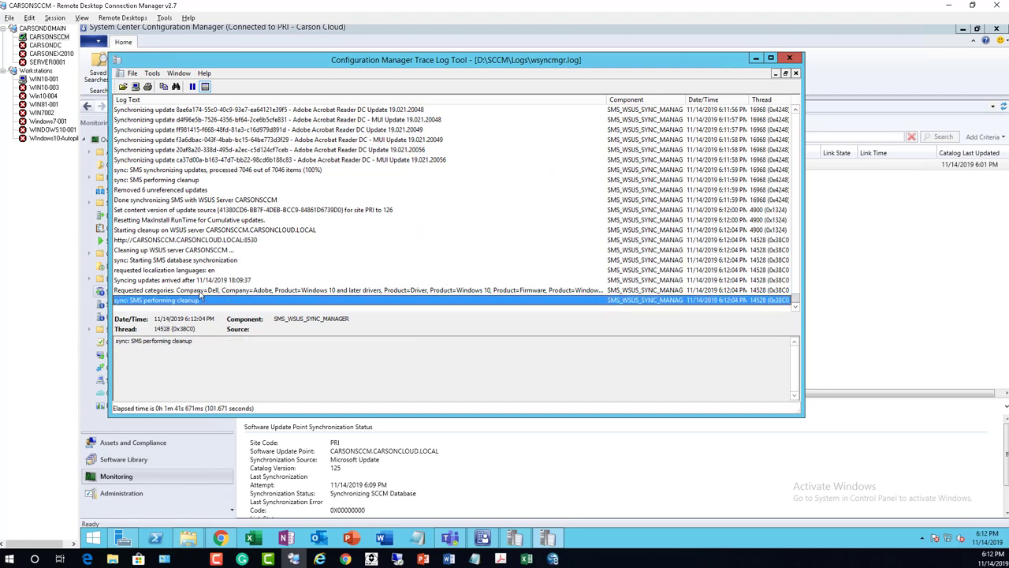
{"action": "left_click", "coordinate": [879, 169]}
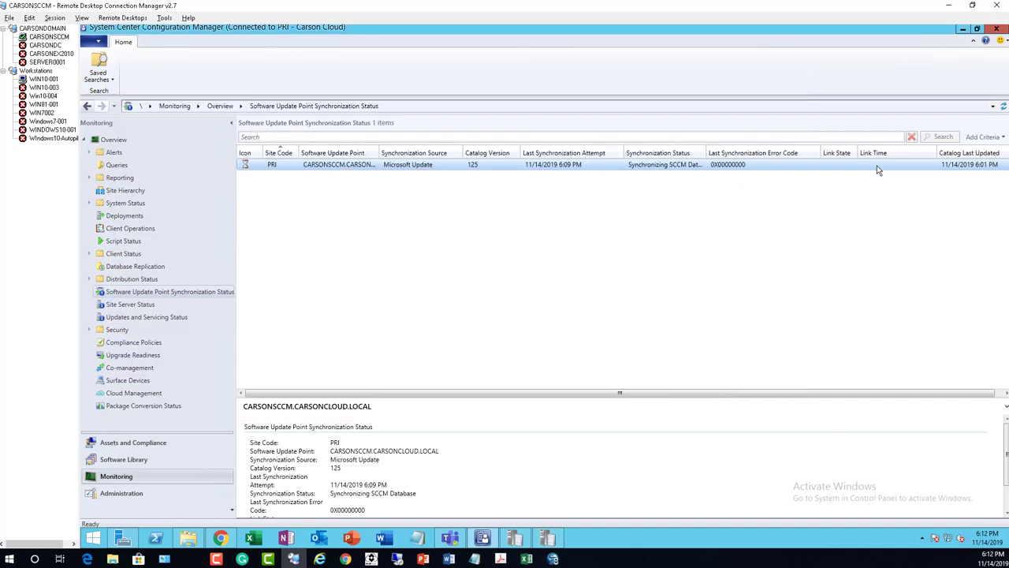
{"action": "left_click", "coordinate": [1002, 108]}
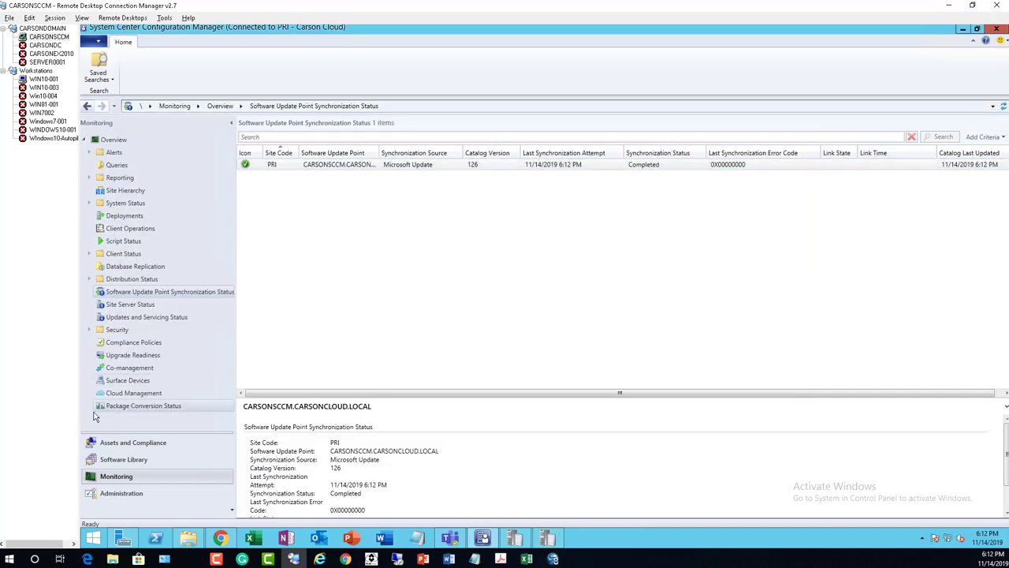
Search All Software Updates in the Software Library for "Adobe acrobat"
{"action": "left_click", "coordinate": [144, 461]}
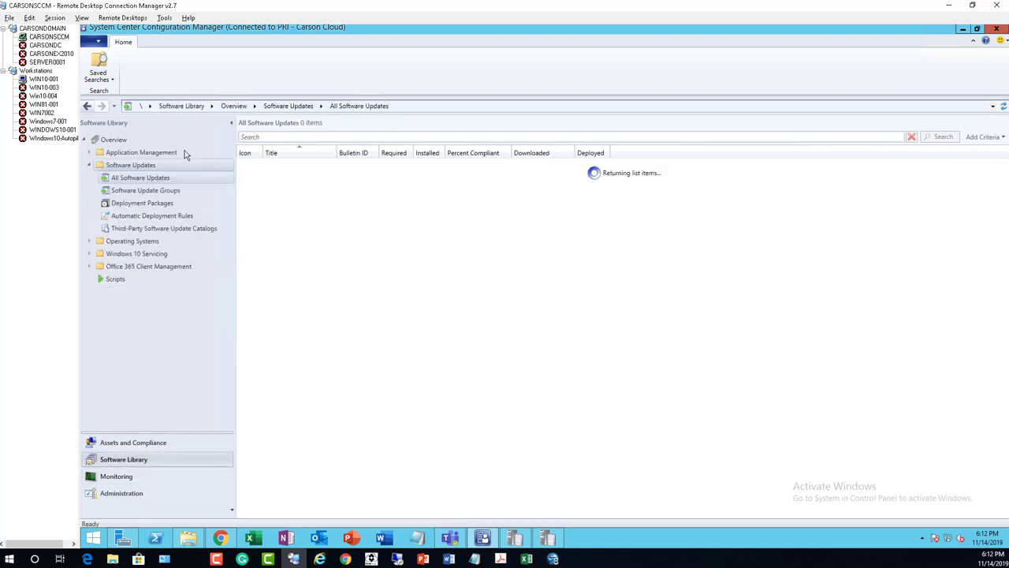
{"action": "left_click", "coordinate": [272, 136]}
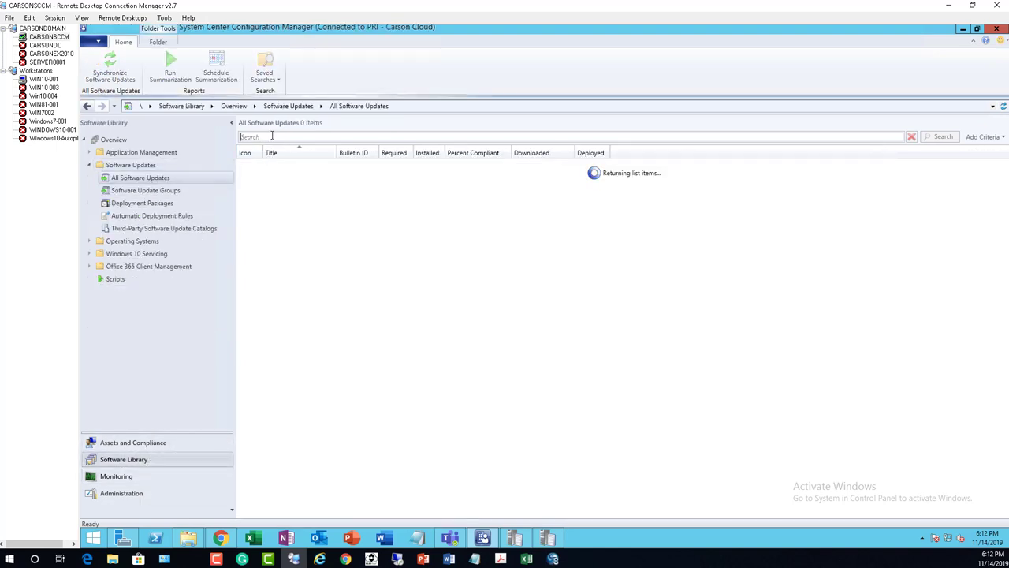
{"action": "type", "text": "Adobe acroba"}
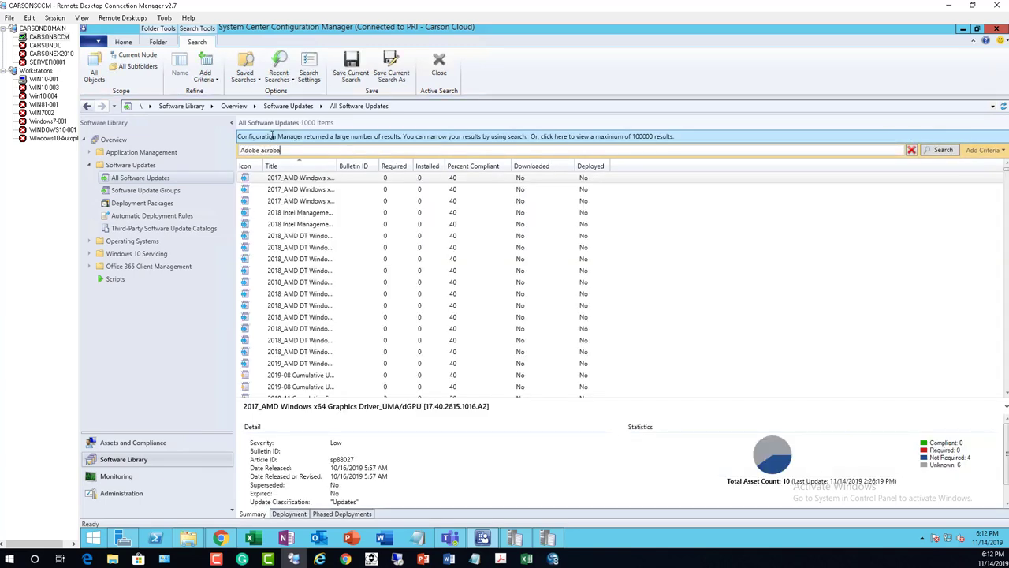
{"action": "type", "text": "t"}
{"action": "key", "text": "Return"}
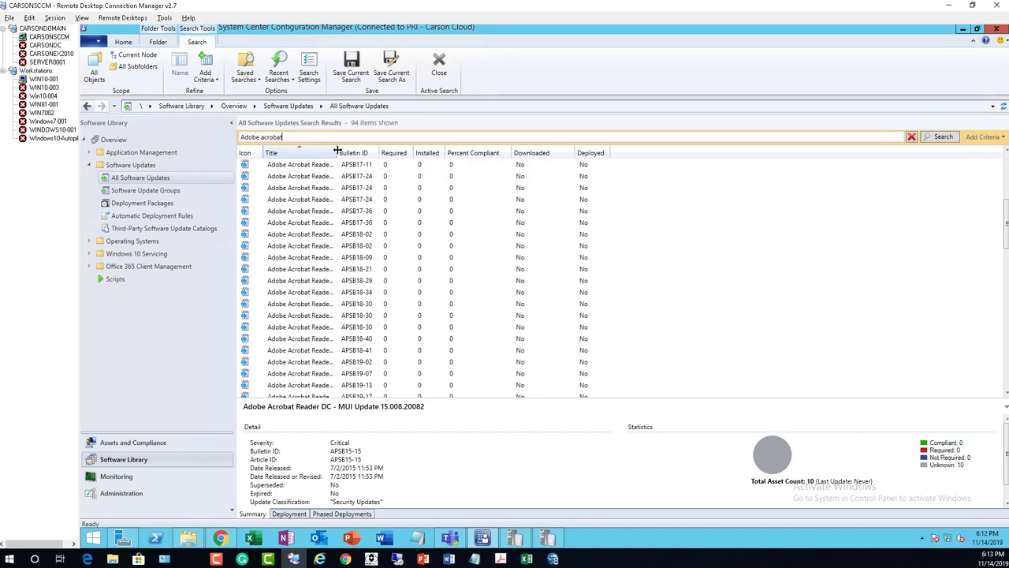
Widen the Title column of the search results and look through the Adobe Acrobat Reader DC updates
{"action": "left_click_drag", "start_coordinate": [340, 153], "coordinate": [564, 153]}
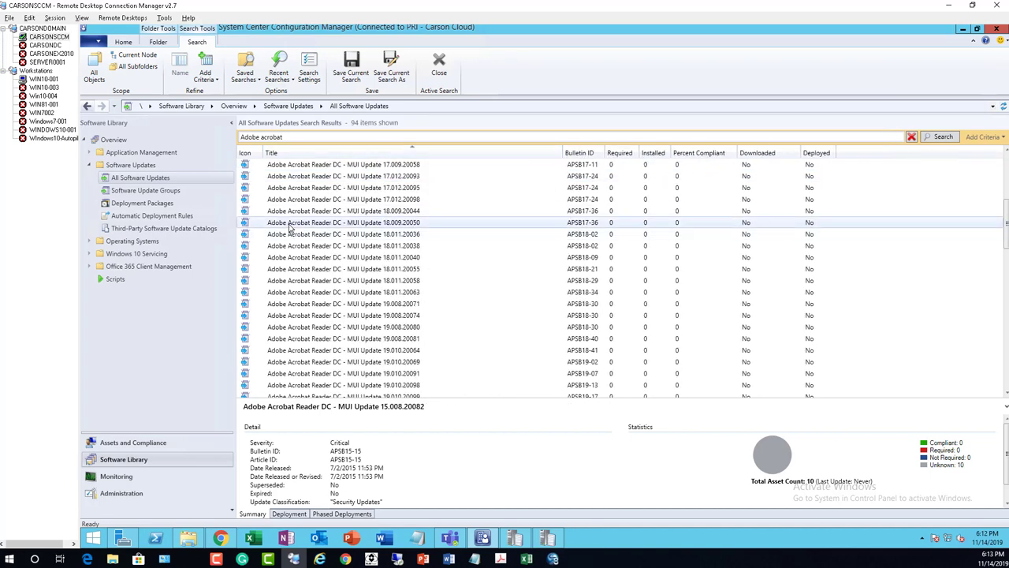
{"action": "scroll", "coordinate": [319, 237], "scroll_direction": "down", "scroll_amount": 10}
{"action": "scroll", "coordinate": [331, 240], "scroll_direction": "down", "scroll_amount": 7}
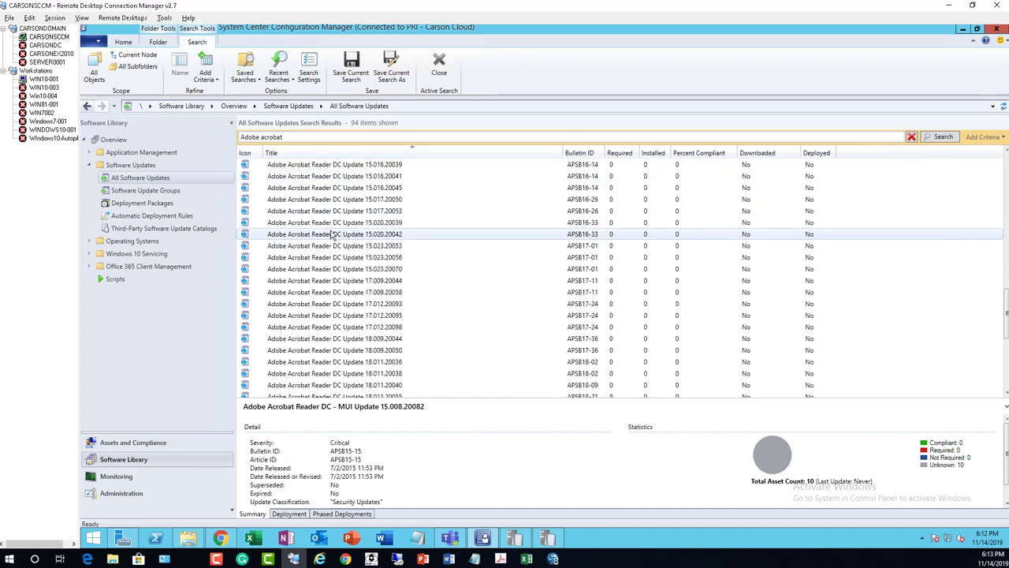
{"action": "scroll", "coordinate": [374, 244], "scroll_direction": "up", "scroll_amount": 15}
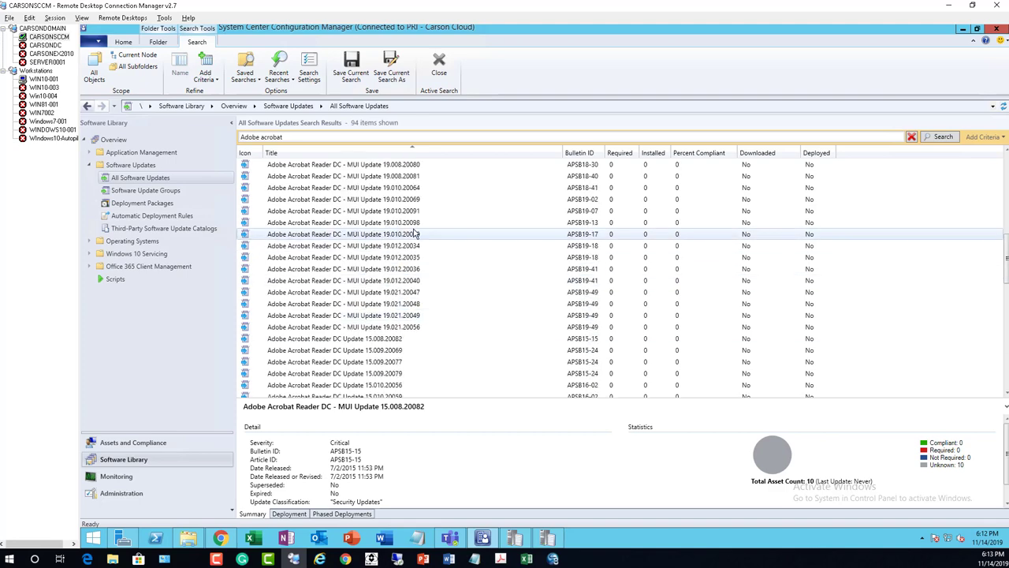
{"action": "scroll", "coordinate": [415, 222], "scroll_direction": "up", "scroll_amount": 2}
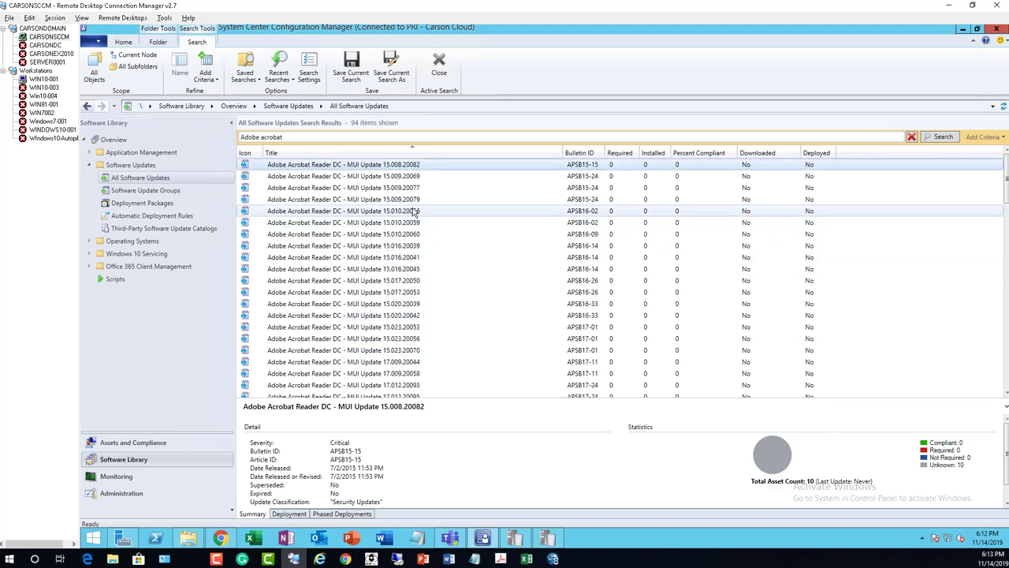
Sort the Adobe Acrobat Reader DC search results by title in descending order and return to the beginning of the list
{"action": "right_click", "coordinate": [445, 185]}
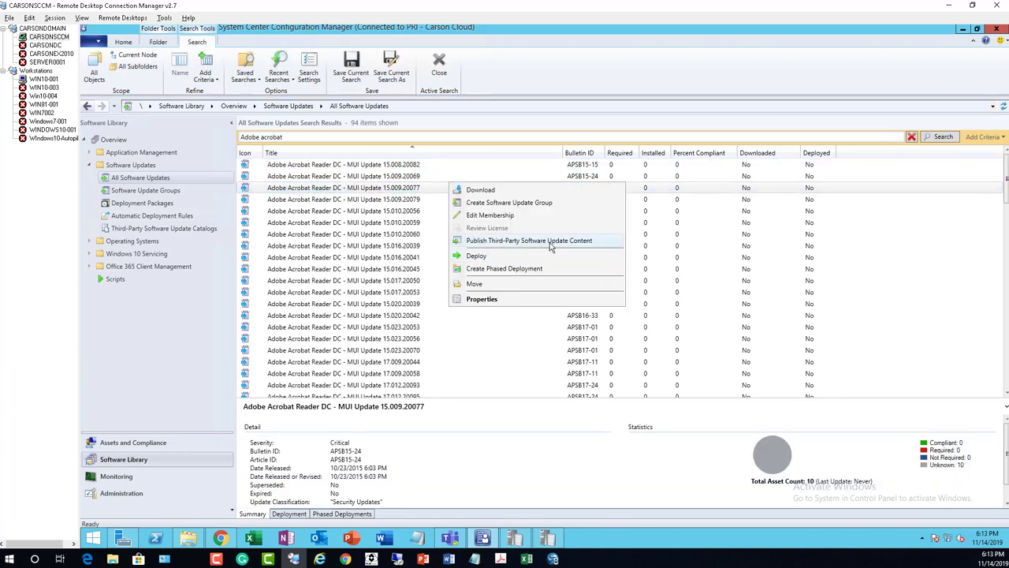
{"action": "left_click", "coordinate": [379, 202]}
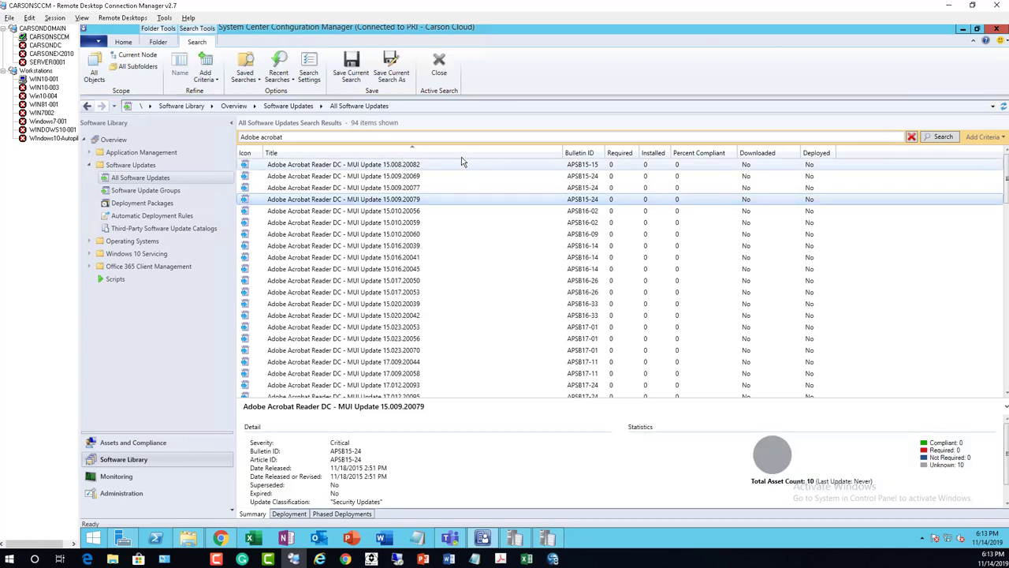
{"action": "left_click", "coordinate": [460, 156]}
{"action": "scroll", "coordinate": [473, 205], "scroll_direction": "up", "scroll_amount": 5}
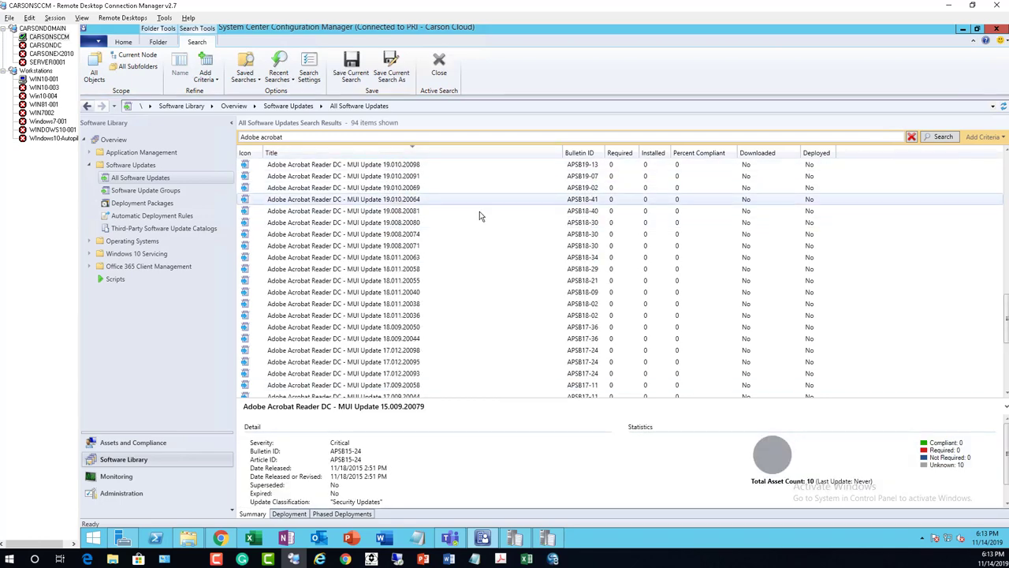
{"action": "scroll", "coordinate": [563, 227], "scroll_direction": "up", "scroll_amount": 3}
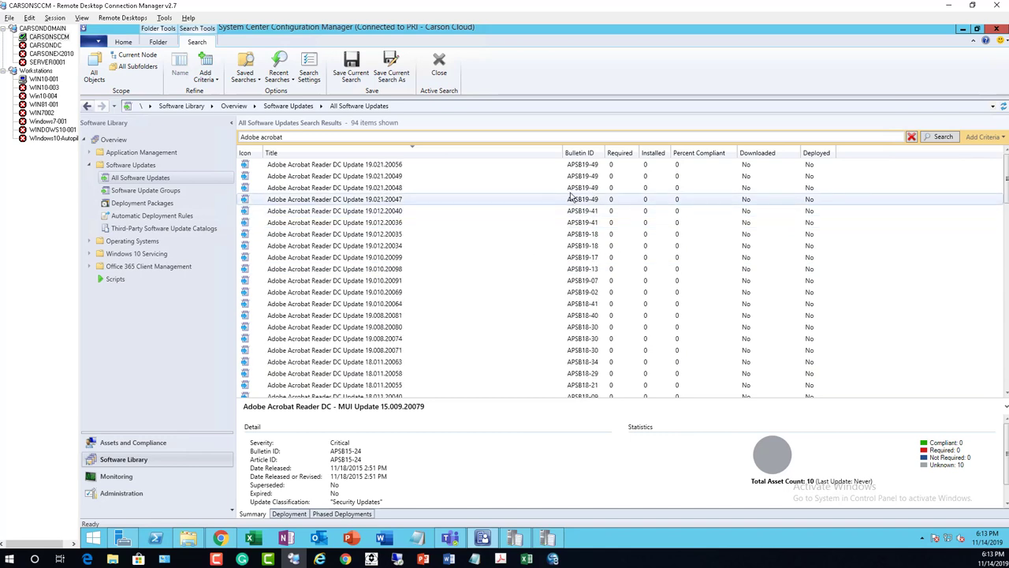
Publish the third-party software update content for Adobe Acrobat Reader DC Update 19.021.20056 and dismiss the notice
{"action": "left_click", "coordinate": [414, 166]}
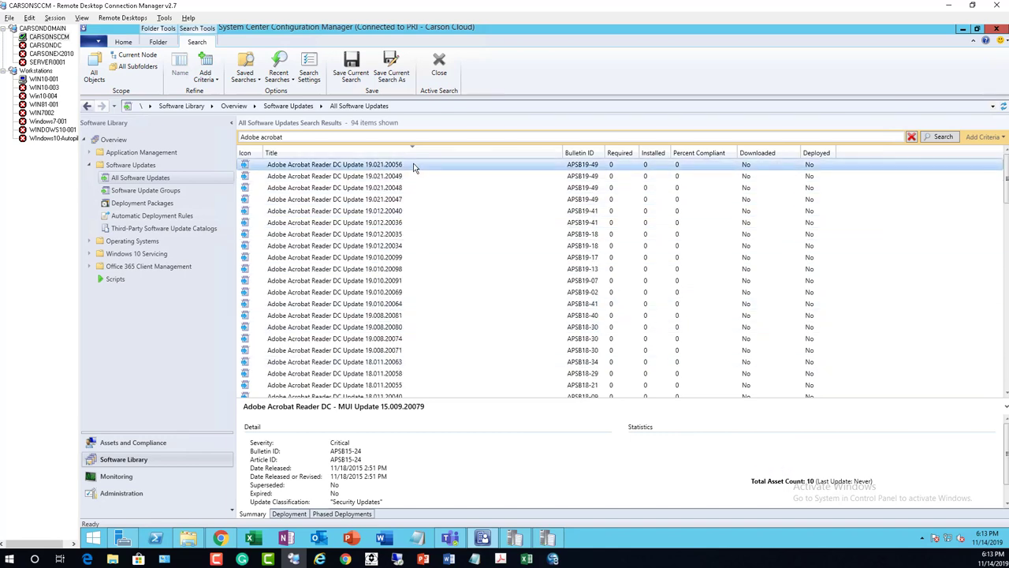
{"action": "right_click", "coordinate": [364, 168]}
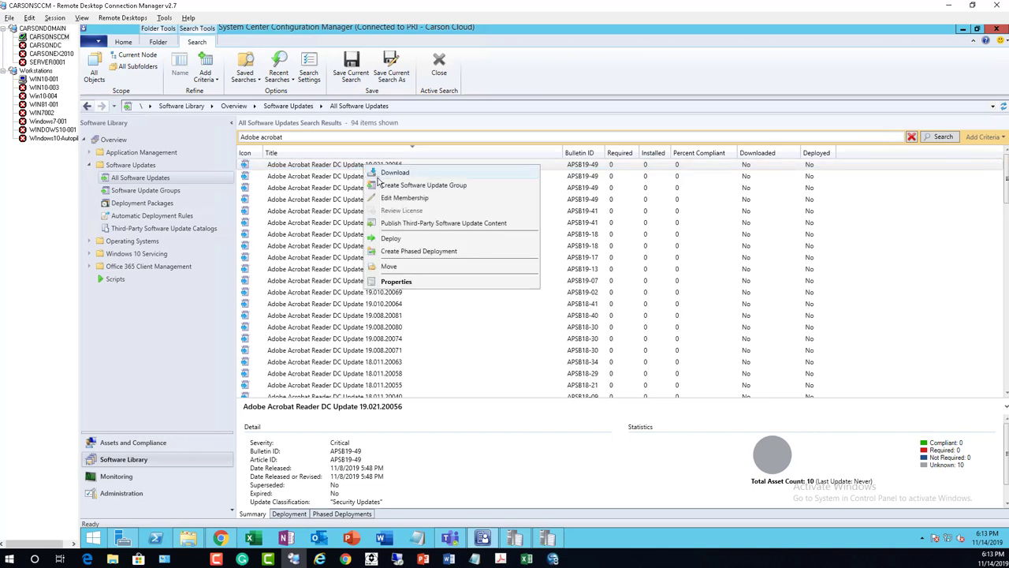
{"action": "left_click", "coordinate": [429, 223]}
{"action": "left_click", "coordinate": [640, 333]}
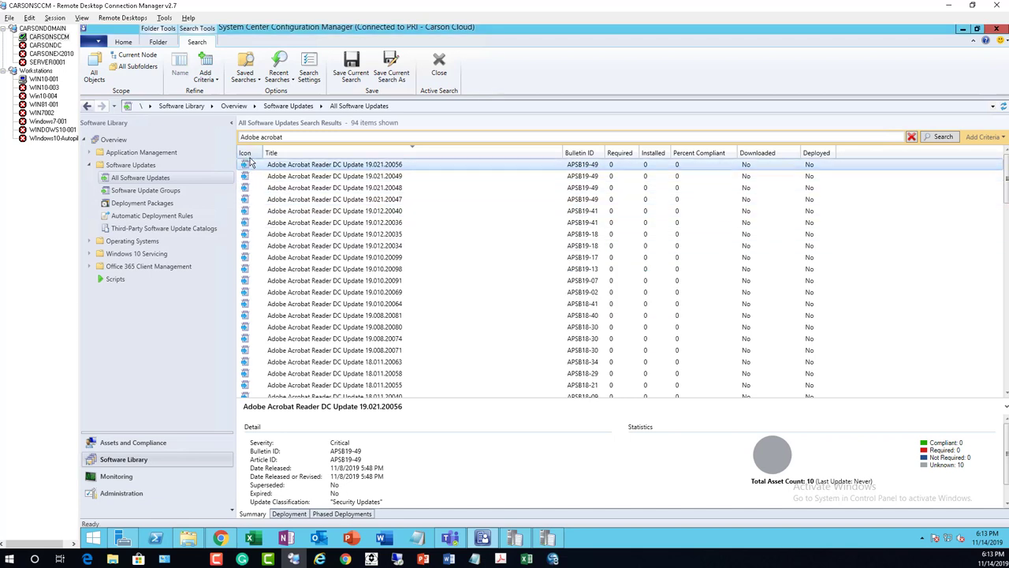
Rerun the "Adobe acrobat" search, look through the results, and check the publishing activity in SMS_ISVUPDATES_SYNCAGENT.log
{"action": "left_click", "coordinate": [938, 138]}
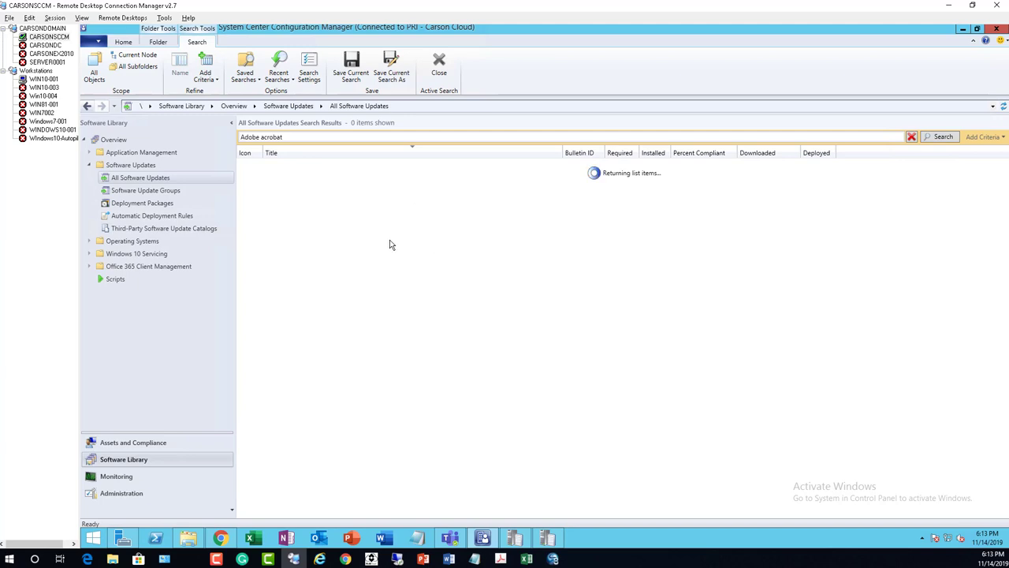
{"action": "scroll", "coordinate": [398, 248], "scroll_direction": "down", "scroll_amount": 20}
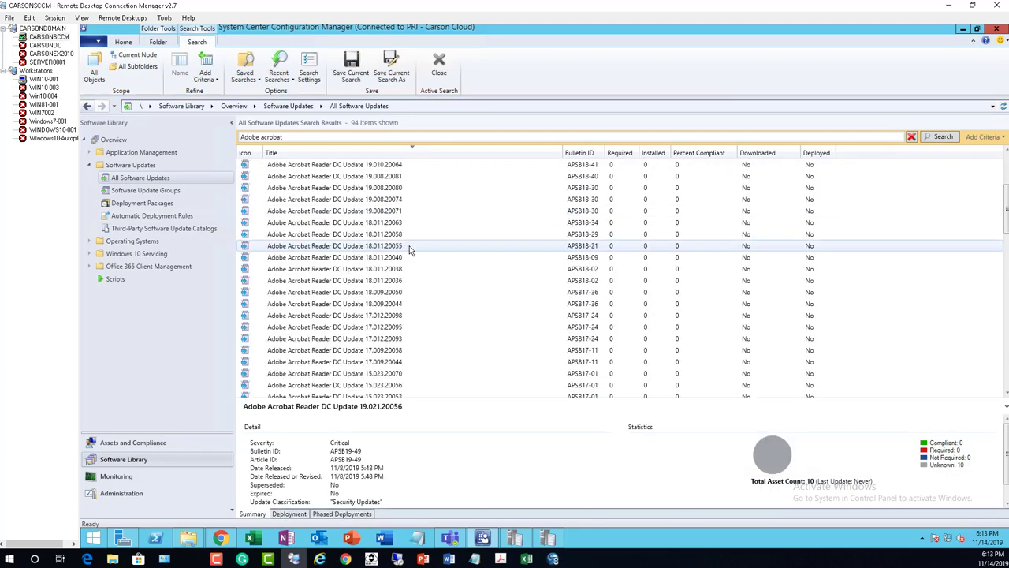
{"action": "scroll", "coordinate": [418, 254], "scroll_direction": "down", "scroll_amount": 2}
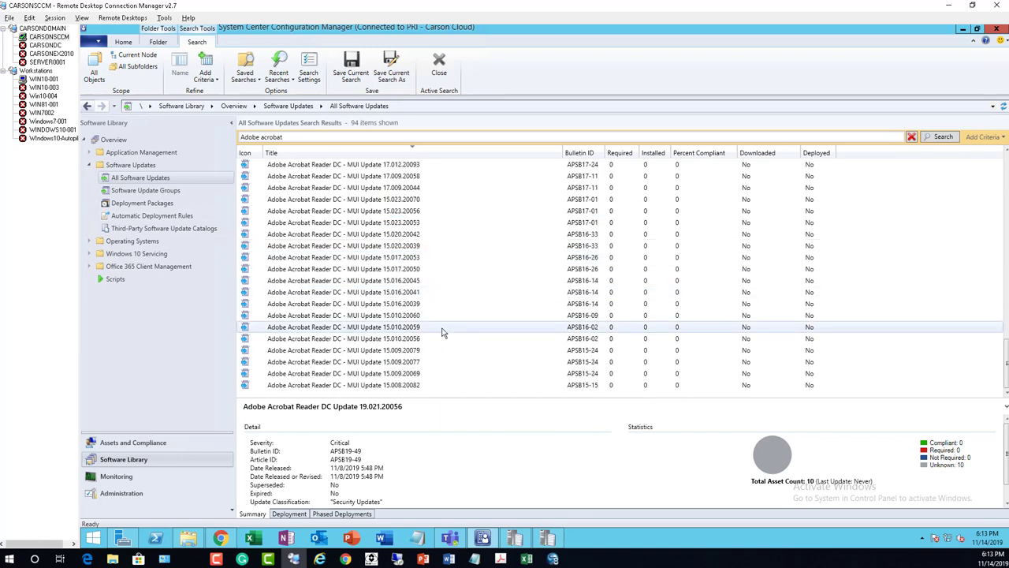
{"action": "scroll", "coordinate": [446, 323], "scroll_direction": "up", "scroll_amount": 12}
{"action": "left_click", "coordinate": [514, 538]}
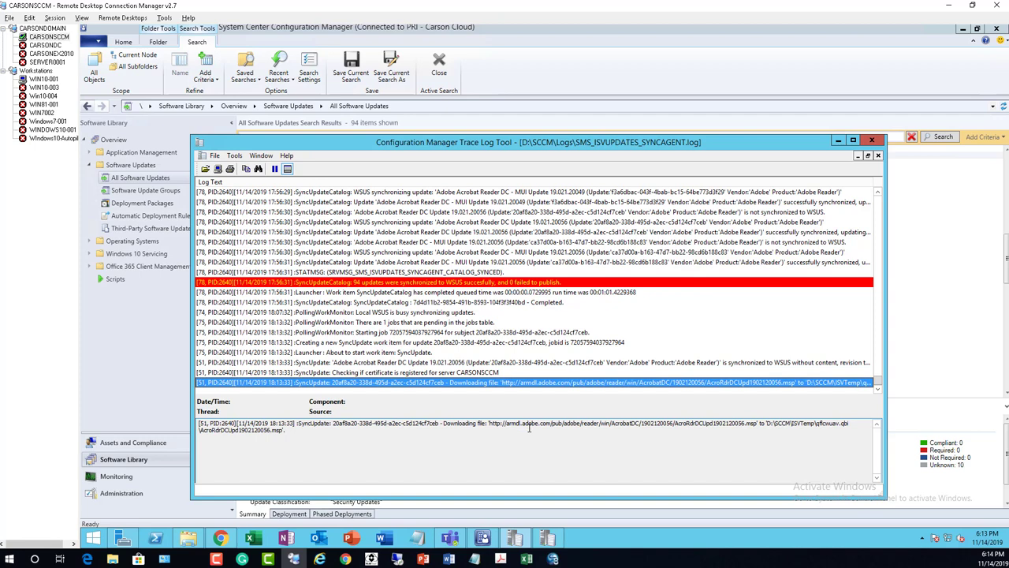
{"action": "left_click", "coordinate": [838, 141]}
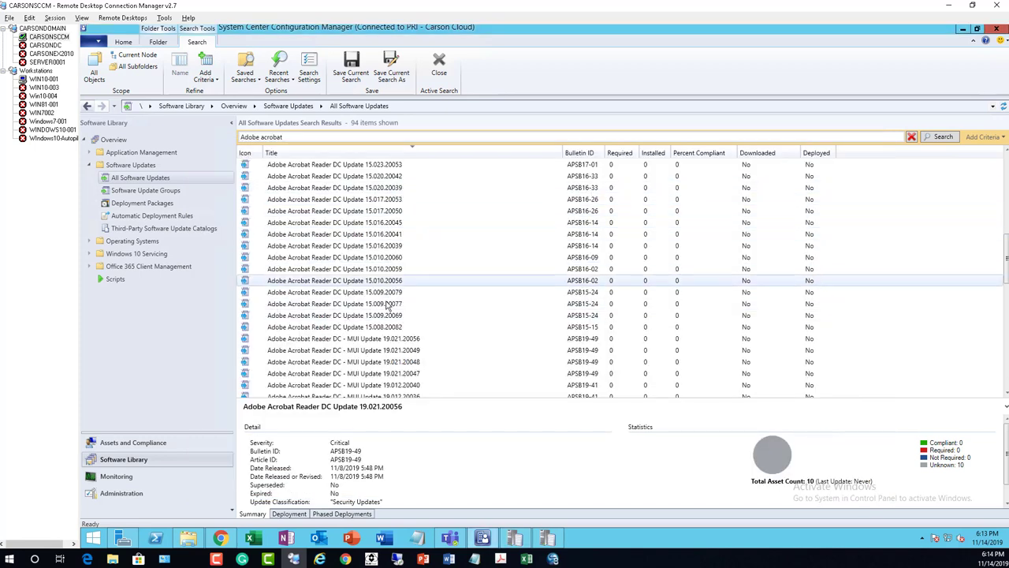
Find Adobe Acrobat Reader DC - MUI Update 19.021.20056 in the results and publish its third-party software update content
{"action": "scroll", "coordinate": [410, 252], "scroll_direction": "up", "scroll_amount": 10}
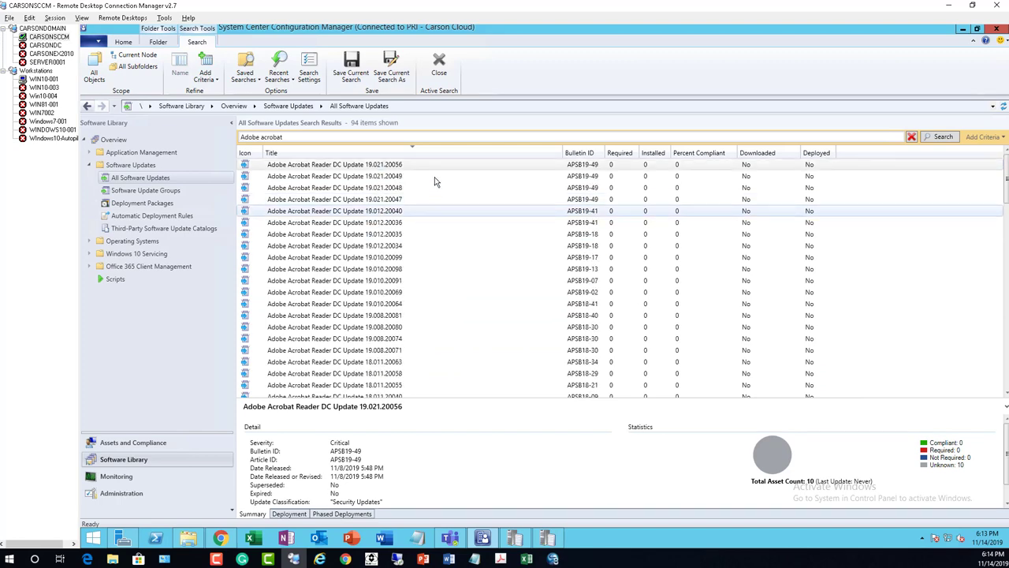
{"action": "scroll", "coordinate": [429, 197], "scroll_direction": "down", "scroll_amount": 13}
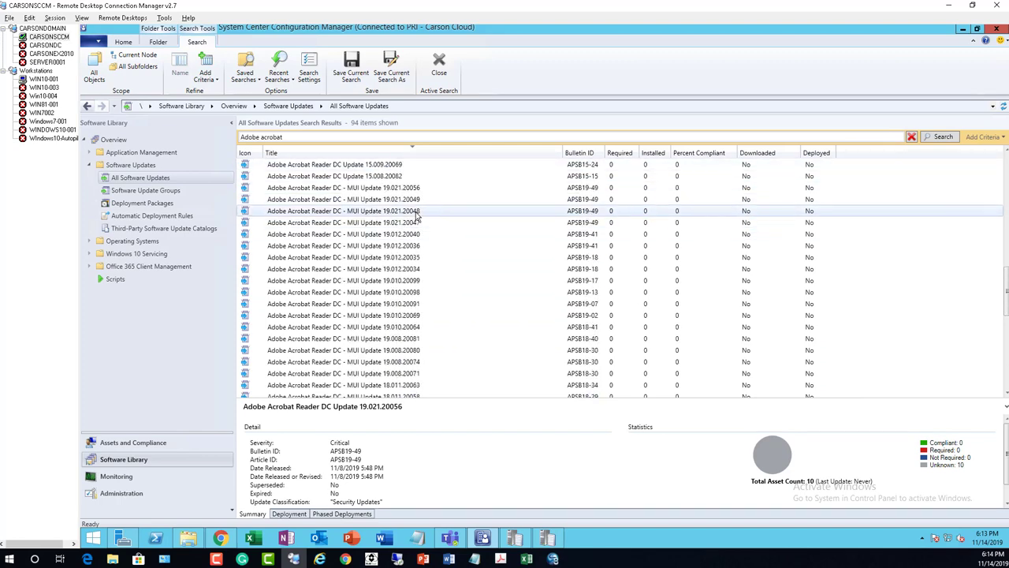
{"action": "scroll", "coordinate": [413, 225], "scroll_direction": "down", "scroll_amount": 10}
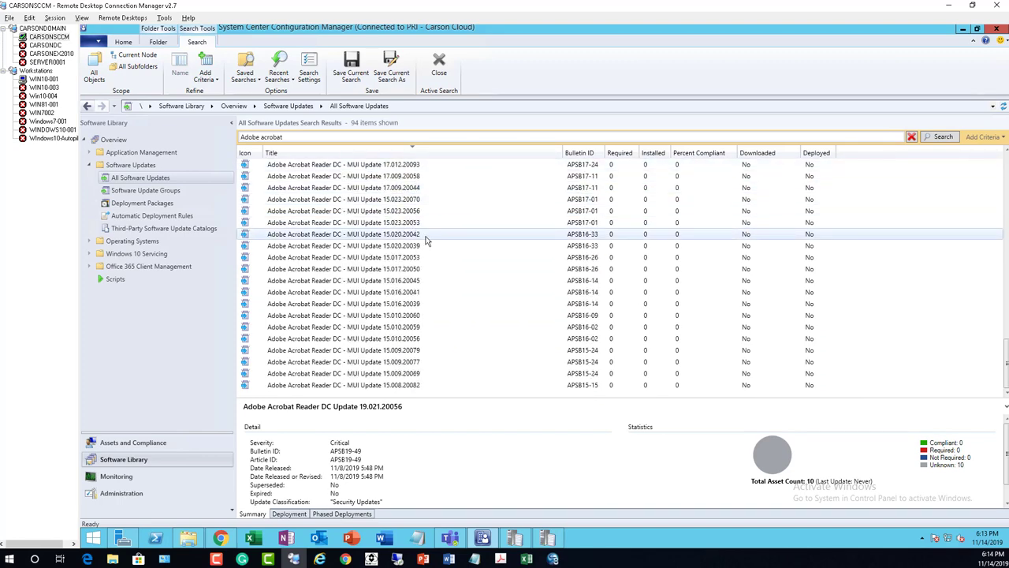
{"action": "scroll", "coordinate": [437, 232], "scroll_direction": "up", "scroll_amount": 20}
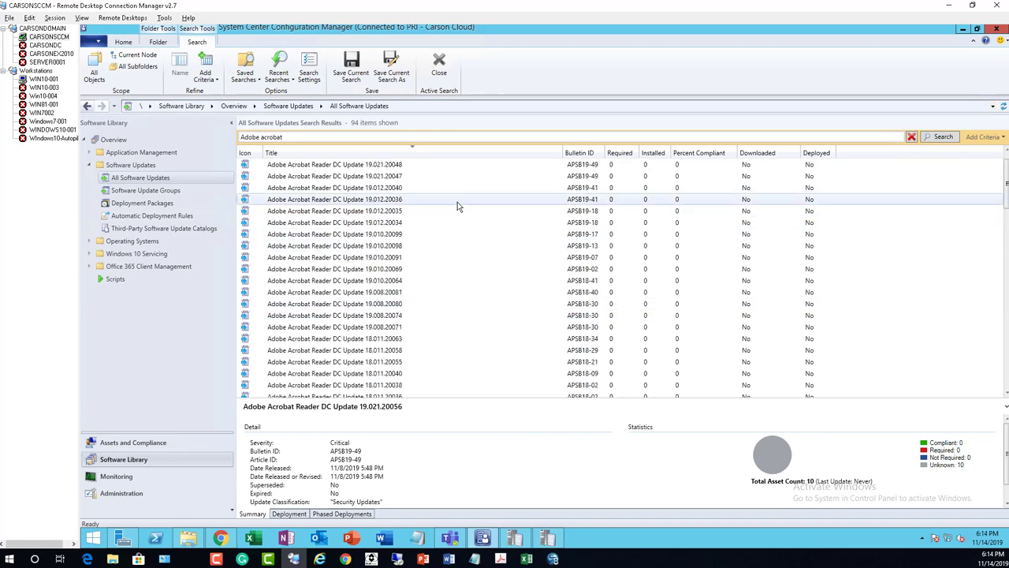
{"action": "scroll", "coordinate": [469, 213], "scroll_direction": "down", "scroll_amount": 6}
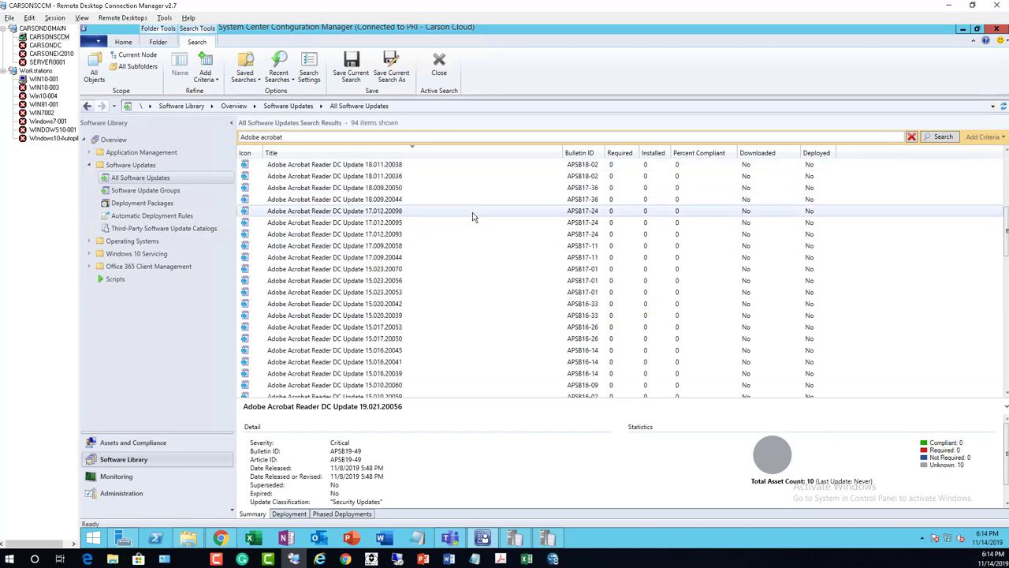
{"action": "scroll", "coordinate": [473, 216], "scroll_direction": "down", "scroll_amount": 4}
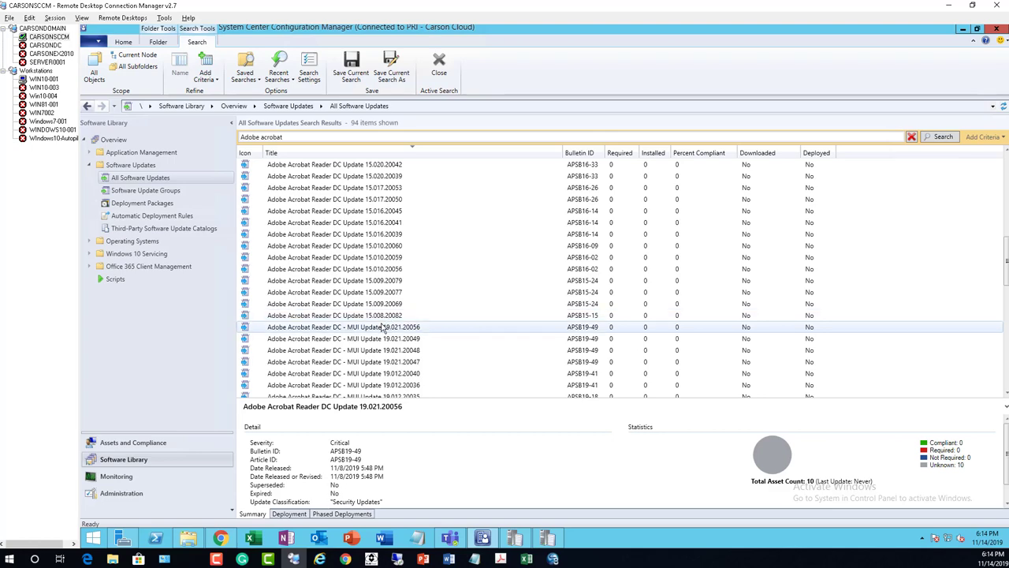
{"action": "scroll", "coordinate": [386, 316], "scroll_direction": "down", "scroll_amount": 4}
{"action": "scroll", "coordinate": [420, 305], "scroll_direction": "up", "scroll_amount": 5}
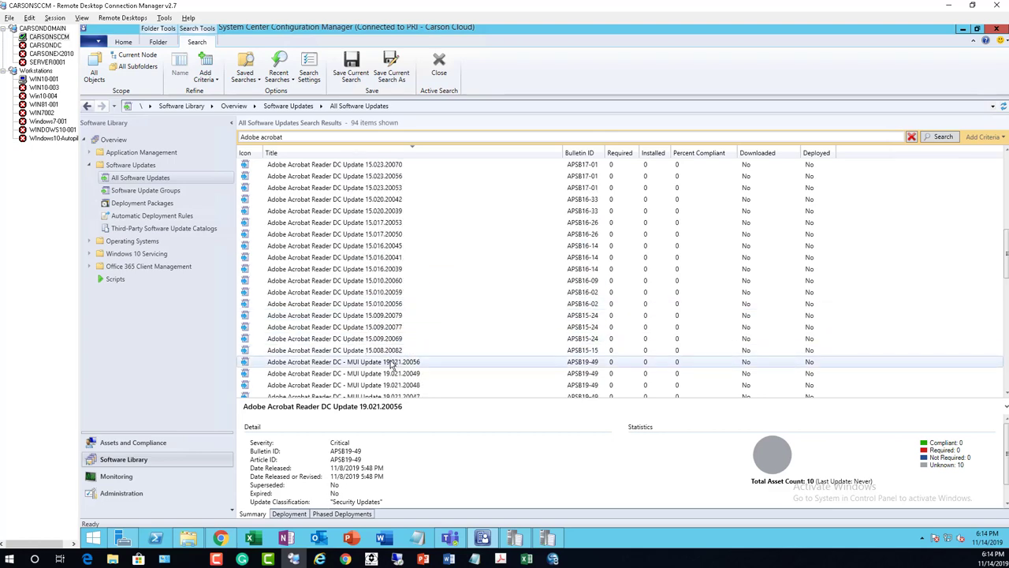
{"action": "left_click", "coordinate": [391, 362]}
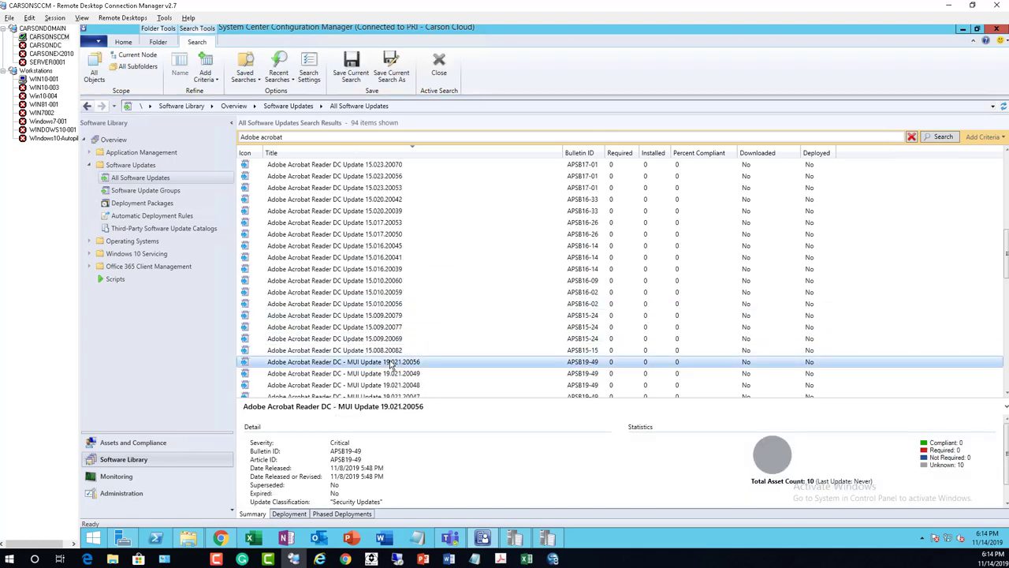
{"action": "right_click", "coordinate": [392, 365]}
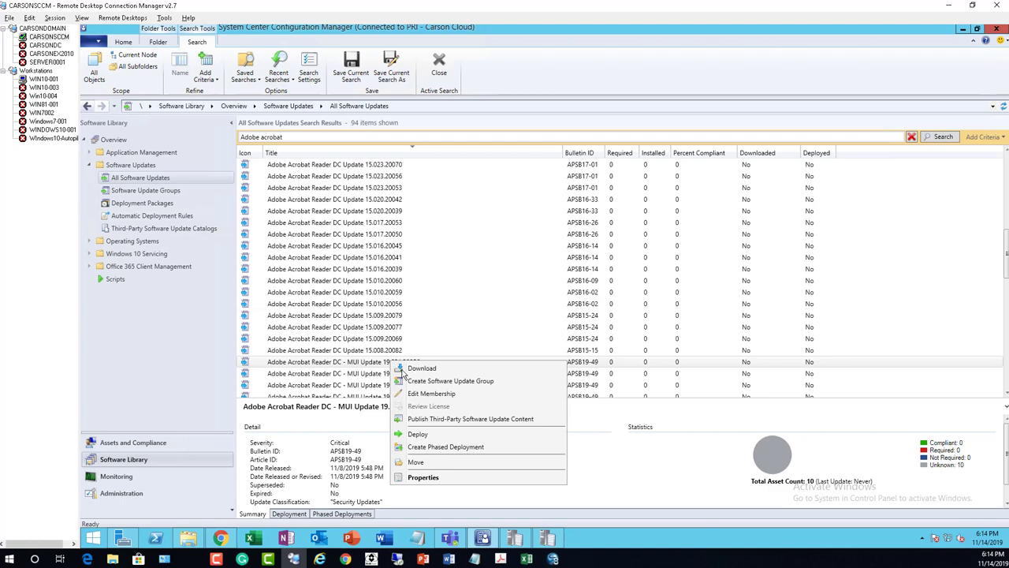
{"action": "left_click", "coordinate": [454, 419]}
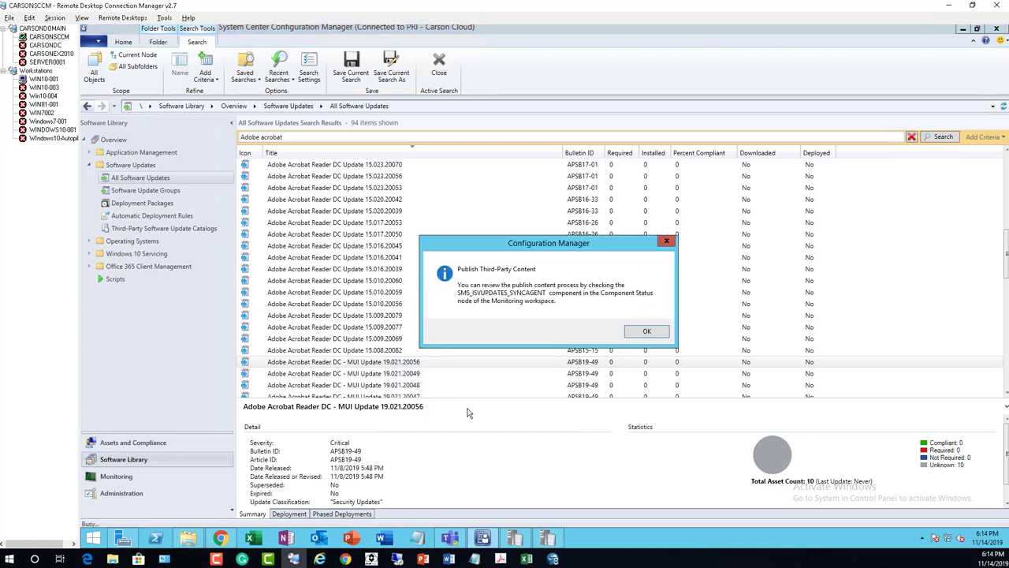
{"action": "left_click", "coordinate": [646, 333]}
Examine the newest certificate check and file download entries in SMS_ISVUPDATES_SYNCAGENT.log, then put the log away
{"action": "left_click", "coordinate": [521, 539]}
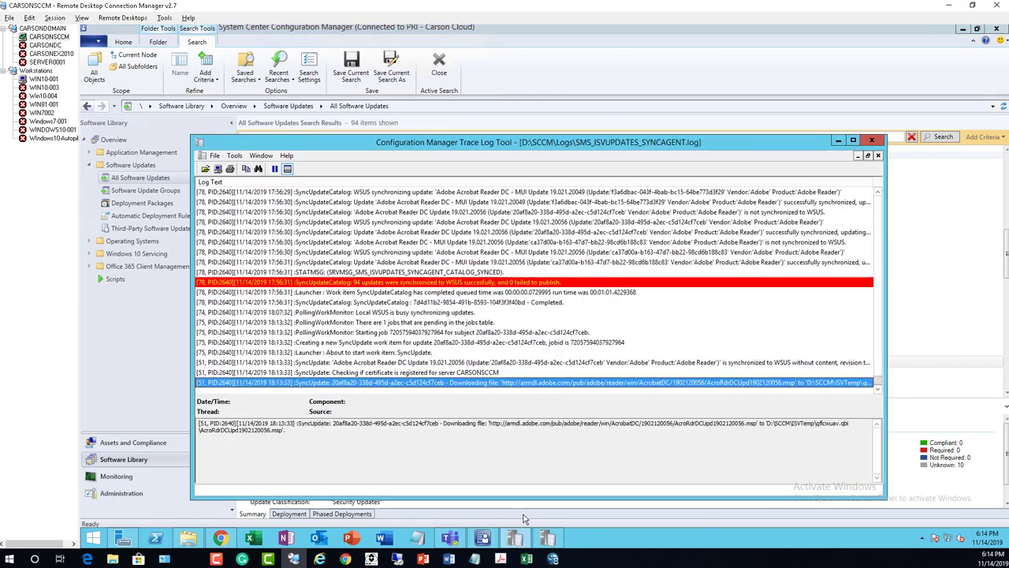
{"action": "left_click", "coordinate": [483, 373]}
{"action": "left_click", "coordinate": [500, 382]}
{"action": "left_click", "coordinate": [454, 374]}
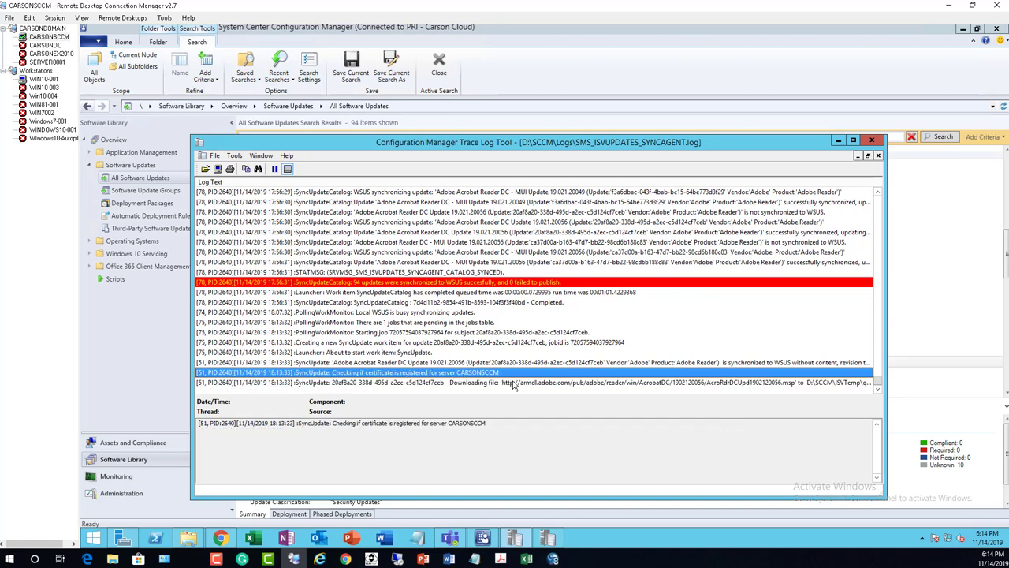
{"action": "left_click", "coordinate": [513, 383]}
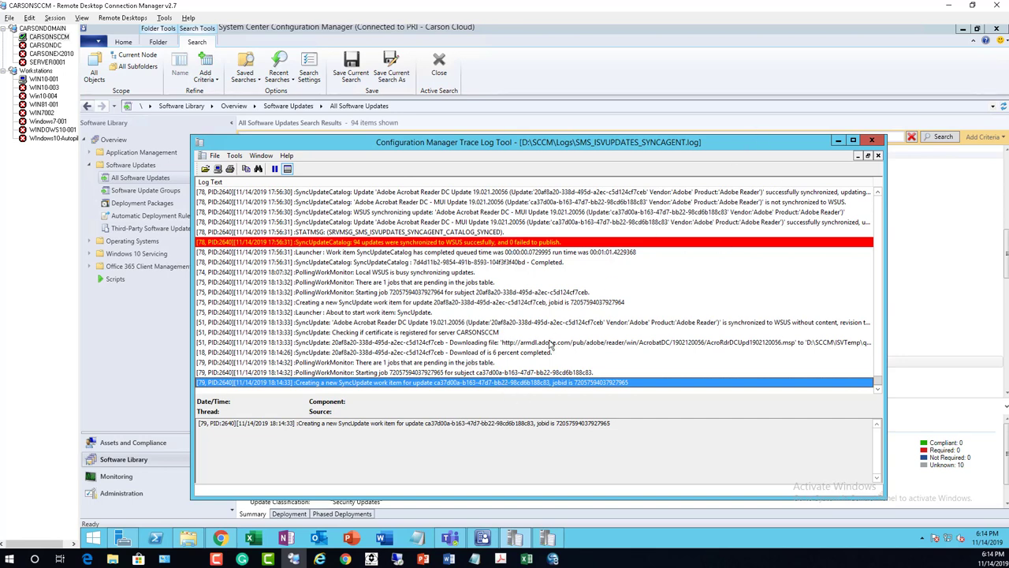
{"action": "left_click", "coordinate": [838, 140]}
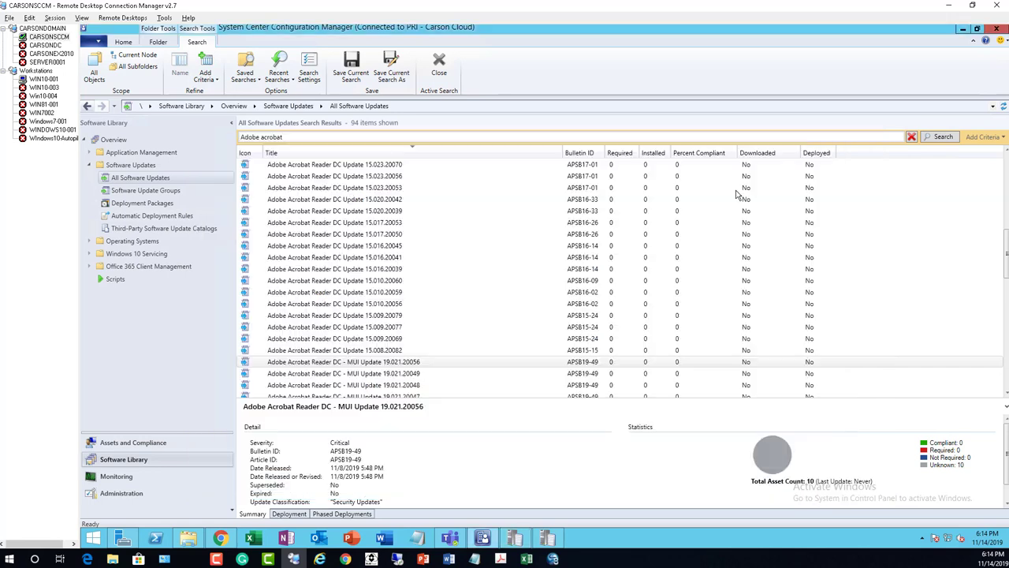
Refresh the "Adobe acrobat" search results and look through the updates down to the end of the list
{"action": "left_click", "coordinate": [941, 137]}
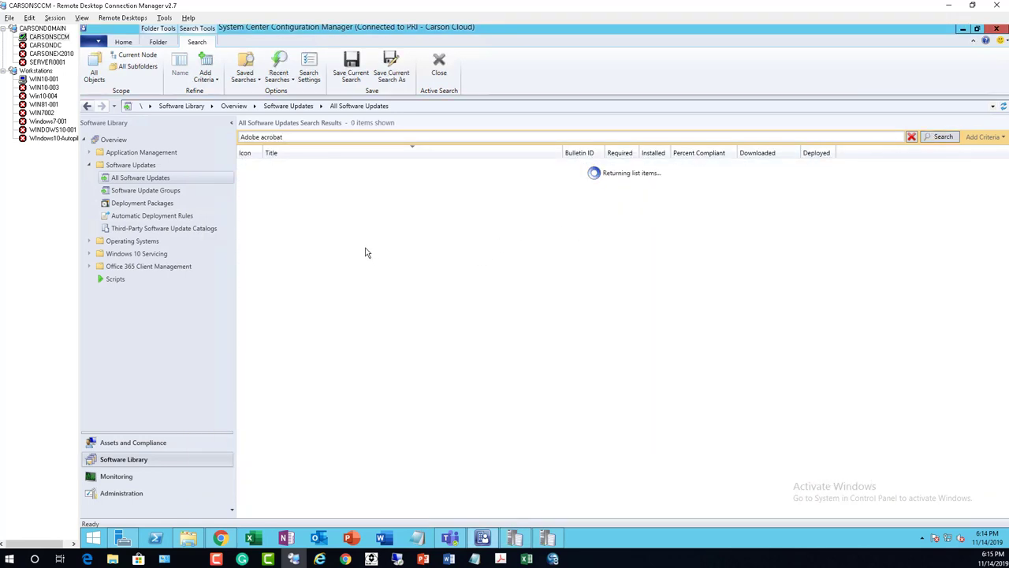
{"action": "scroll", "coordinate": [367, 183], "scroll_direction": "down", "scroll_amount": 5}
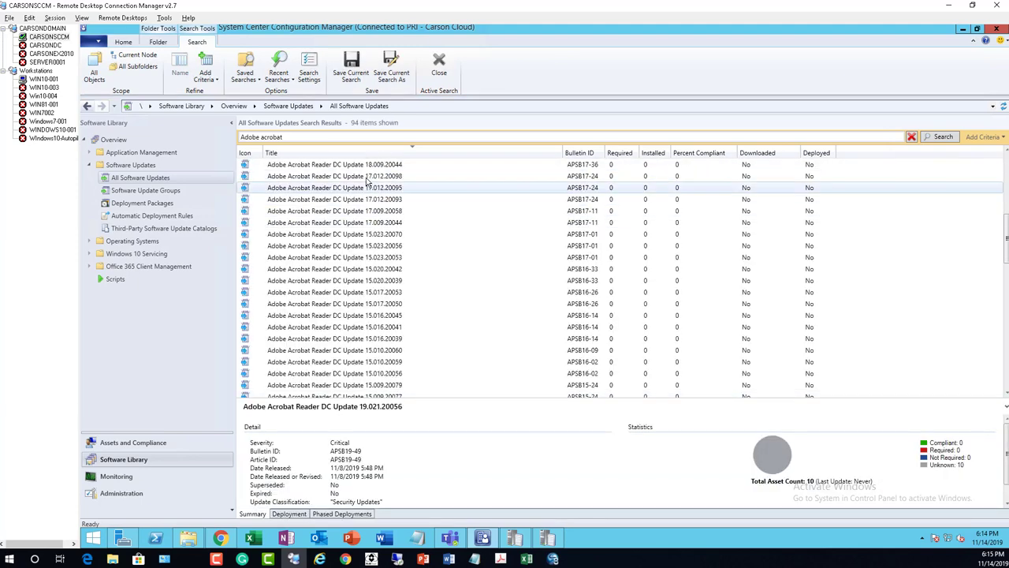
{"action": "scroll", "coordinate": [378, 183], "scroll_direction": "down", "scroll_amount": 10}
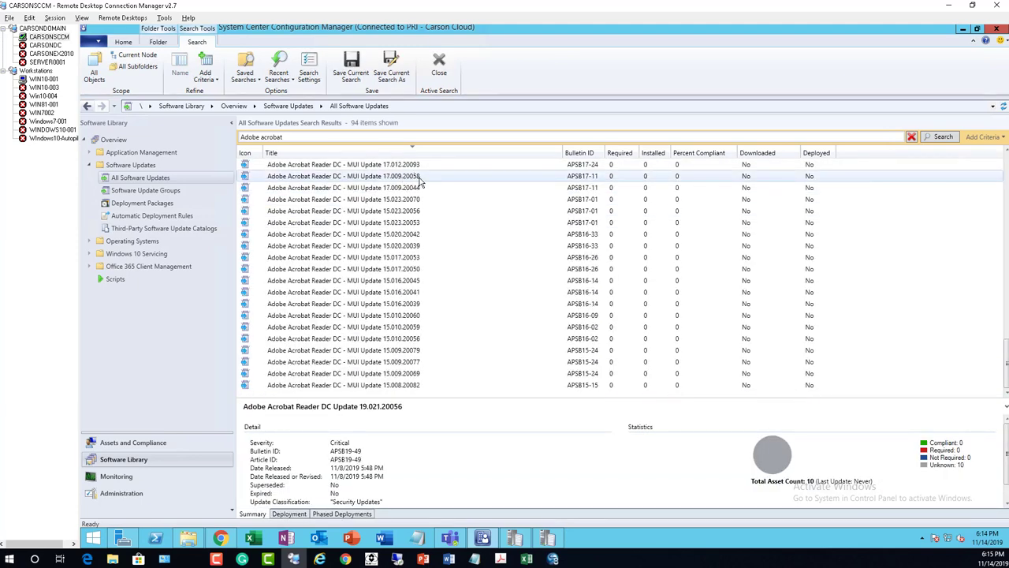
Follow the content download progress of both Adobe Acrobat Reader DC updates in SMS_ISVUPDATES_SYNCAGENT.log through to completion
{"action": "left_click", "coordinate": [524, 542]}
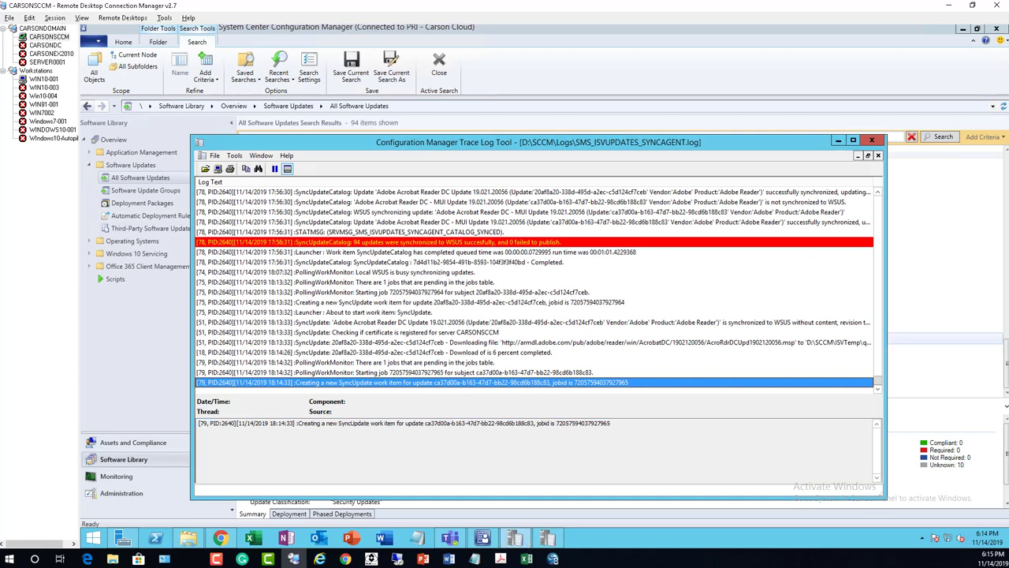
{"action": "left_click", "coordinate": [496, 373]}
{"action": "left_click", "coordinate": [577, 382]}
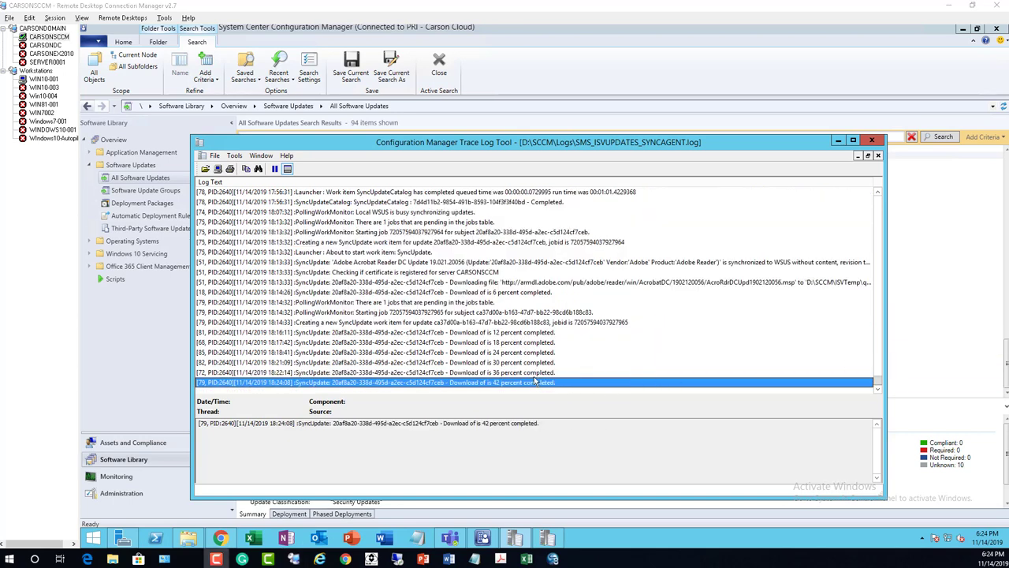
{"action": "left_click", "coordinate": [498, 362]}
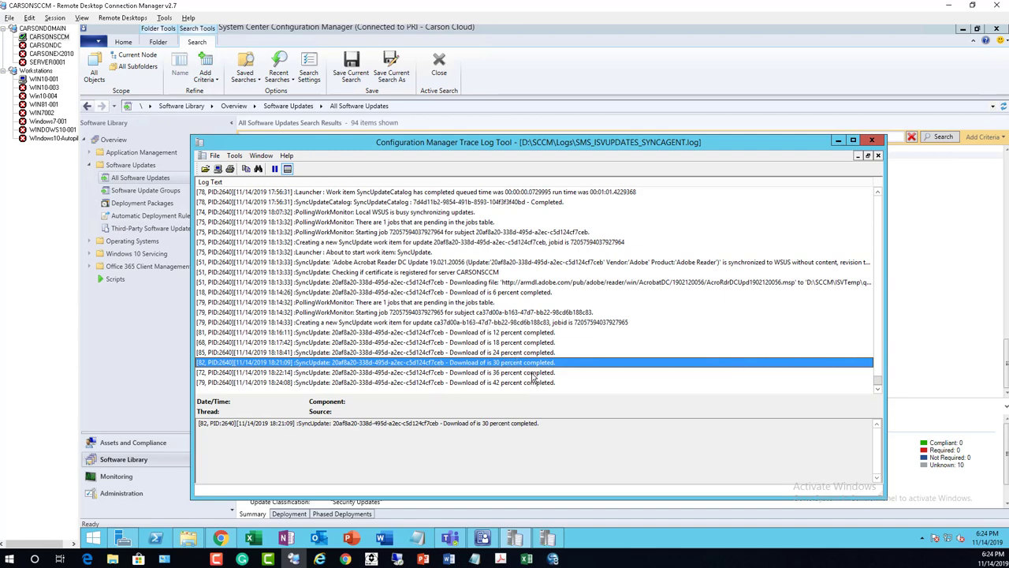
{"action": "left_click", "coordinate": [514, 382]}
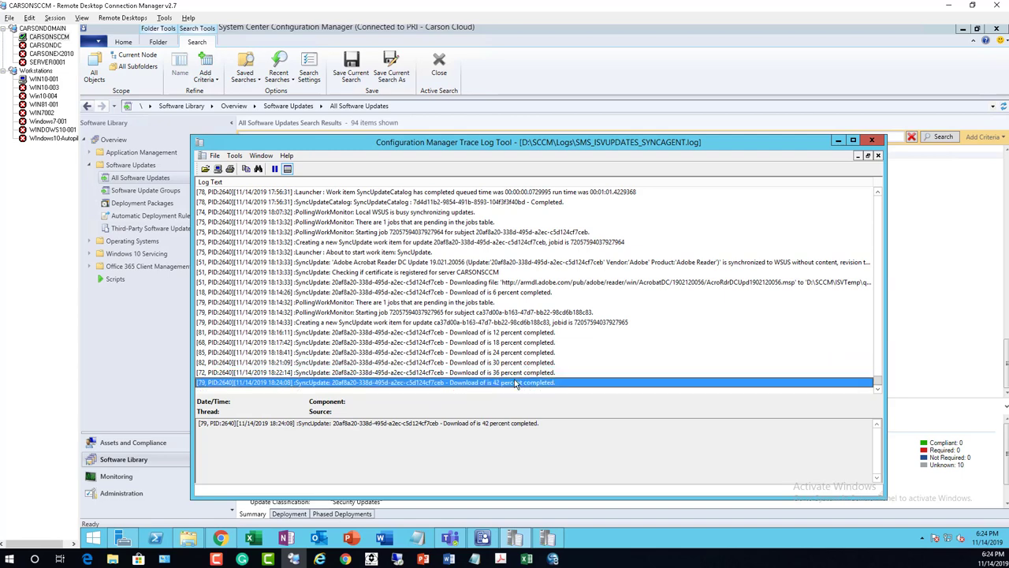
{"action": "left_click", "coordinate": [520, 334]}
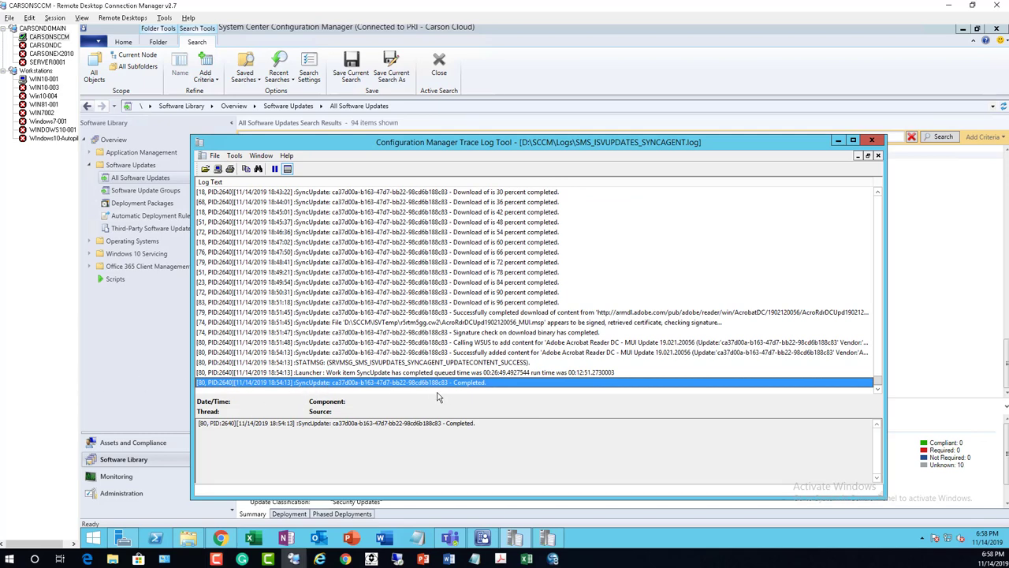
{"action": "left_click", "coordinate": [508, 293]}
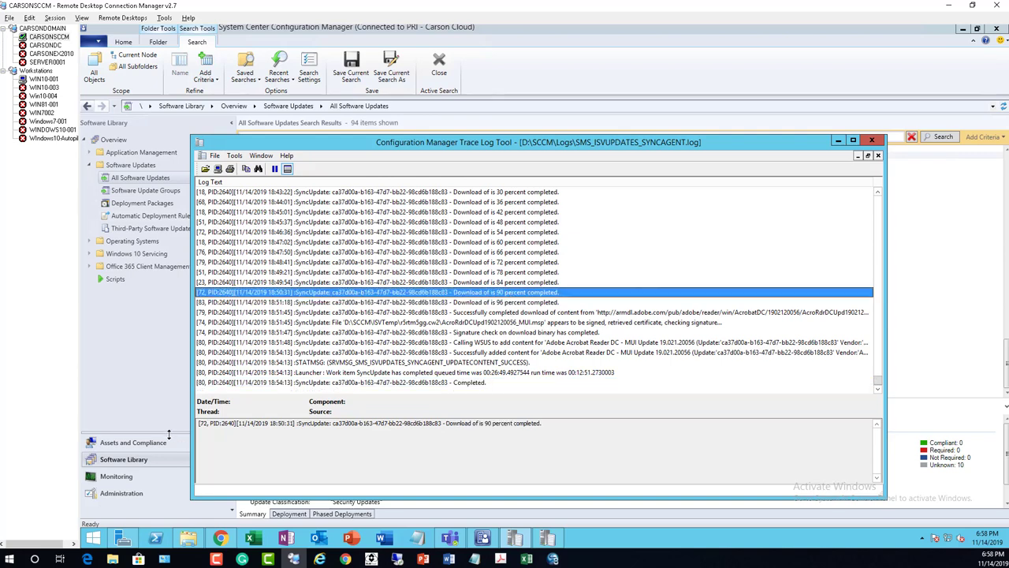
Check the Monitoring workspace, then return to All Software Updates in the Software Library and search for "adobe acrobat"
{"action": "left_click", "coordinate": [116, 477]}
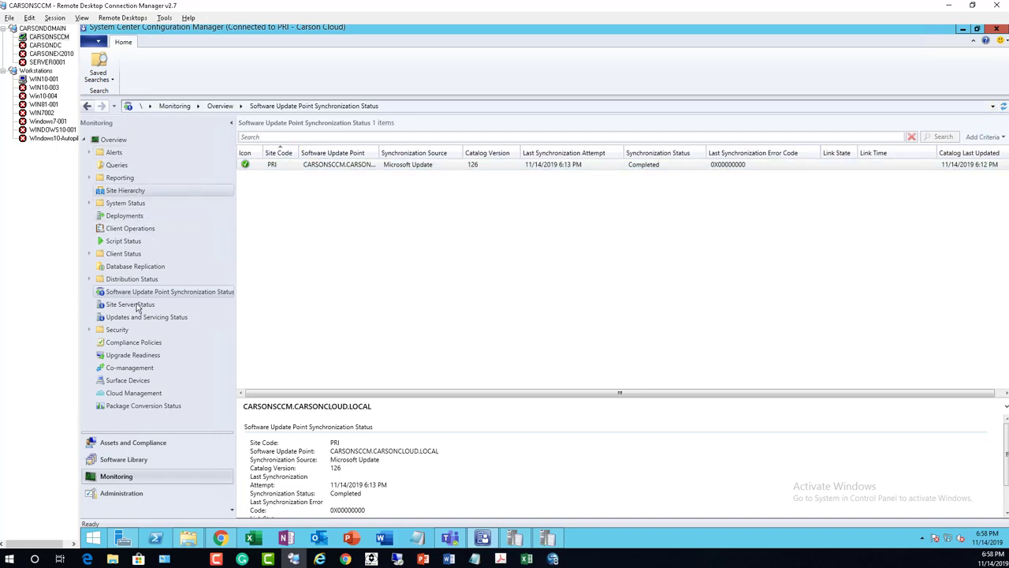
{"action": "left_click", "coordinate": [123, 459]}
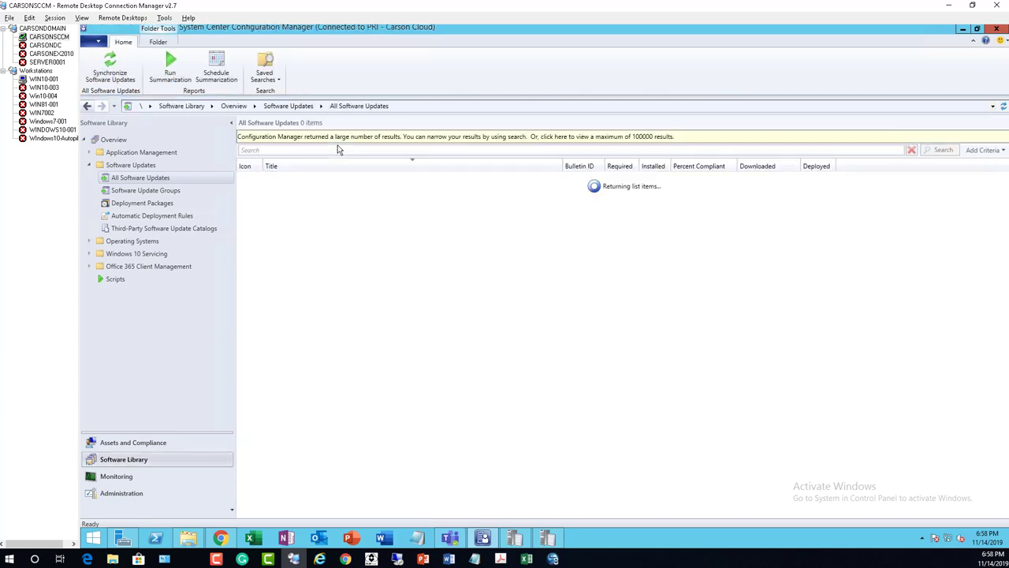
{"action": "type", "text": "adobe acrobat"}
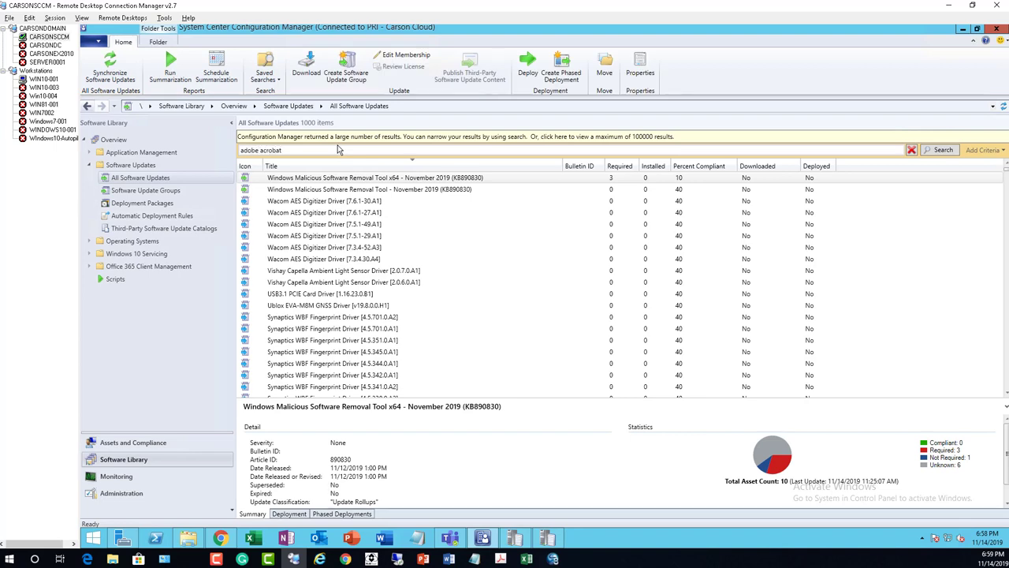
{"action": "key", "text": "Return"}
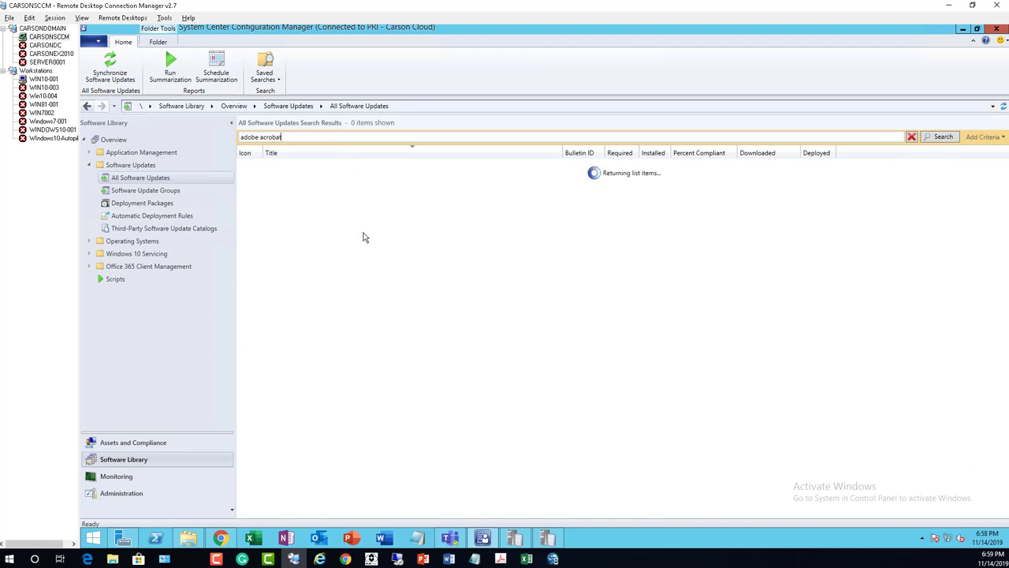
Look through the "adobe acrobat" results, checking the downloaded and deployed status of the Reader DC and MUI updates
{"action": "scroll", "coordinate": [394, 252], "scroll_direction": "down", "scroll_amount": 10}
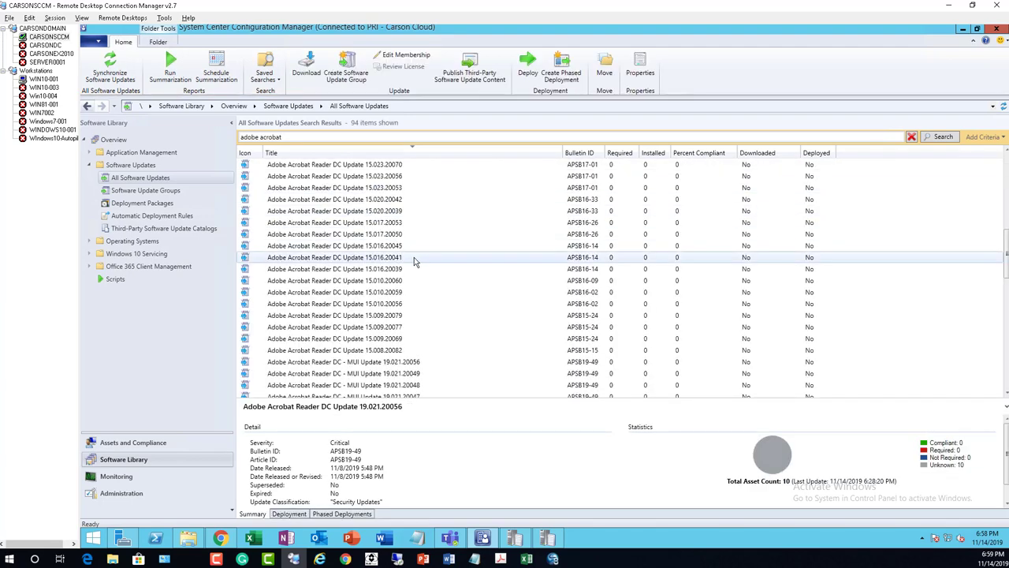
{"action": "scroll", "coordinate": [420, 269], "scroll_direction": "down", "scroll_amount": 6}
{"action": "scroll", "coordinate": [420, 269], "scroll_direction": "up", "scroll_amount": 20}
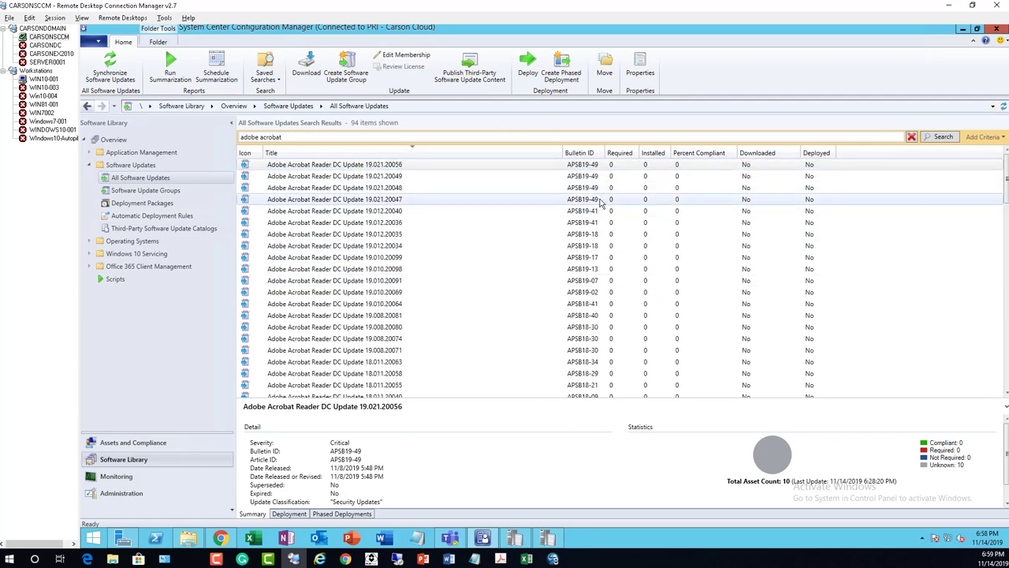
{"action": "scroll", "coordinate": [478, 249], "scroll_direction": "down", "scroll_amount": 6}
{"action": "scroll", "coordinate": [478, 250], "scroll_direction": "down", "scroll_amount": 18}
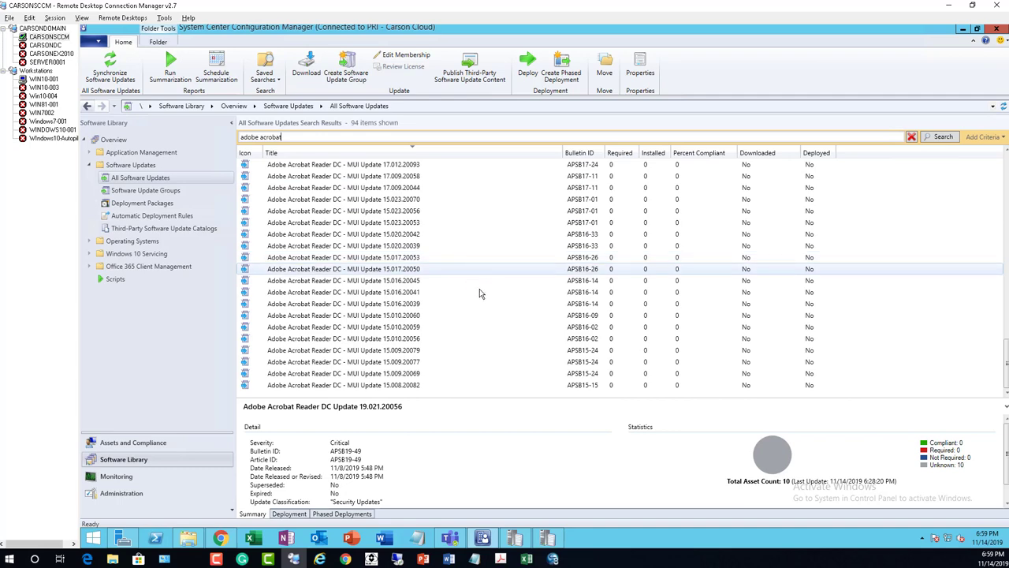
{"action": "scroll", "coordinate": [478, 352], "scroll_direction": "up", "scroll_amount": 7}
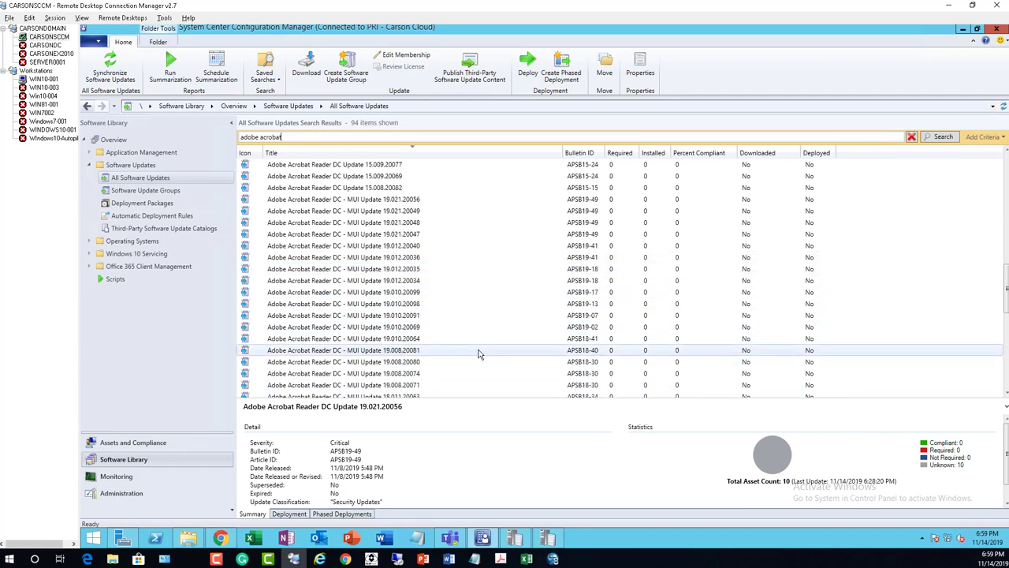
Rerun the "adobe acrobat" search, recheck the listed updates, and view the actions available for Adobe Acrobat Reader DC Update 19.021.20056
{"action": "left_click", "coordinate": [944, 137]}
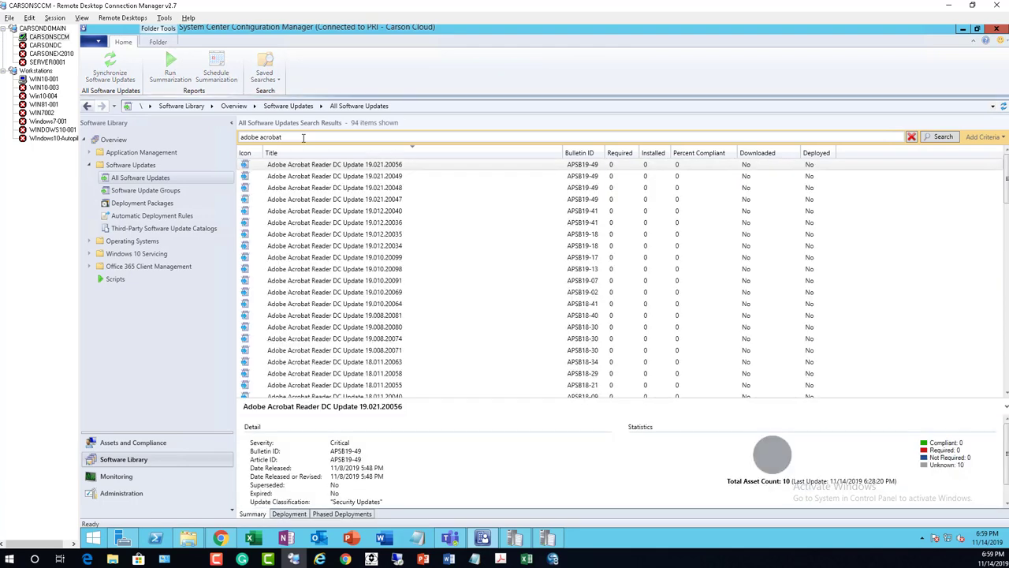
{"action": "scroll", "coordinate": [382, 293], "scroll_direction": "down", "scroll_amount": 10}
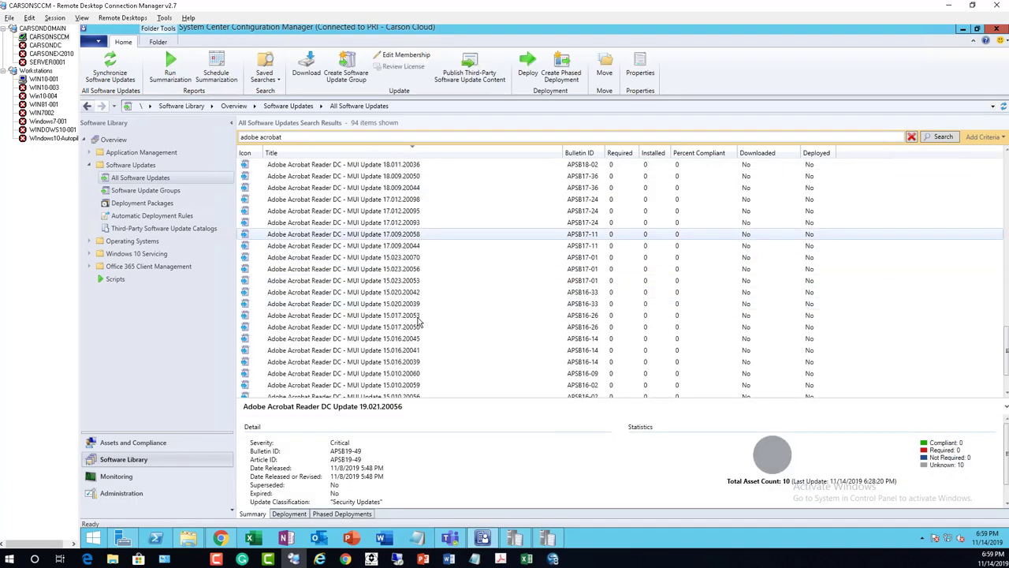
{"action": "scroll", "coordinate": [461, 322], "scroll_direction": "up", "scroll_amount": 10}
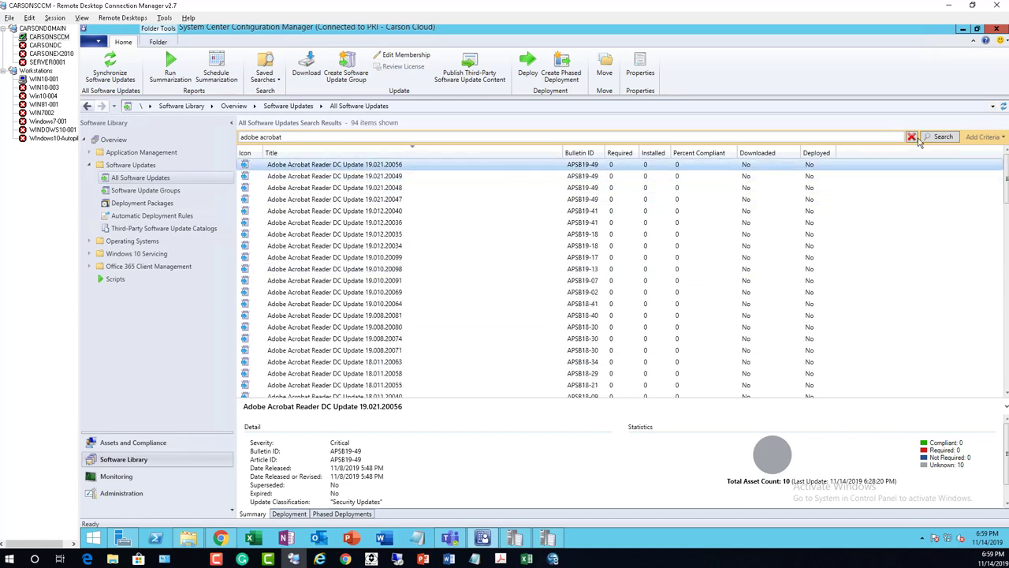
{"action": "scroll", "coordinate": [413, 274], "scroll_direction": "down", "scroll_amount": 10}
{"action": "scroll", "coordinate": [413, 273], "scroll_direction": "down", "scroll_amount": 5}
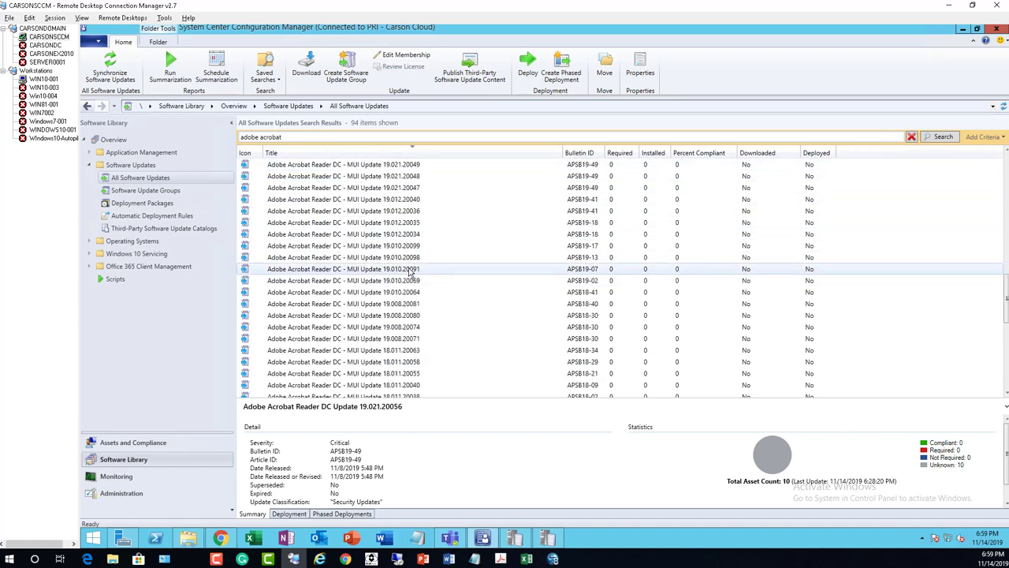
{"action": "scroll", "coordinate": [411, 226], "scroll_direction": "up", "scroll_amount": 10}
{"action": "scroll", "coordinate": [413, 226], "scroll_direction": "up", "scroll_amount": 3}
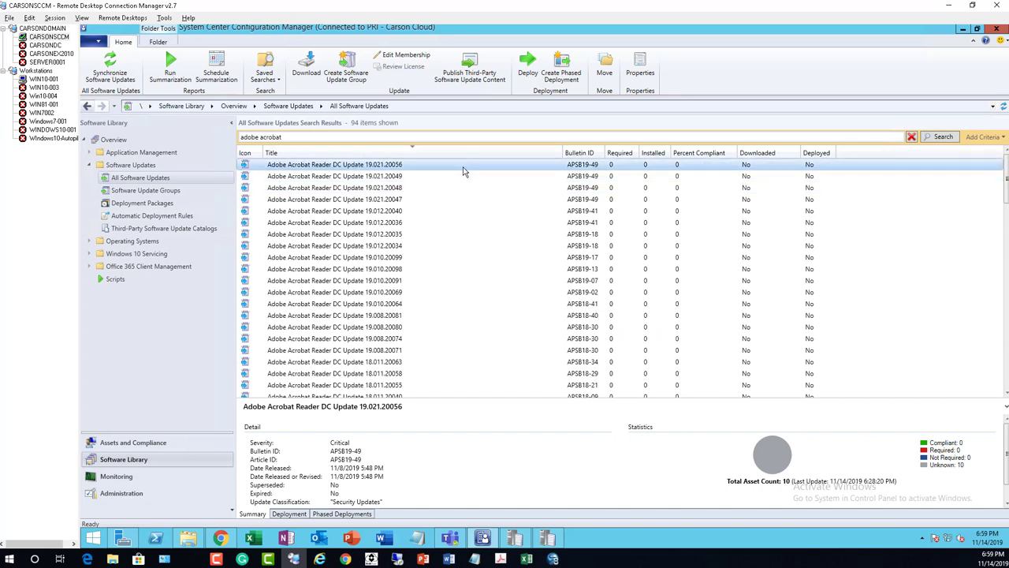
{"action": "right_click", "coordinate": [464, 168]}
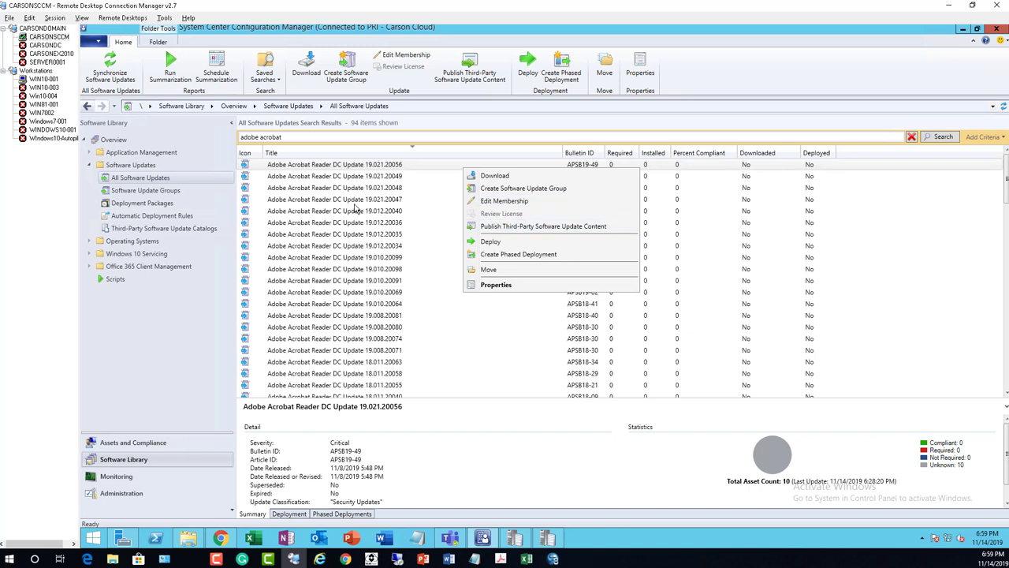
{"action": "left_click", "coordinate": [814, 139]}
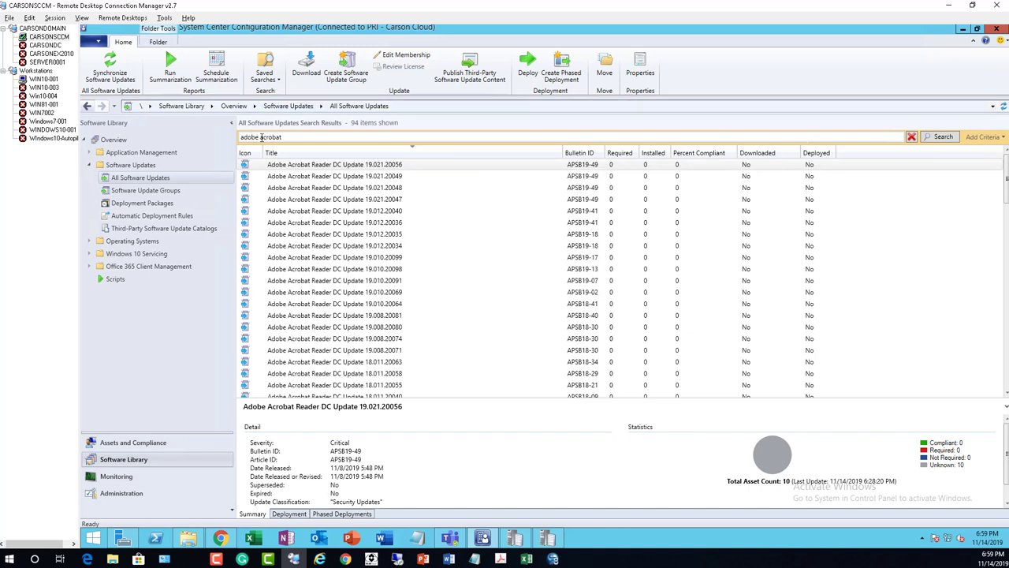
Broaden the All Software Updates search to "adobe" and look through the Flash Player and Acrobat Reader DC updates in the results
{"action": "left_click_drag", "start_coordinate": [261, 136], "coordinate": [422, 134]}
{"action": "key", "text": "BackSpace"}
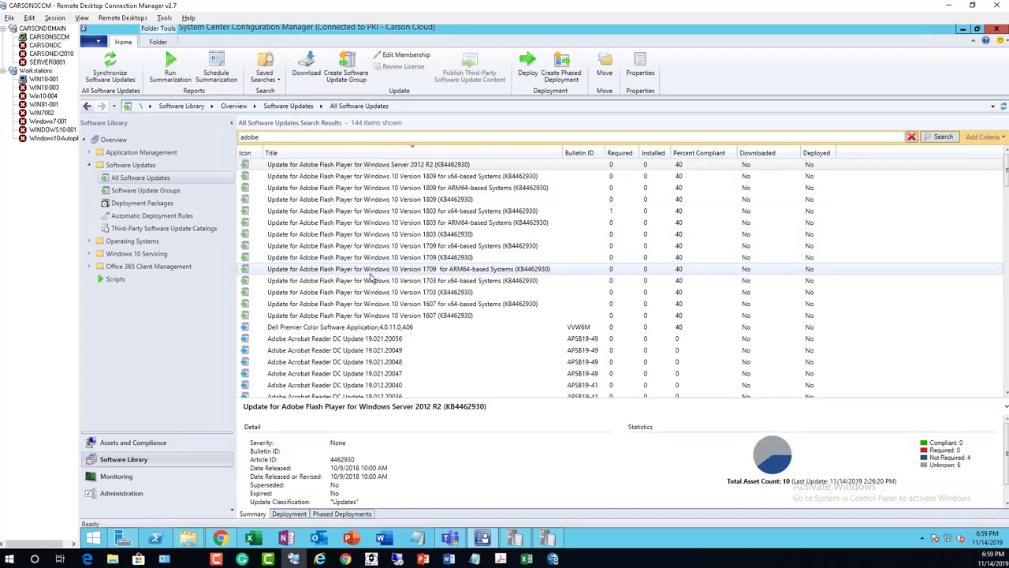
{"action": "scroll", "coordinate": [375, 281], "scroll_direction": "down", "scroll_amount": 3}
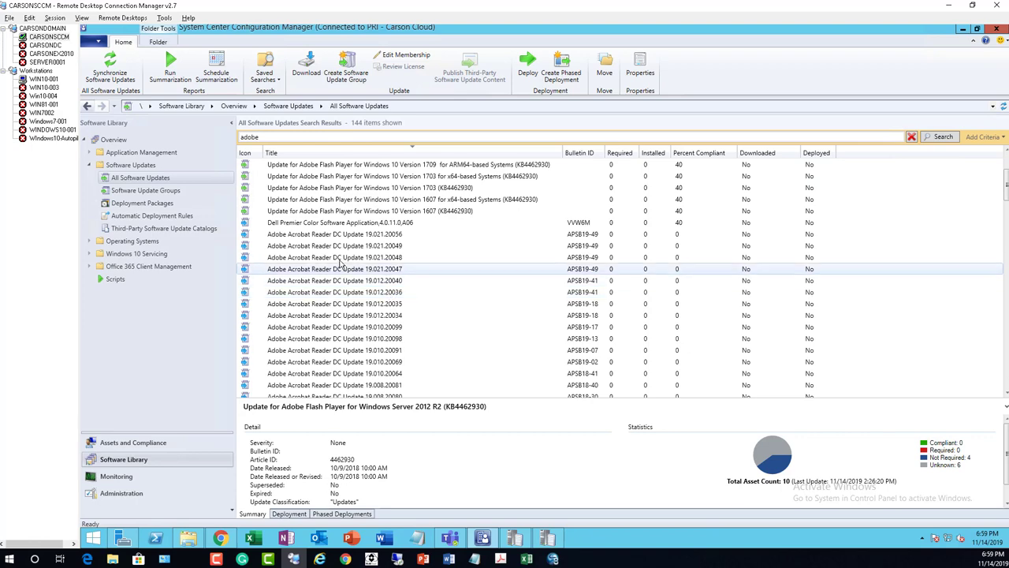
{"action": "scroll", "coordinate": [344, 252], "scroll_direction": "down", "scroll_amount": 3}
{"action": "scroll", "coordinate": [347, 253], "scroll_direction": "up", "scroll_amount": 4}
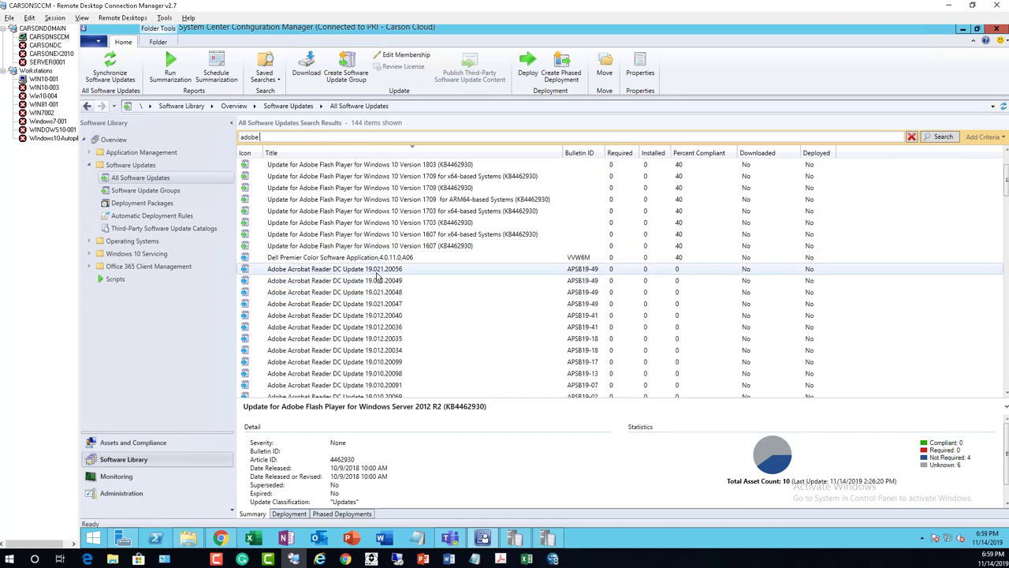
{"action": "scroll", "coordinate": [376, 275], "scroll_direction": "down", "scroll_amount": 10}
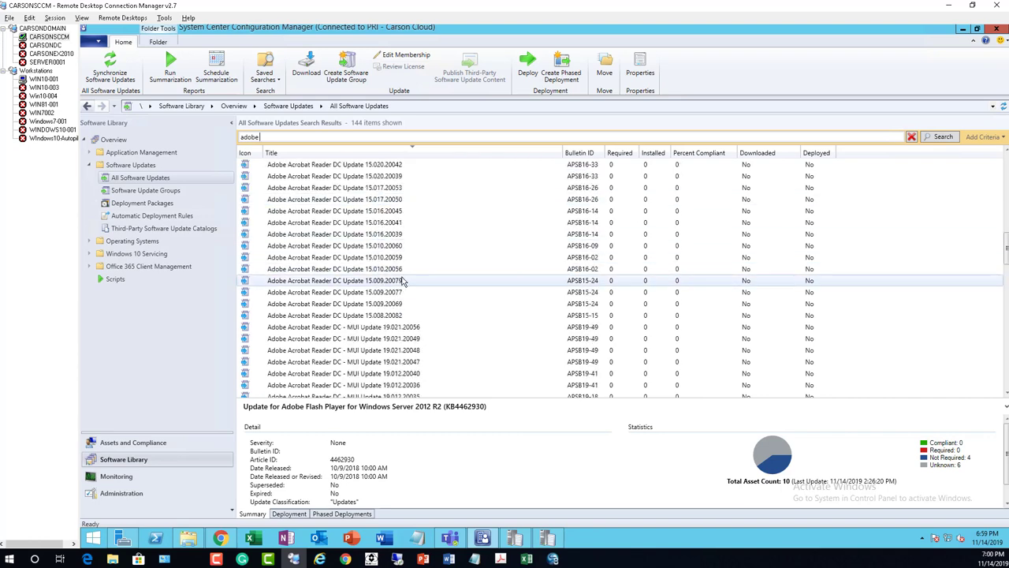
{"action": "scroll", "coordinate": [429, 287], "scroll_direction": "down", "scroll_amount": 8}
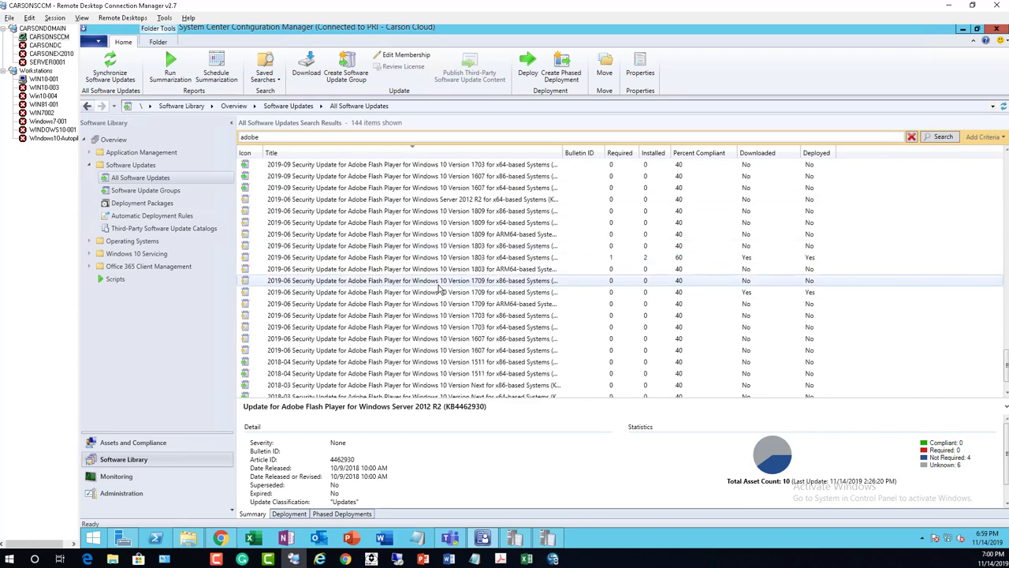
{"action": "scroll", "coordinate": [440, 290], "scroll_direction": "down", "scroll_amount": 2}
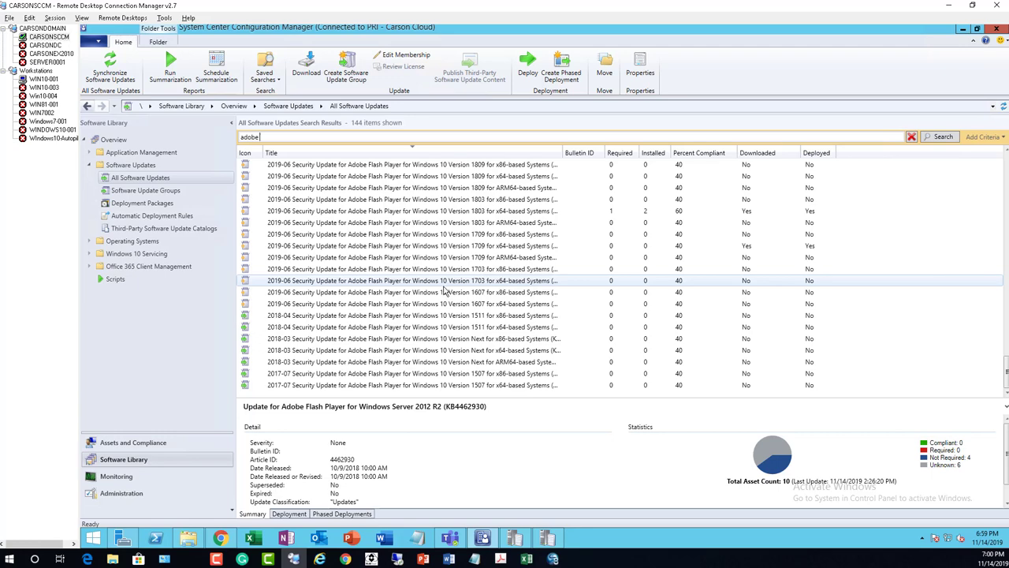
{"action": "scroll", "coordinate": [445, 290], "scroll_direction": "up", "scroll_amount": 8}
{"action": "scroll", "coordinate": [437, 276], "scroll_direction": "up", "scroll_amount": 5}
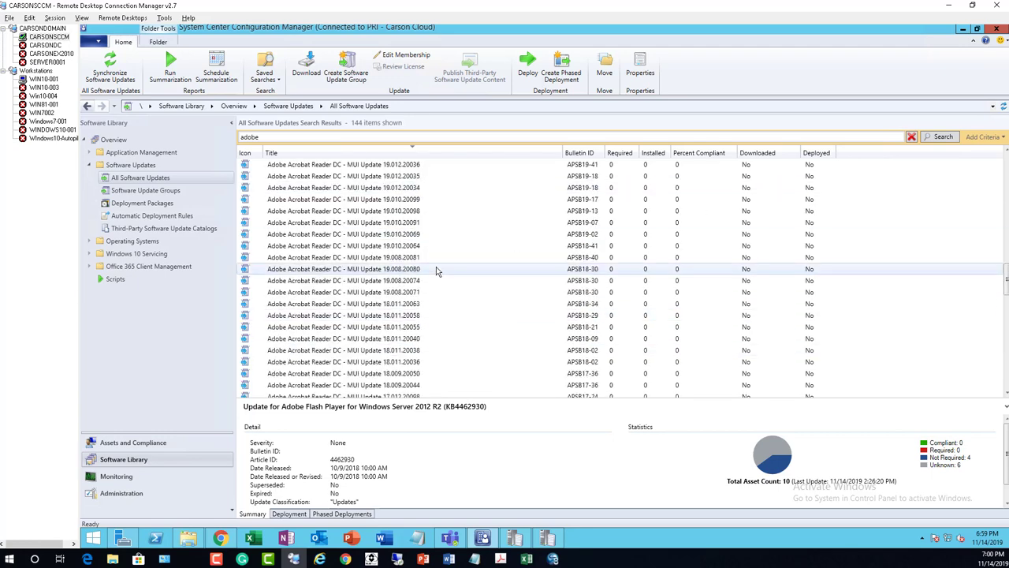
{"action": "scroll", "coordinate": [440, 268], "scroll_direction": "up", "scroll_amount": 10}
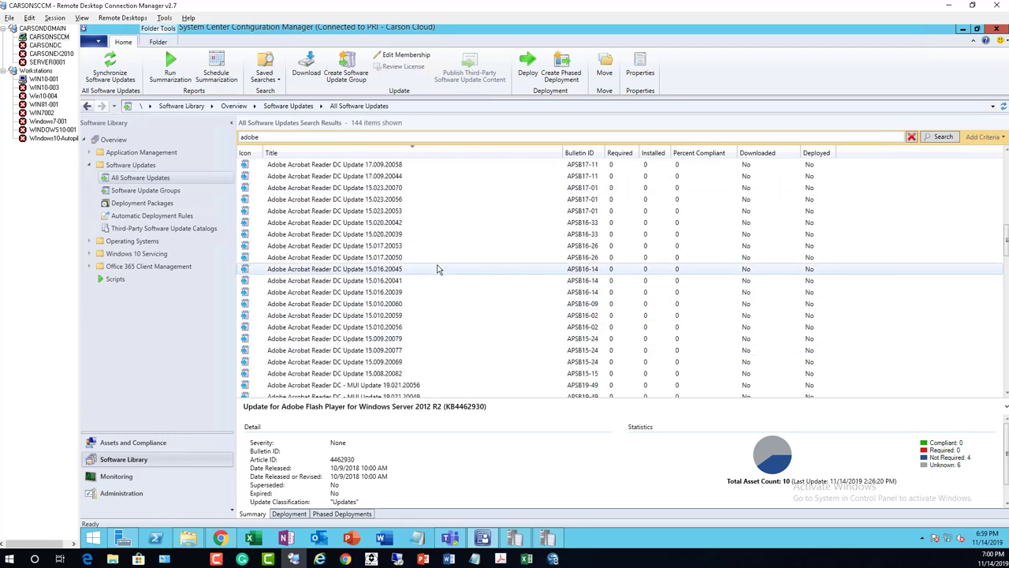
{"action": "scroll", "coordinate": [448, 263], "scroll_direction": "up", "scroll_amount": 3}
{"action": "scroll", "coordinate": [449, 260], "scroll_direction": "down", "scroll_amount": 5}
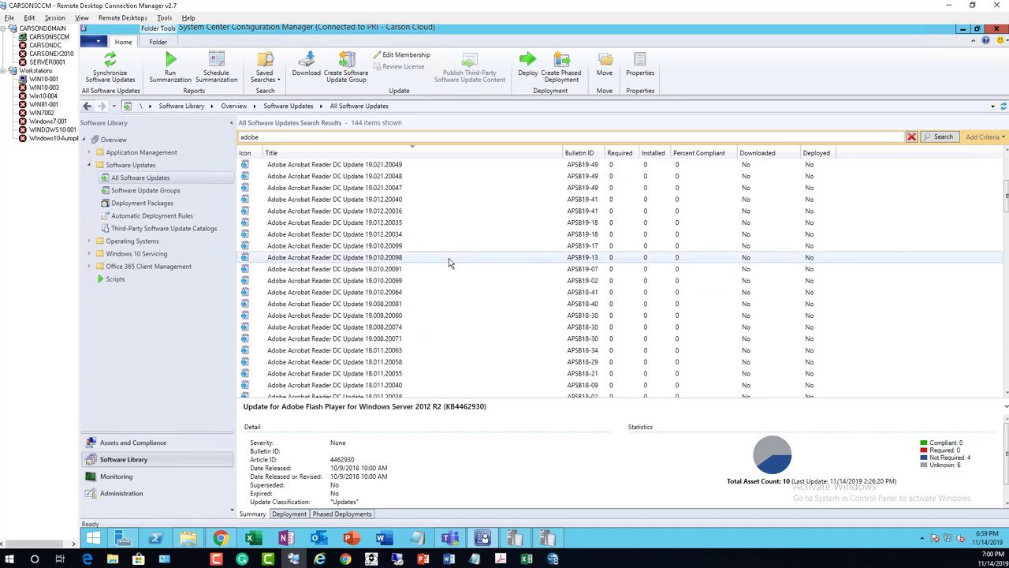
{"action": "scroll", "coordinate": [410, 292], "scroll_direction": "up", "scroll_amount": 5}
Publish third-party software update content for the five Adobe Acrobat Reader DC updates from 19.021.20056 through 19.012.20040
{"action": "left_click", "coordinate": [363, 328]}
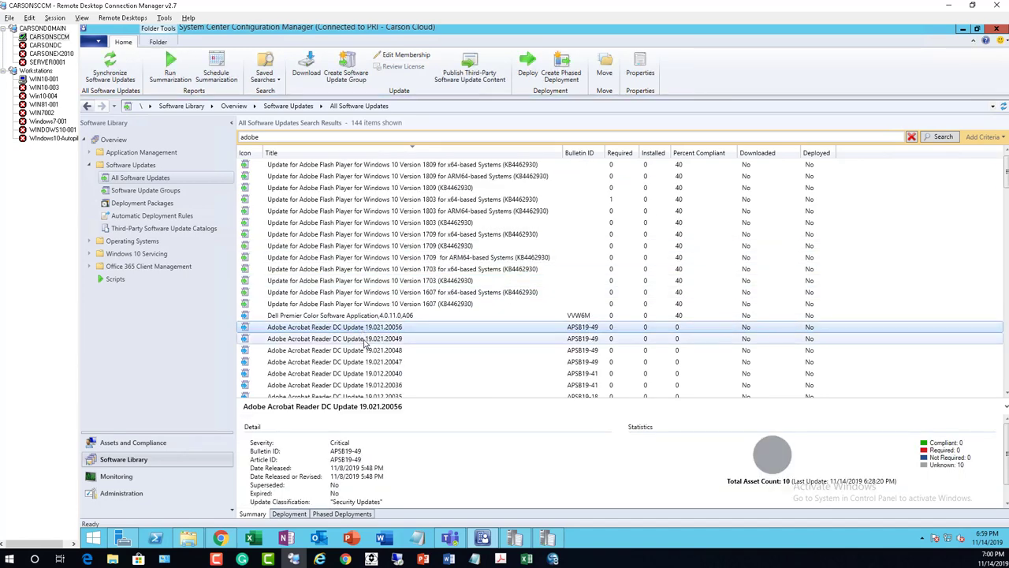
{"action": "left_click", "coordinate": [376, 373], "text": "shift"}
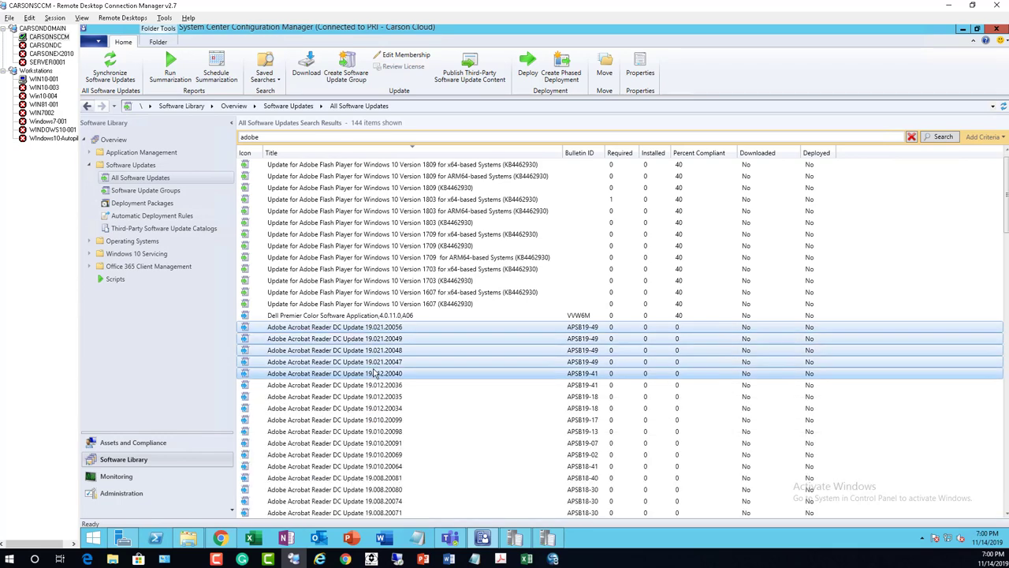
{"action": "right_click", "coordinate": [375, 372]}
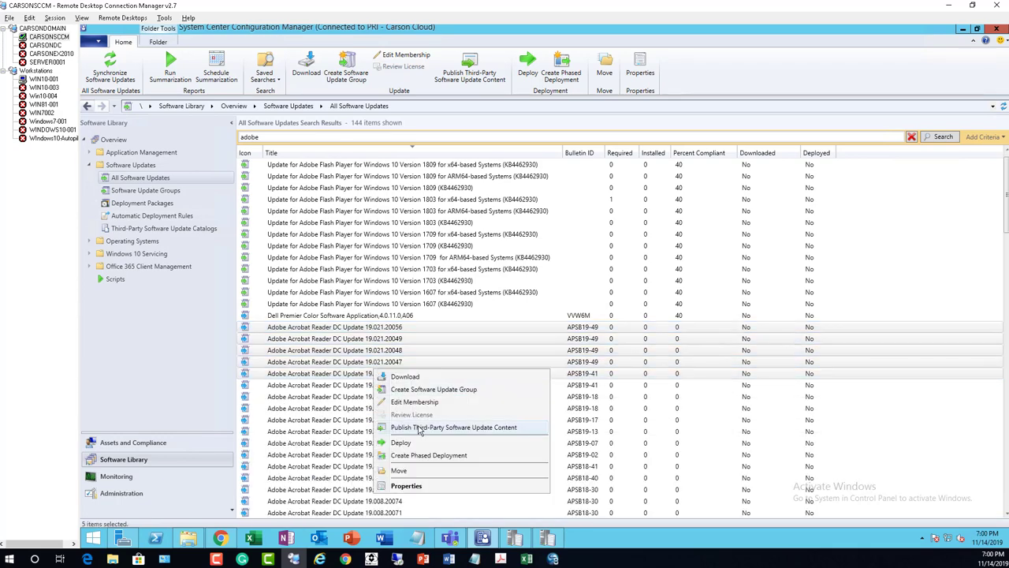
{"action": "left_click", "coordinate": [423, 427]}
{"action": "left_click", "coordinate": [595, 348]}
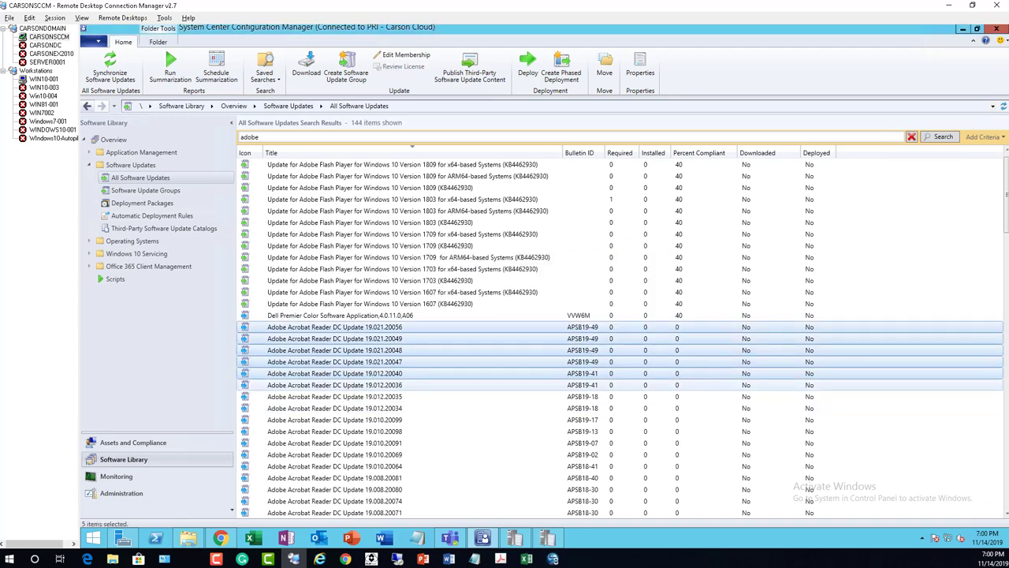
Check the latest entries in wsyncmgr.log and SMS_ISVUPDATES_SYNCAGENT.log for synchronization and content publishing activity
{"action": "left_click", "coordinate": [545, 537]}
{"action": "left_click", "coordinate": [312, 280]}
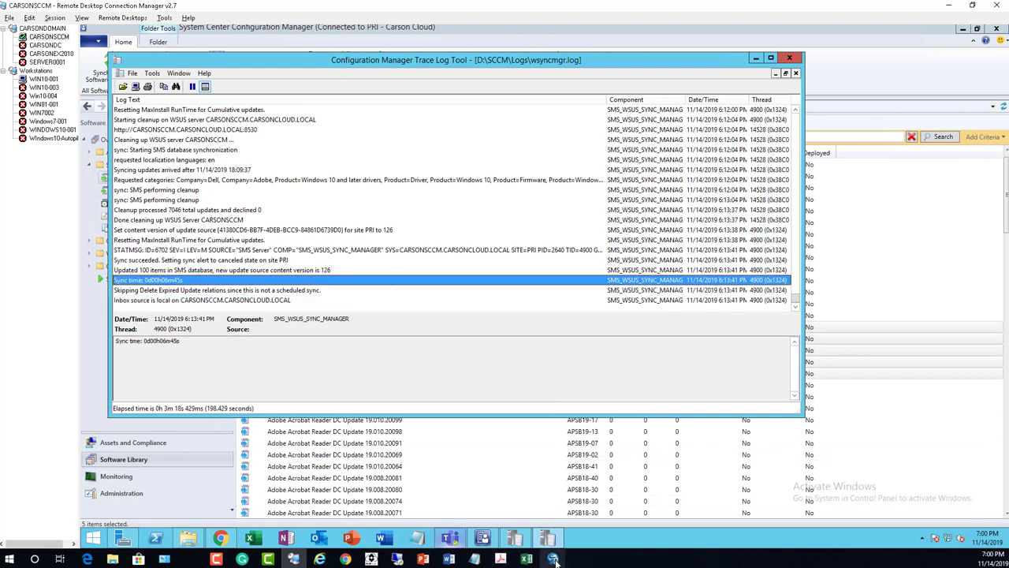
{"action": "mouse_move", "coordinate": [514, 537]}
{"action": "left_click", "coordinate": [480, 476]}
{"action": "left_click", "coordinate": [501, 383]}
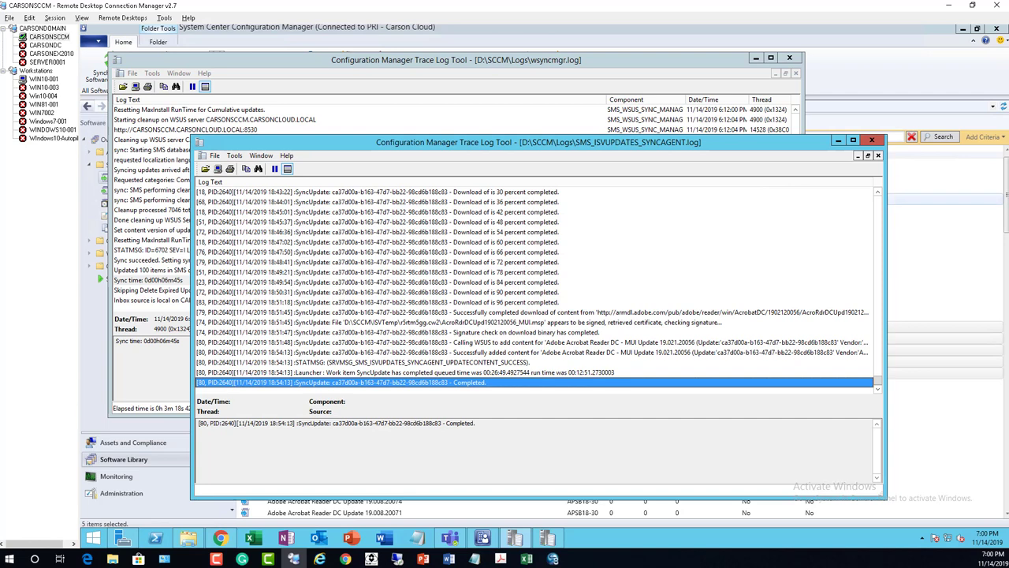
{"action": "left_click", "coordinate": [871, 140]}
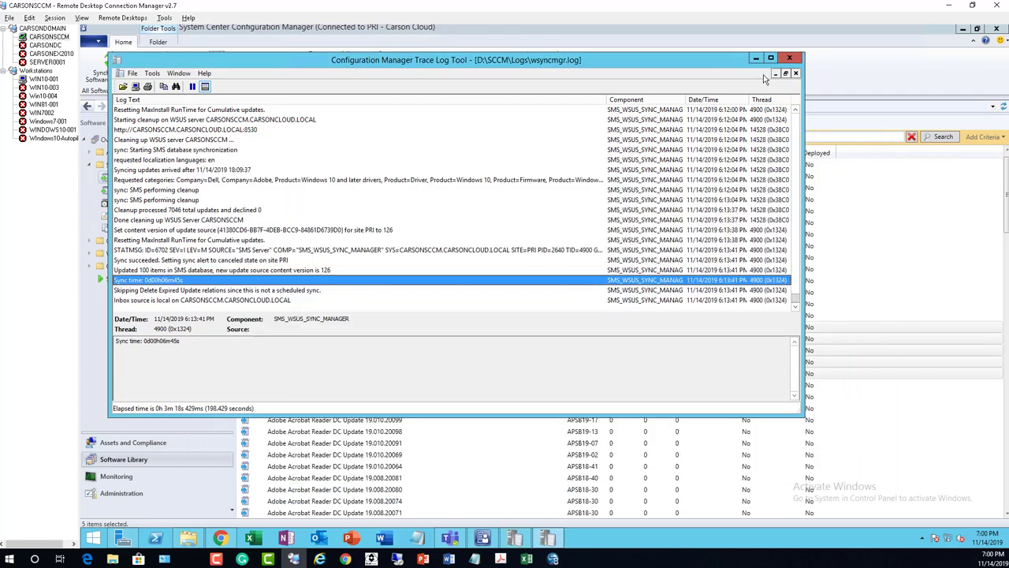
{"action": "left_click", "coordinate": [514, 537]}
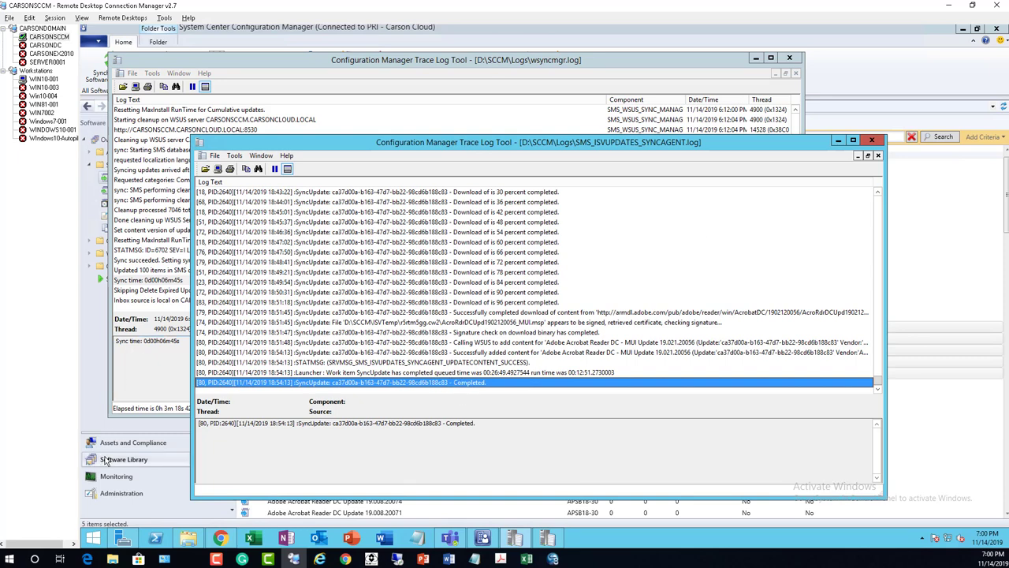
Return to the Software Library and start a site-wide synchronization of software updates
{"action": "left_click", "coordinate": [118, 459]}
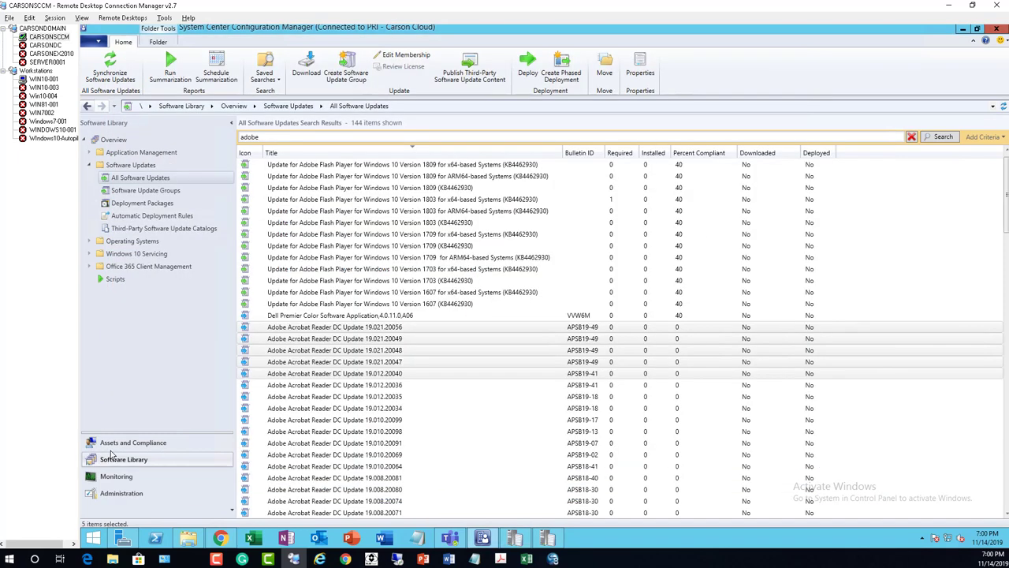
{"action": "right_click", "coordinate": [145, 178]}
{"action": "left_click", "coordinate": [179, 187]}
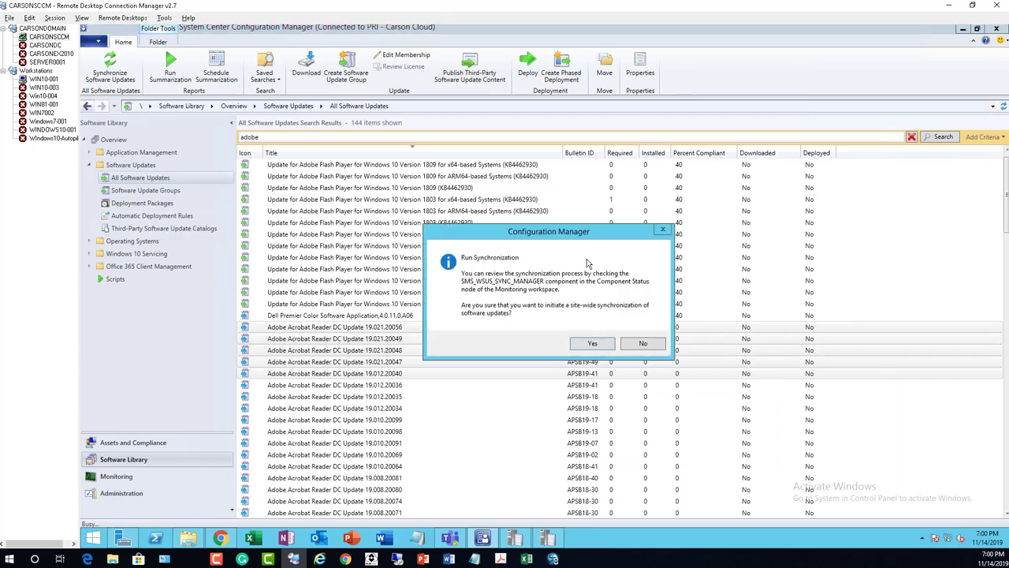
{"action": "left_click", "coordinate": [599, 345]}
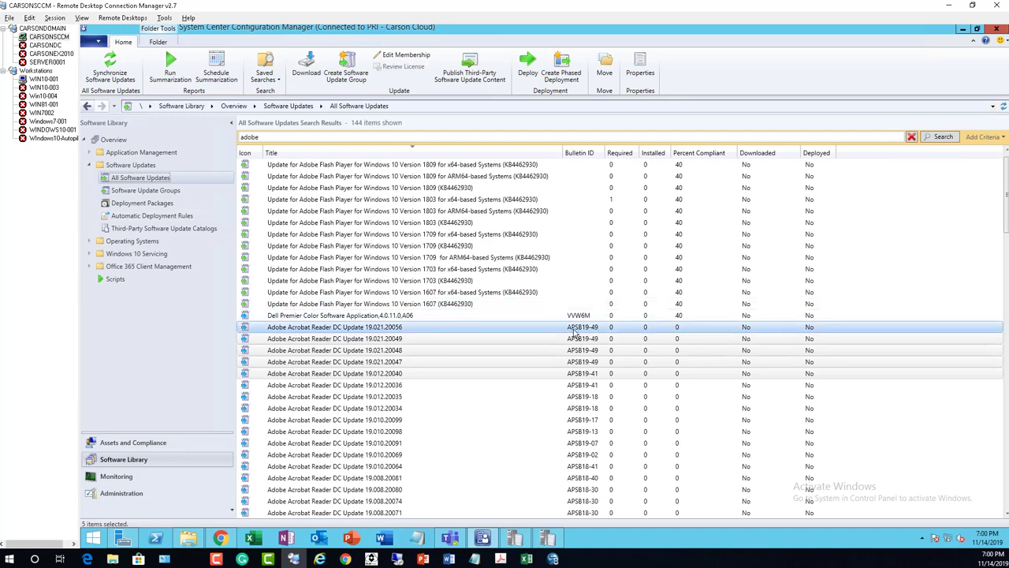
Check the software update point synchronization status in Monitoring, glance at the Administration sites, and open the Third-Party Software Update Catalogs
{"action": "left_click", "coordinate": [147, 473]}
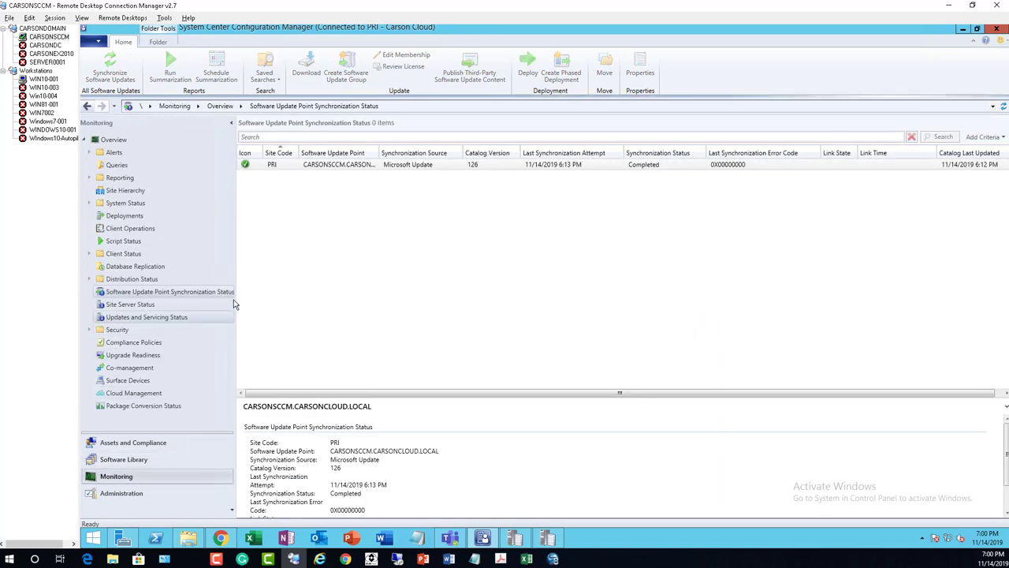
{"action": "left_click", "coordinate": [148, 492]}
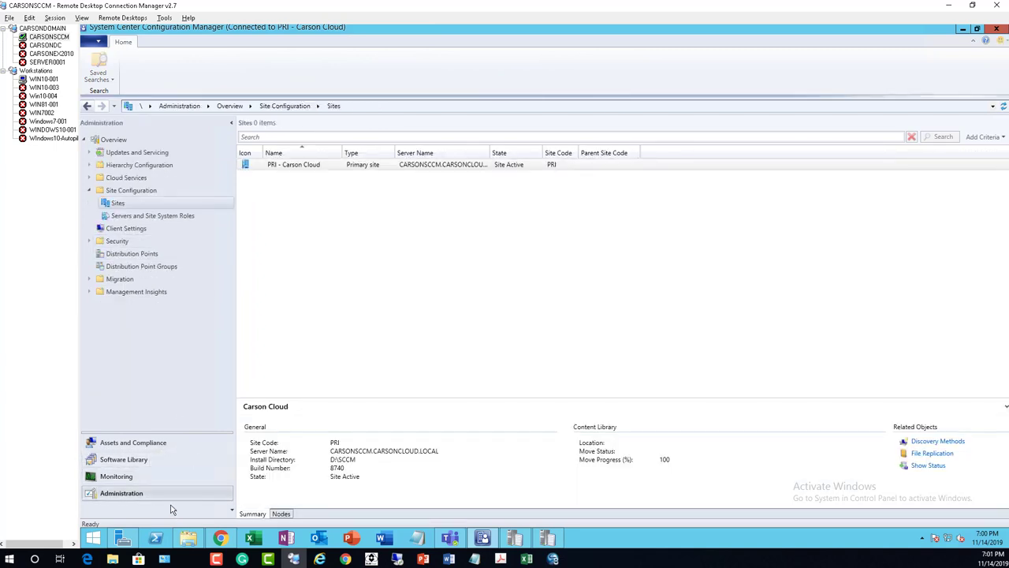
{"action": "left_click", "coordinate": [160, 462]}
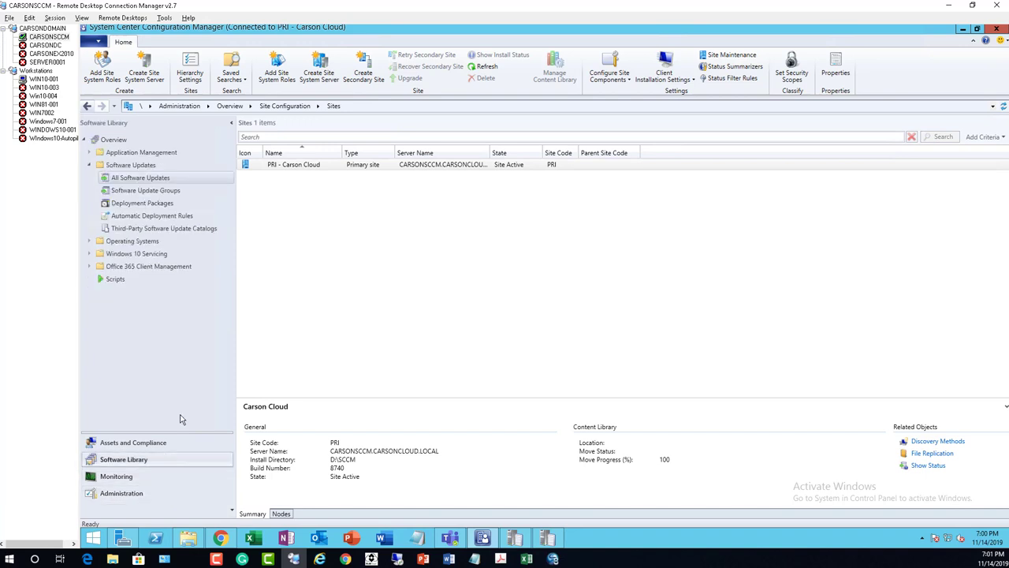
{"action": "left_click", "coordinate": [181, 229]}
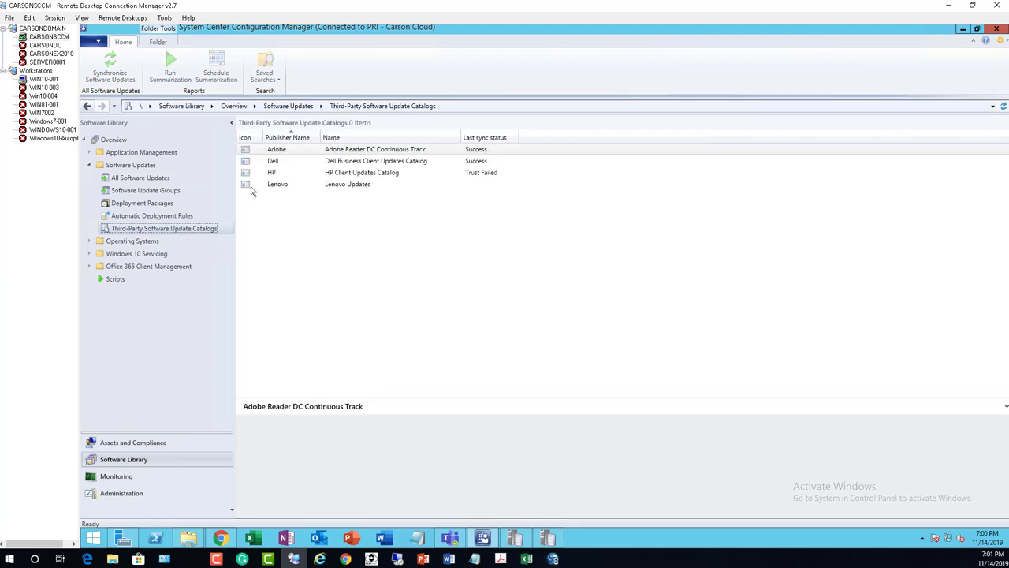
Review the available actions for the Adobe Reader DC Continuous Track catalog and the configurable components of the PRI - Carson Cloud site
{"action": "right_click", "coordinate": [392, 152]}
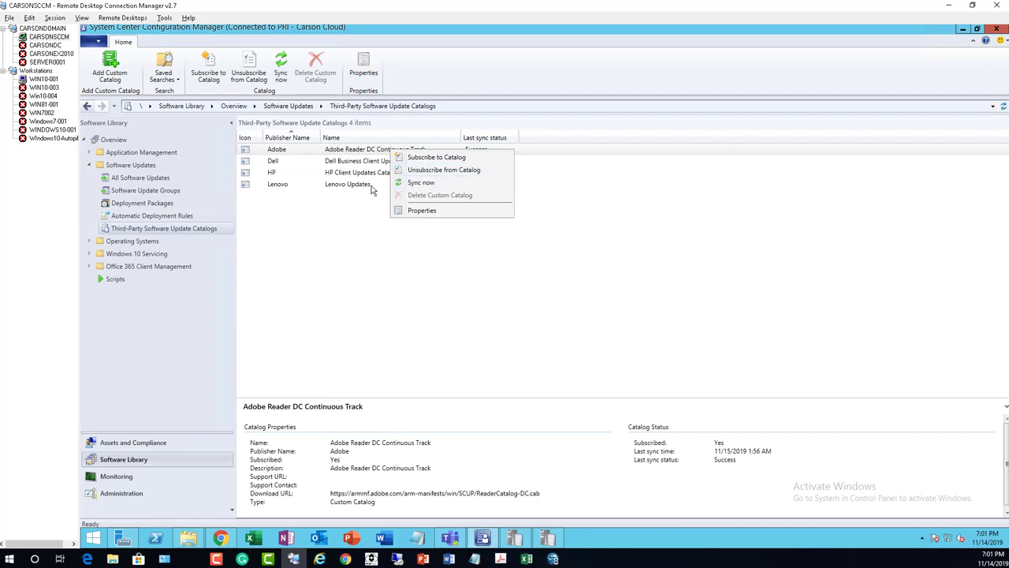
{"action": "left_click", "coordinate": [143, 500]}
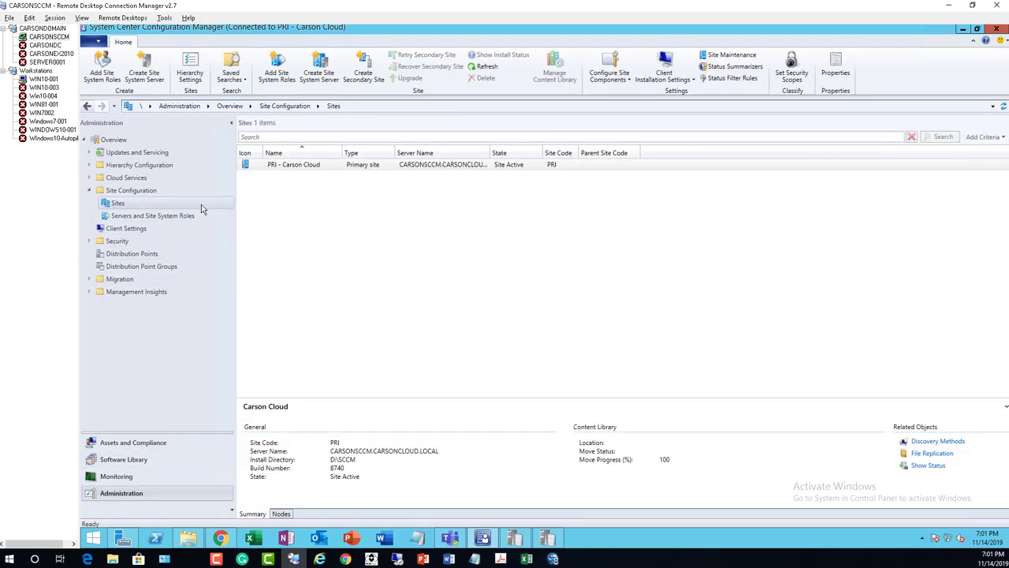
{"action": "left_click", "coordinate": [312, 167]}
{"action": "right_click", "coordinate": [313, 166]}
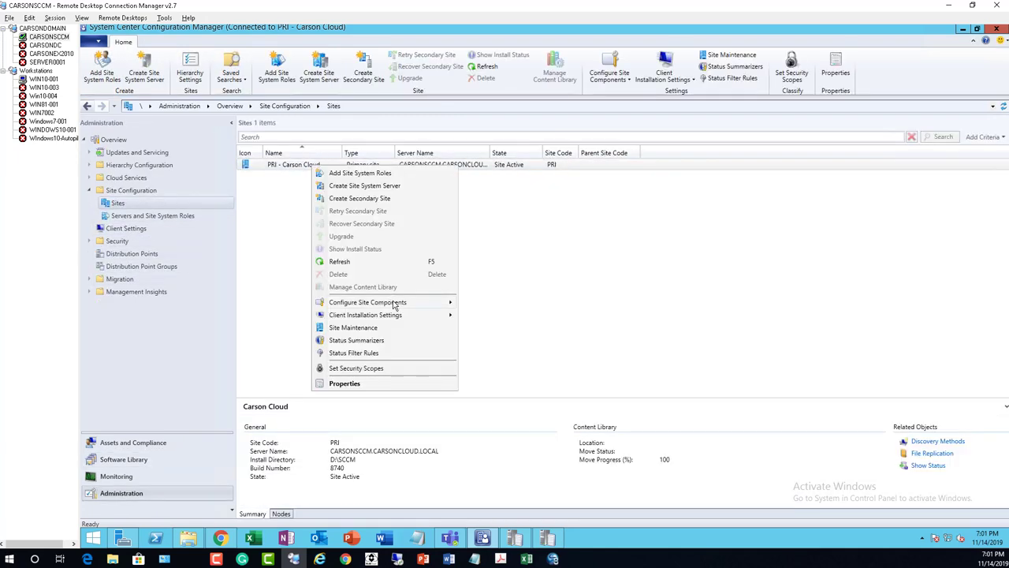
{"action": "mouse_move", "coordinate": [397, 307]}
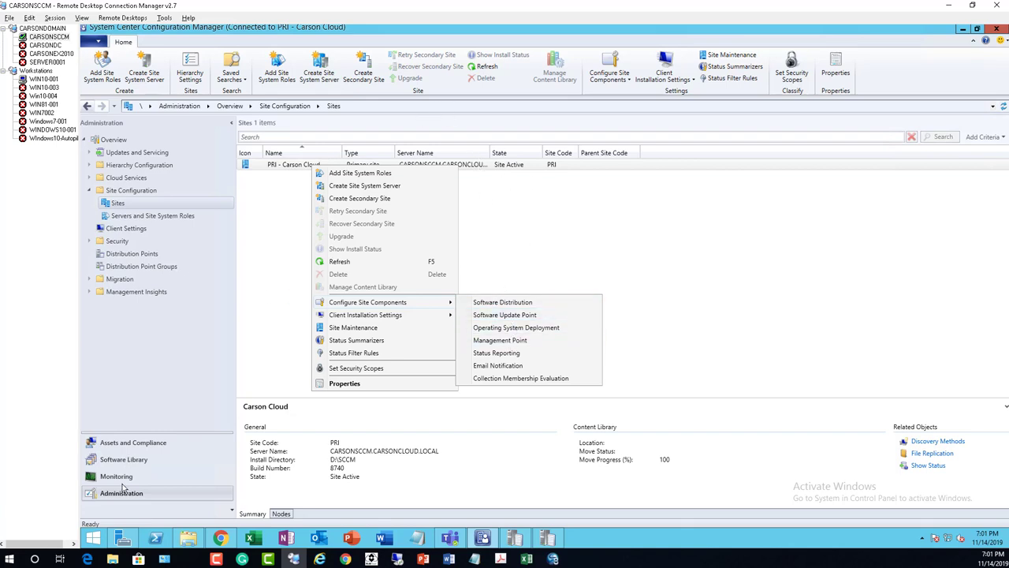
Check the software update point synchronization status and browse the full list of software updates in the Software Library
{"action": "left_click", "coordinate": [118, 477]}
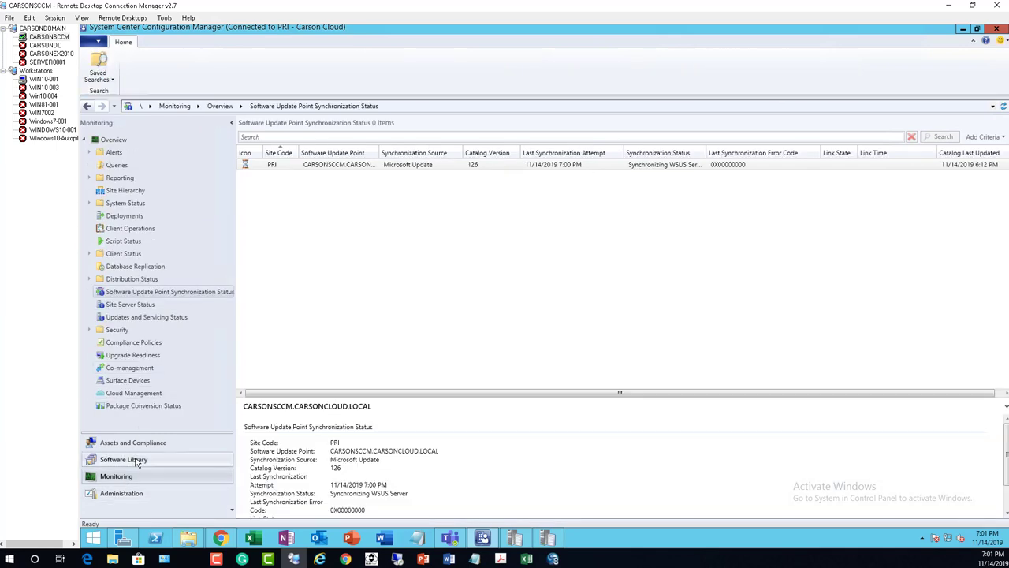
{"action": "left_click", "coordinate": [123, 459]}
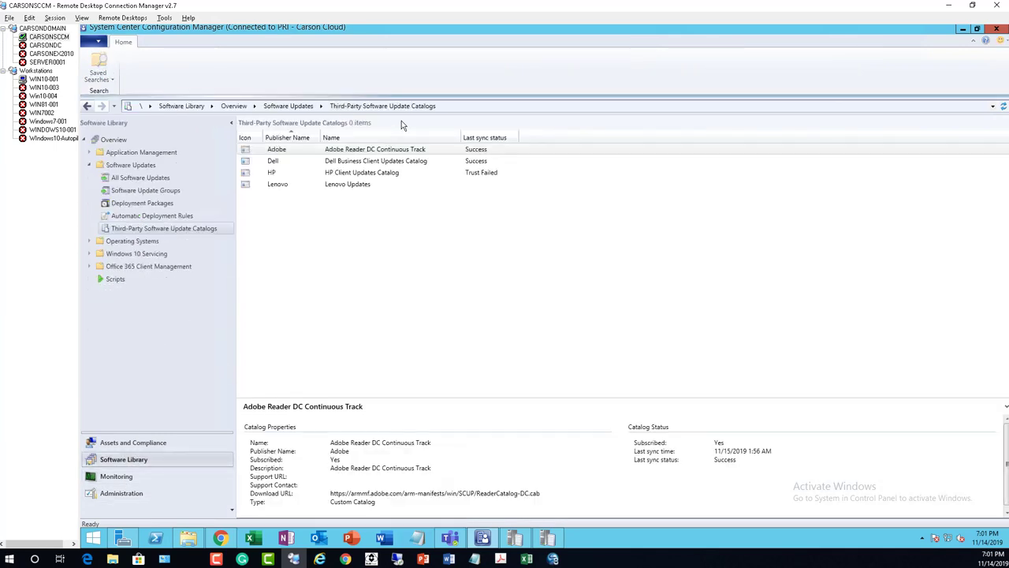
{"action": "left_click", "coordinate": [163, 181]}
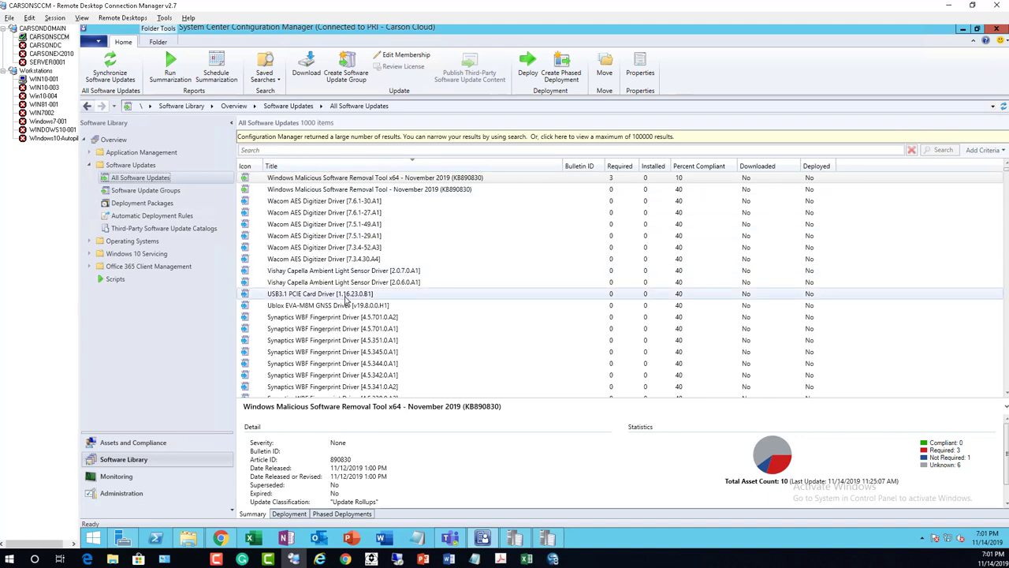
{"action": "scroll", "coordinate": [398, 320], "scroll_direction": "down", "scroll_amount": 2}
{"action": "scroll", "coordinate": [408, 327], "scroll_direction": "down", "scroll_amount": 5}
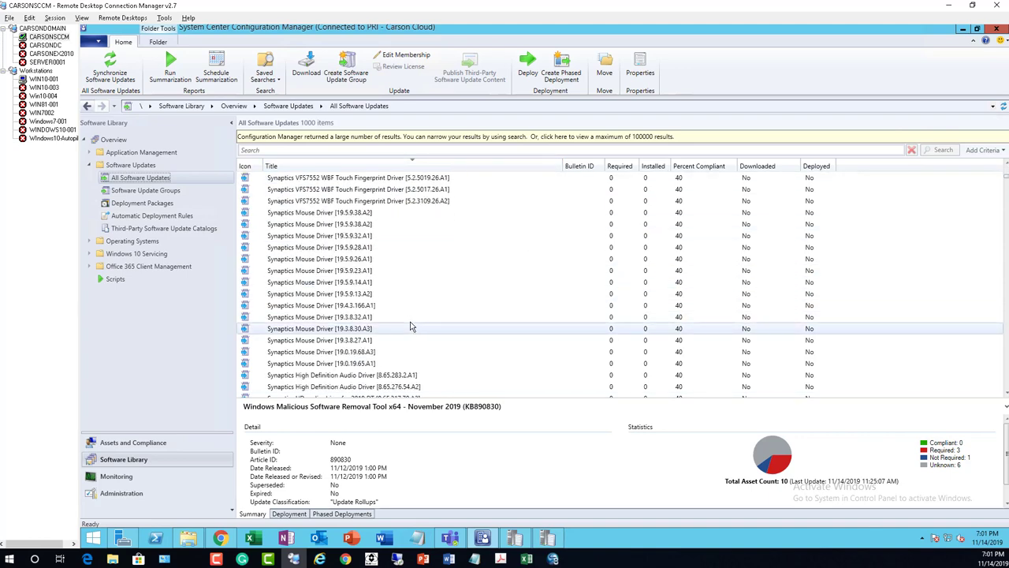
{"action": "scroll", "coordinate": [422, 329], "scroll_direction": "down", "scroll_amount": 5}
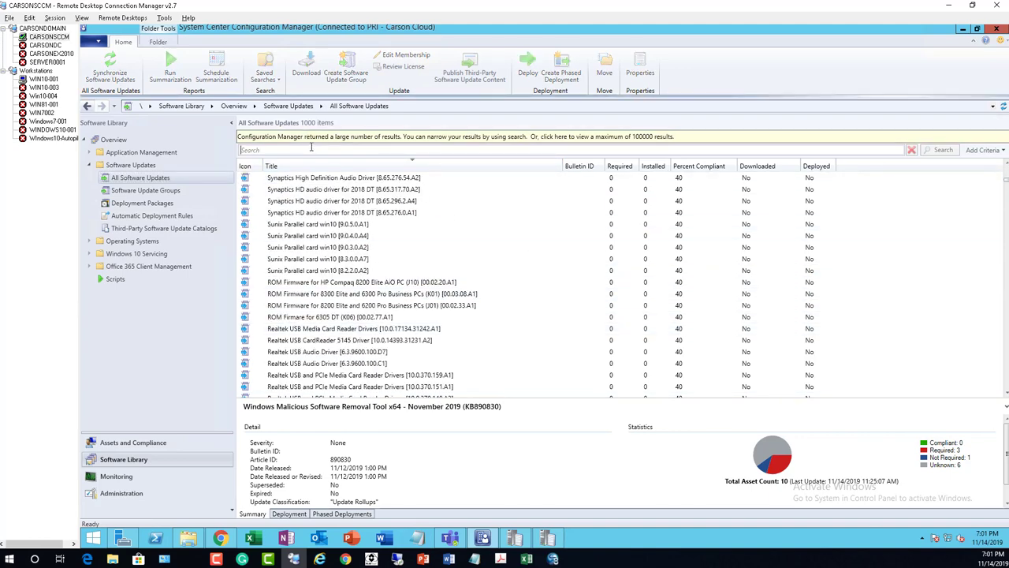
Search all software updates for "adobe acrobat"
{"action": "left_click", "coordinate": [312, 150]}
{"action": "type", "text": "dobe"}
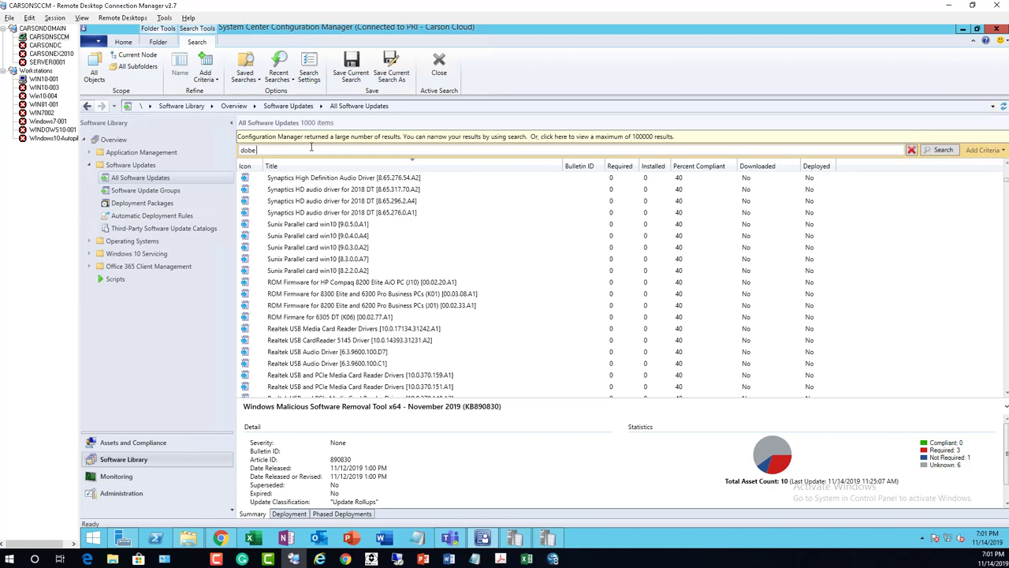
{"action": "key", "text": "BackSpace"}
{"action": "key", "text": "BackSpace"}
{"action": "key", "text": "BackSpace"}
{"action": "key", "text": "BackSpace"}
{"action": "type", "text": "adobe acrobat"}
{"action": "key", "text": "Return"}
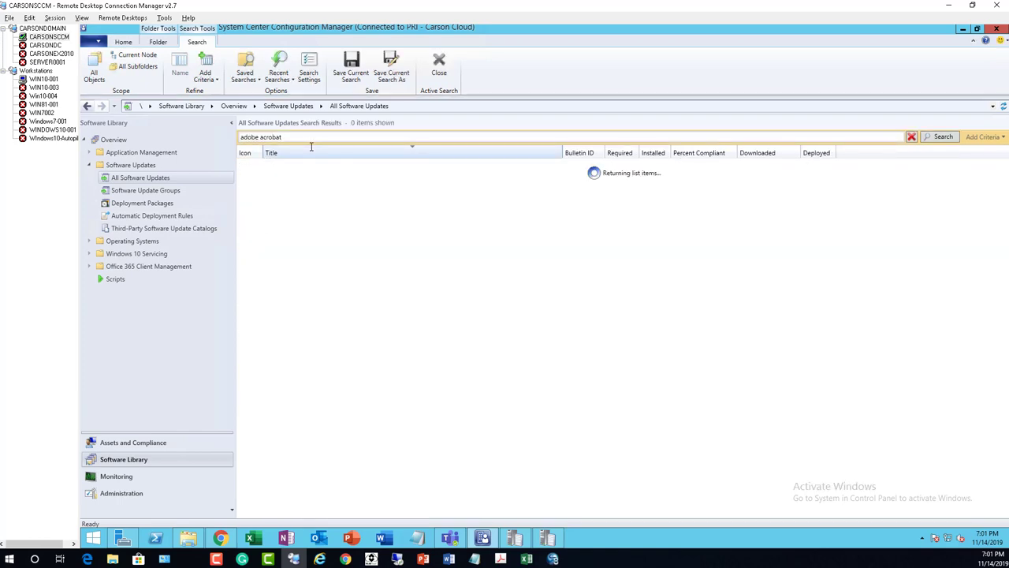
Review the actions available for Adobe Acrobat Reader DC Update 19.021.20047 and for the All Software Updates node
{"action": "left_click", "coordinate": [304, 201]}
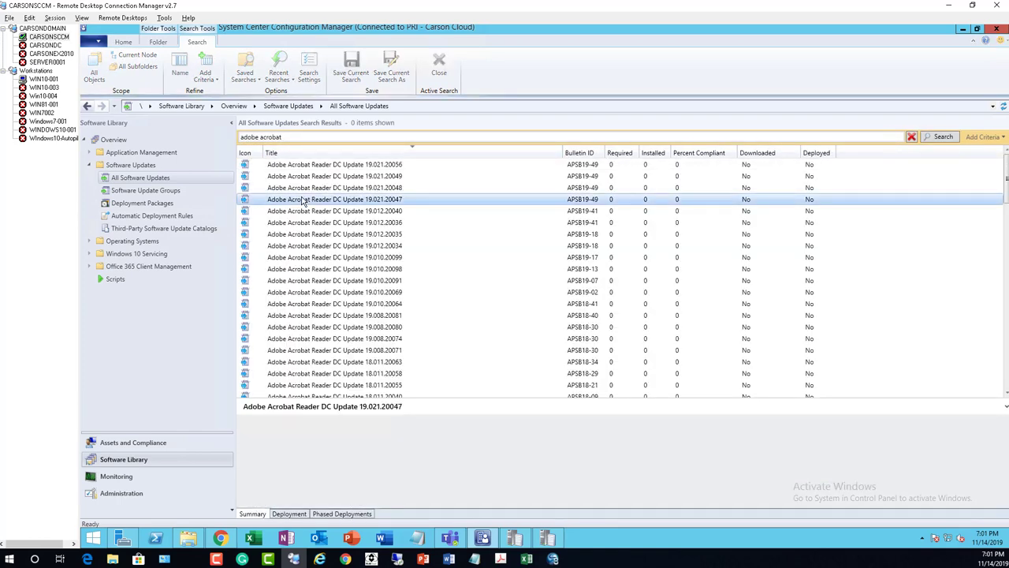
{"action": "right_click", "coordinate": [304, 201]}
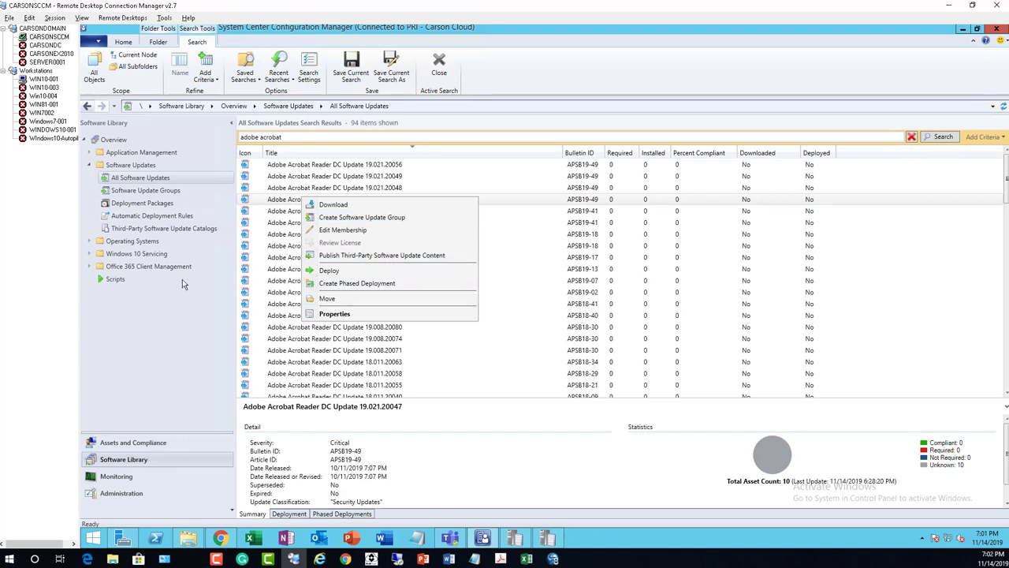
{"action": "left_click", "coordinate": [161, 179]}
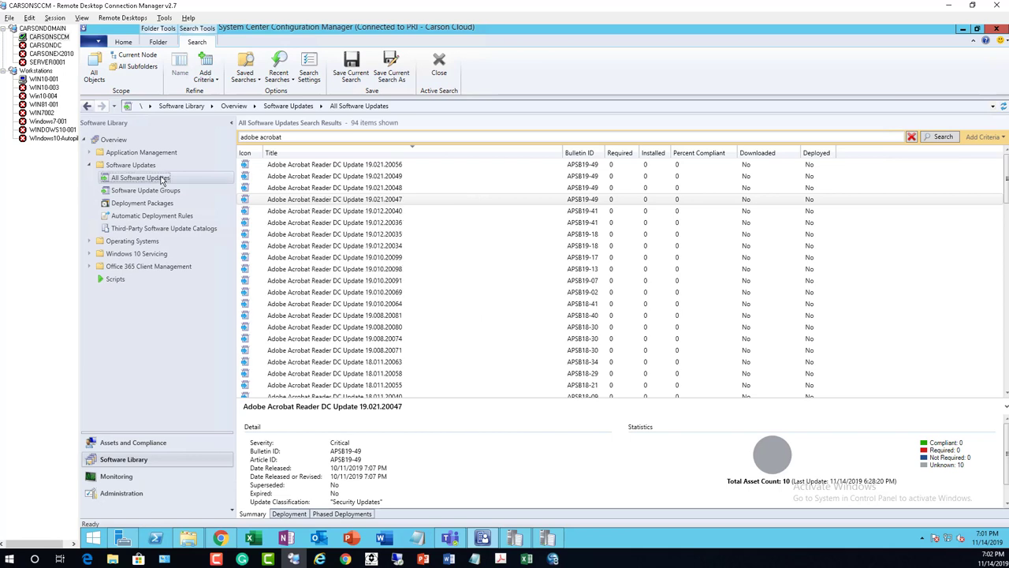
{"action": "right_click", "coordinate": [162, 179]}
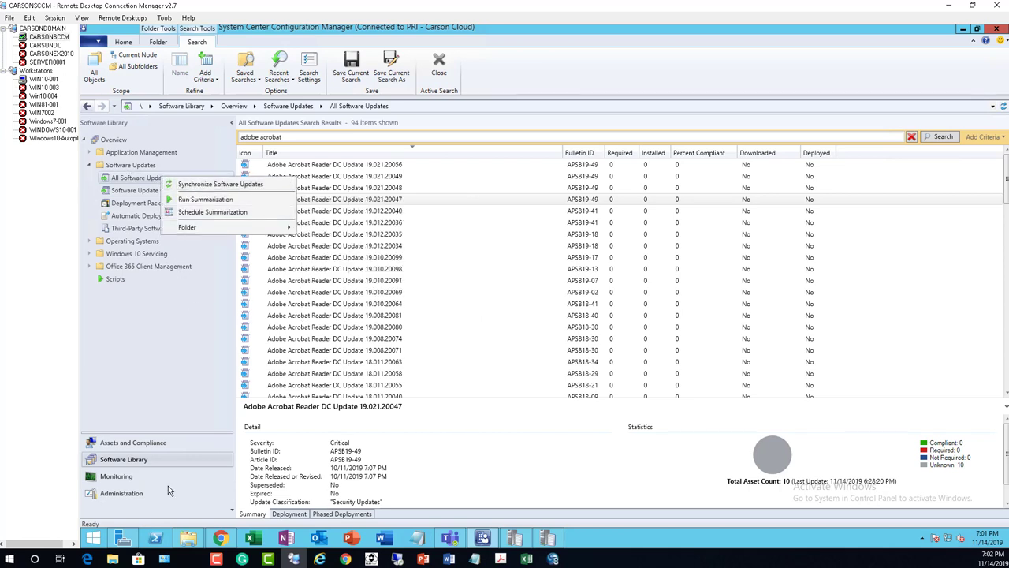
Recheck the software update point synchronization status in Monitoring and repeat the "adobe acrobat" search in All Software Updates
{"action": "left_click", "coordinate": [141, 474]}
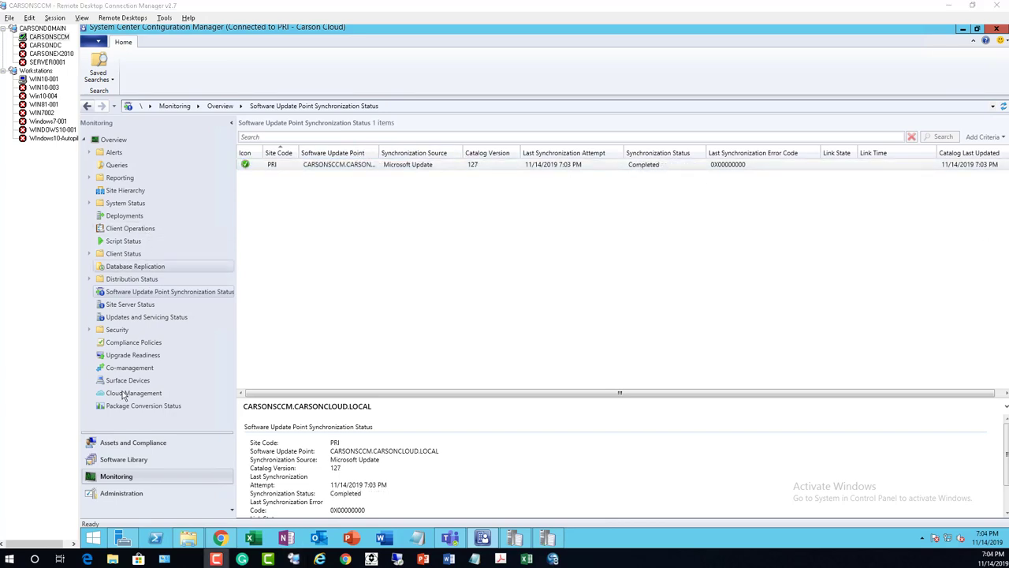
{"action": "left_click", "coordinate": [148, 460]}
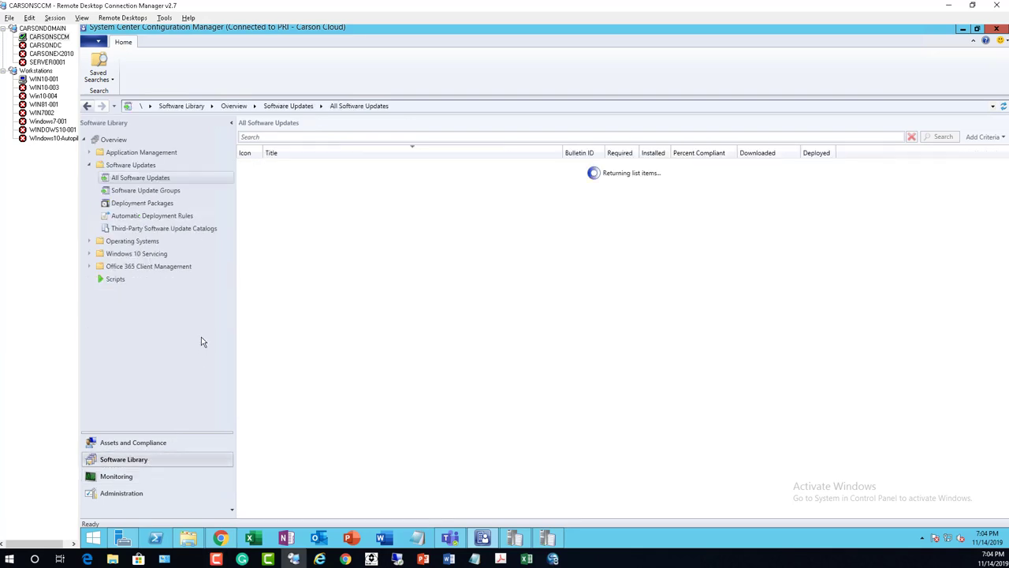
{"action": "left_click", "coordinate": [308, 138]}
{"action": "type", "text": "adobe"}
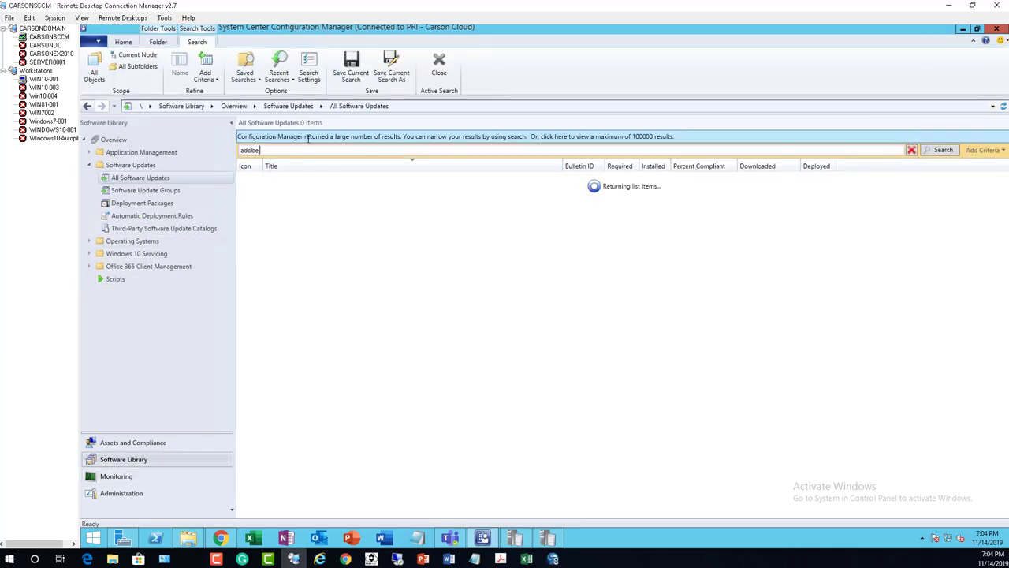
{"action": "type", "text": " acrobat"}
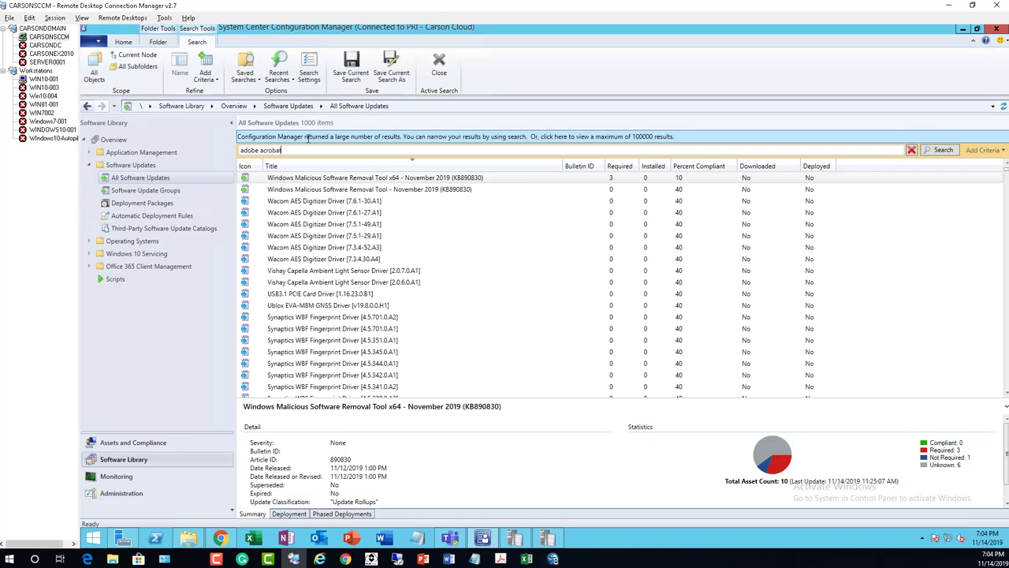
{"action": "key", "text": "Return"}
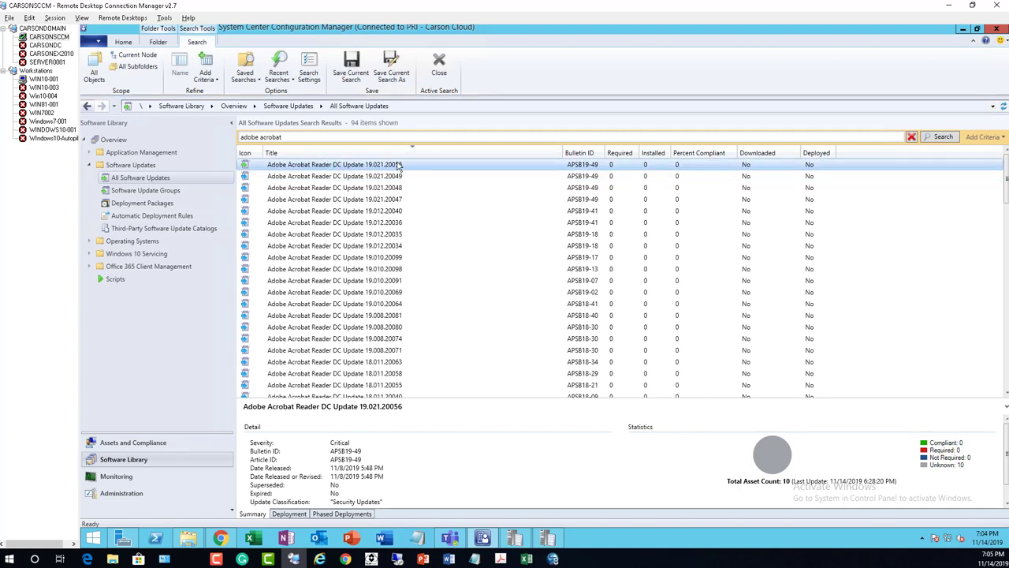
Locate Adobe Acrobat Reader DC - MUI Update 19.021.20056 in the search results and review its available actions
{"action": "scroll", "coordinate": [410, 189], "scroll_direction": "down", "scroll_amount": 10}
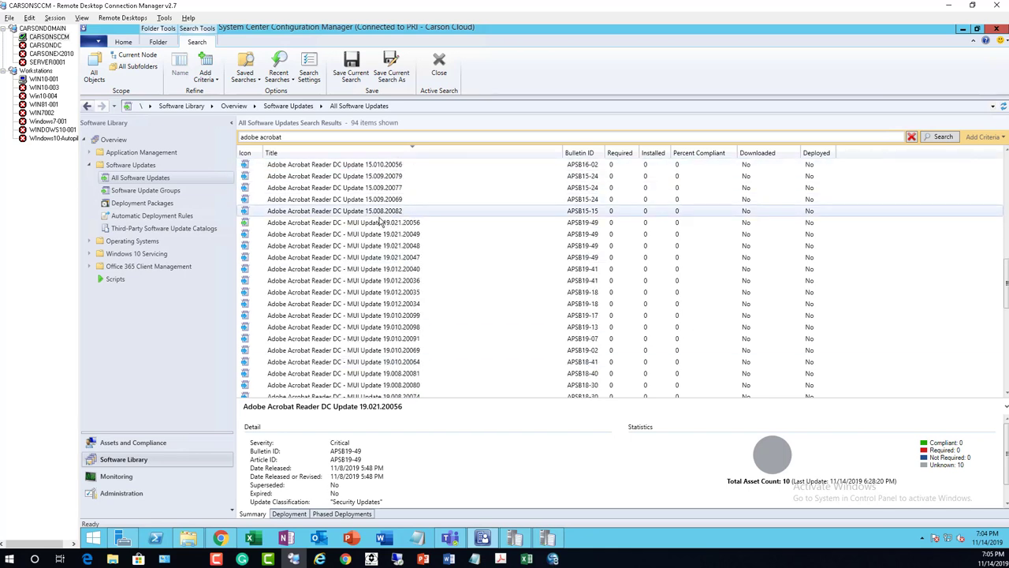
{"action": "left_click", "coordinate": [353, 226]}
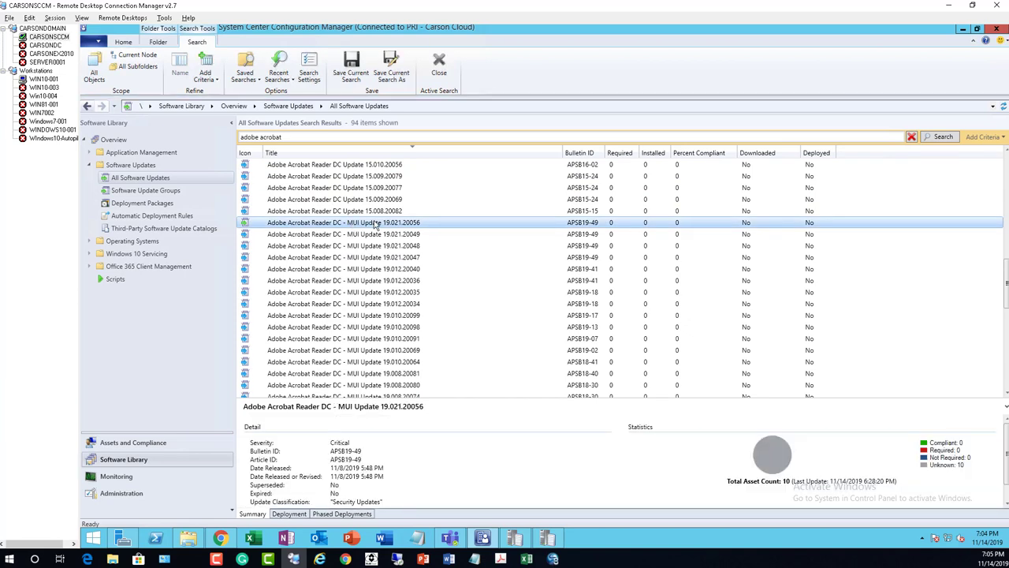
{"action": "right_click", "coordinate": [376, 224]}
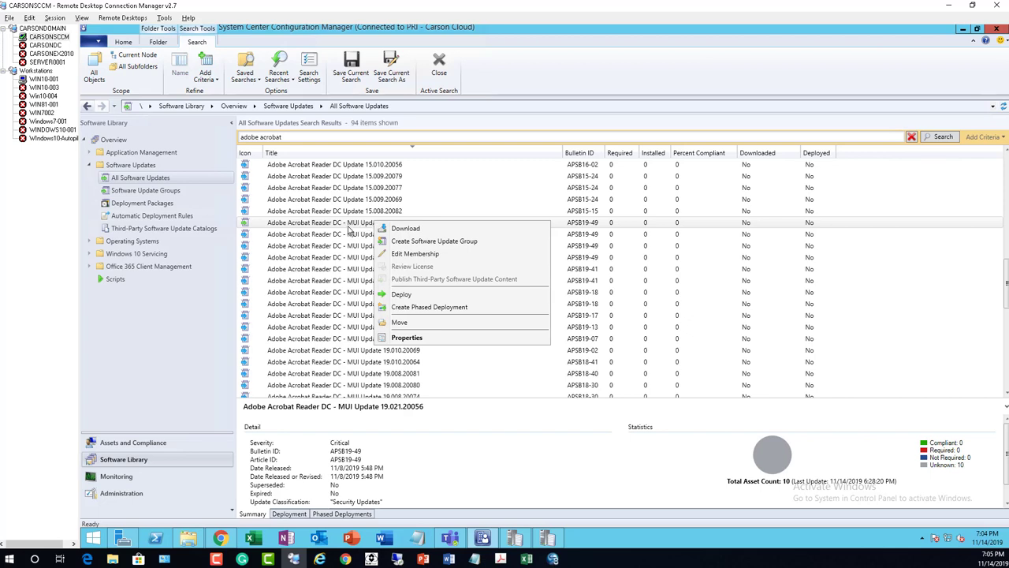
{"action": "key", "text": "Escape"}
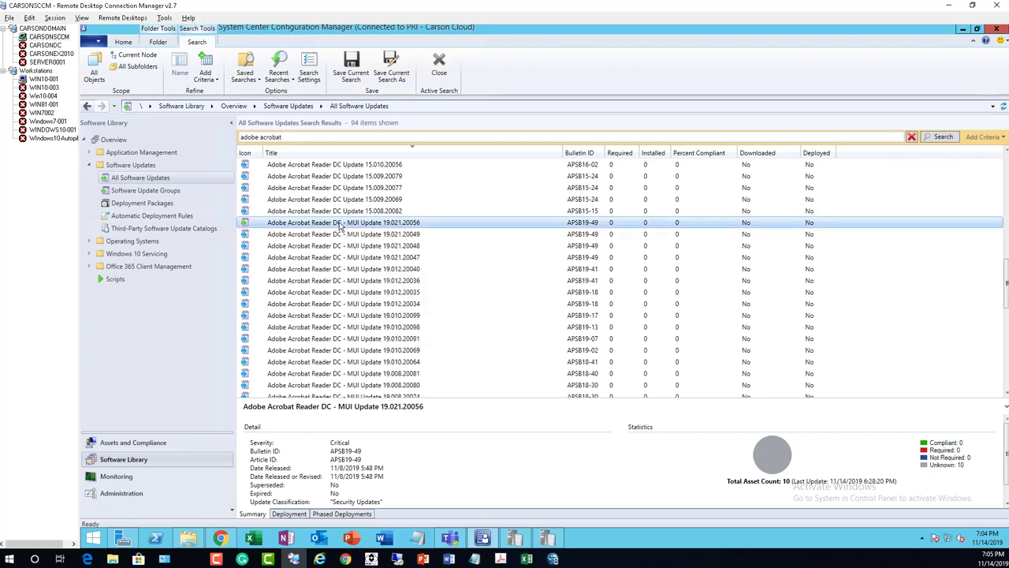
Return to Adobe Acrobat Reader DC Update 19.021.20056 and bring up its available actions
{"action": "scroll", "coordinate": [340, 226], "scroll_direction": "up", "scroll_amount": 5}
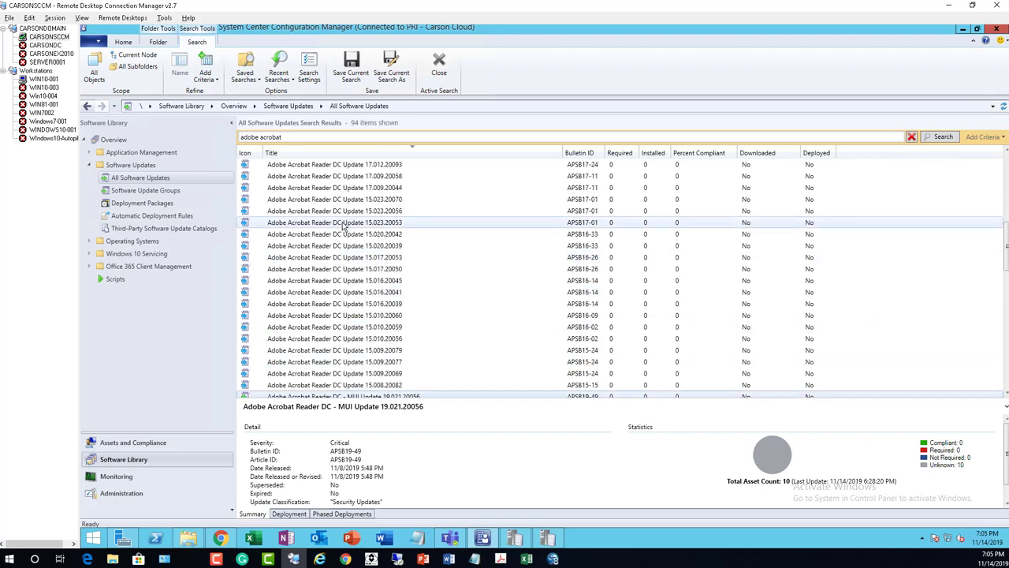
{"action": "scroll", "coordinate": [358, 226], "scroll_direction": "up", "scroll_amount": 10}
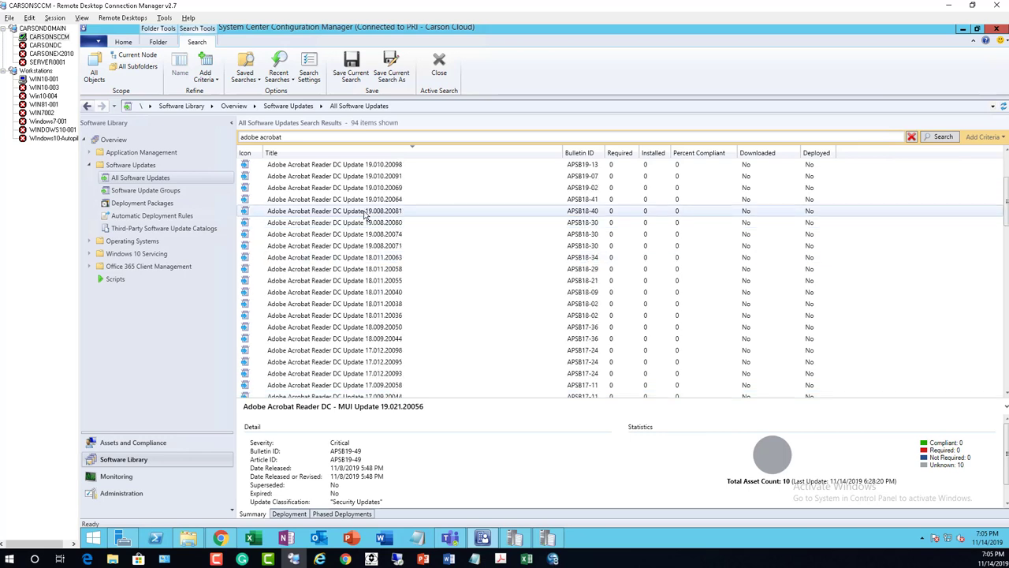
{"action": "right_click", "coordinate": [377, 165]}
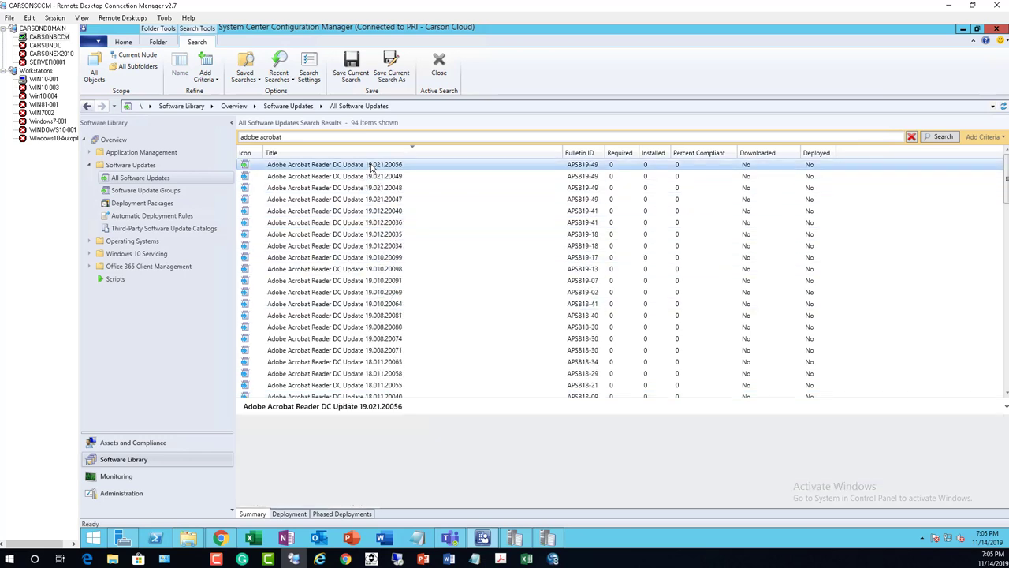